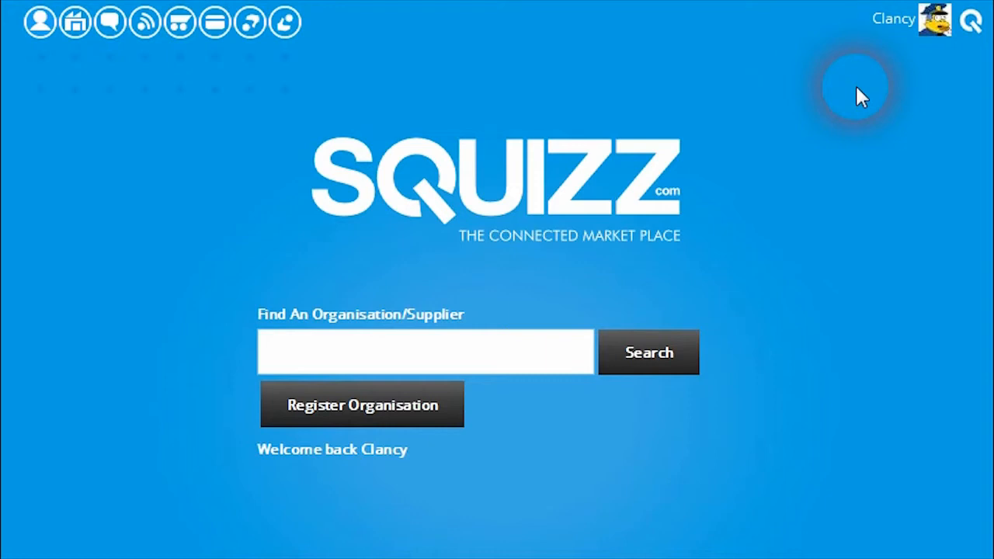
# Open the supplier accounts of the Springfield Police organisation
pyautogui.click(75, 24)
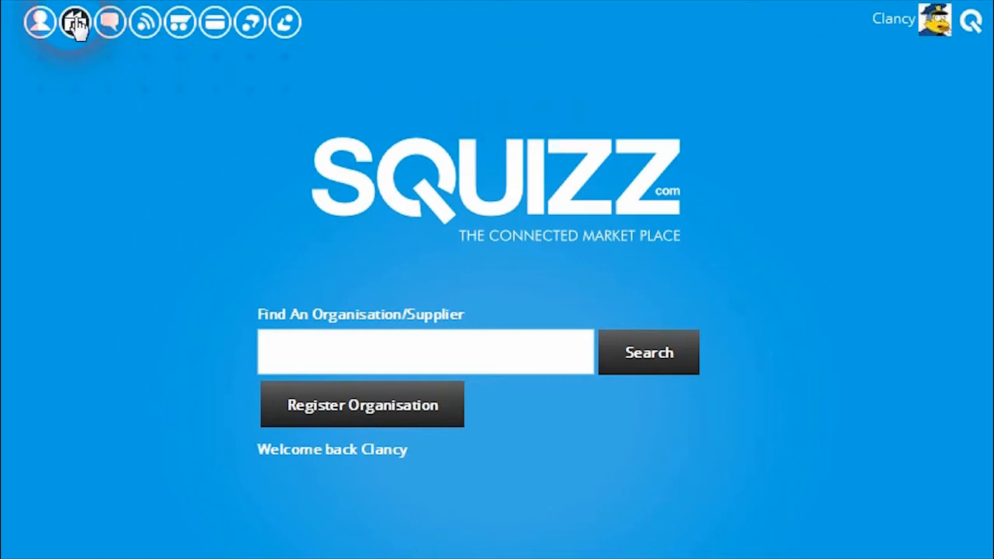
pyautogui.scroll(-4, 258, 246)
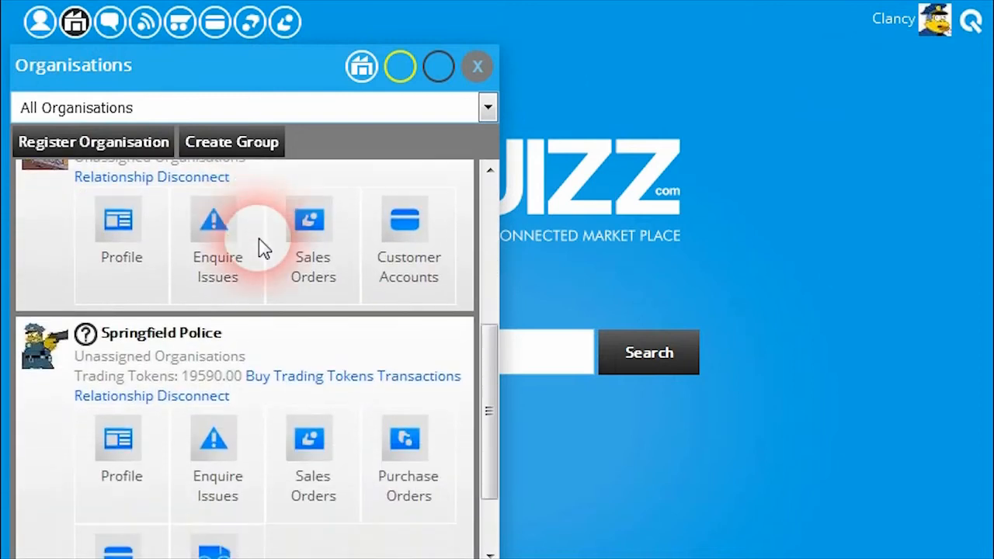
pyautogui.scroll(-1, 260, 378)
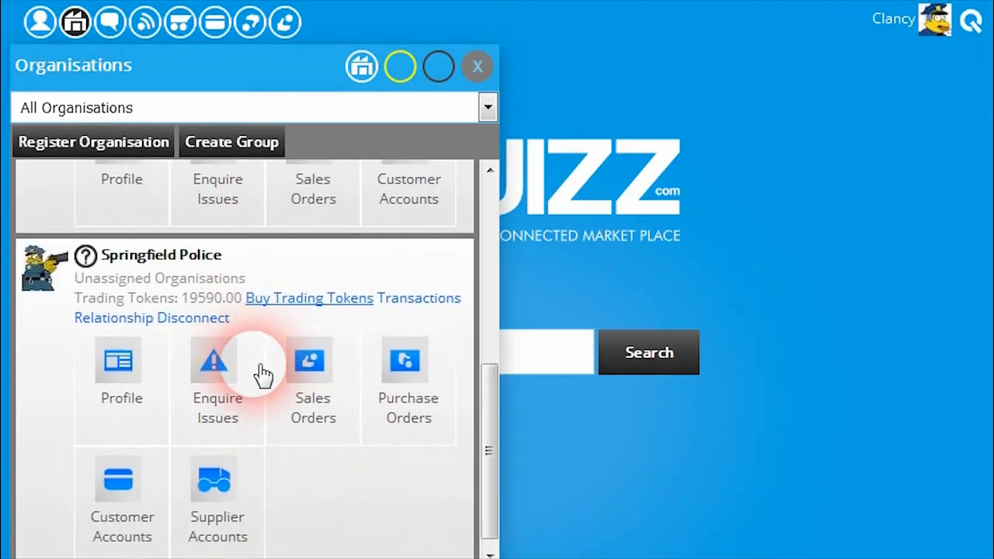
pyautogui.click(218, 485)
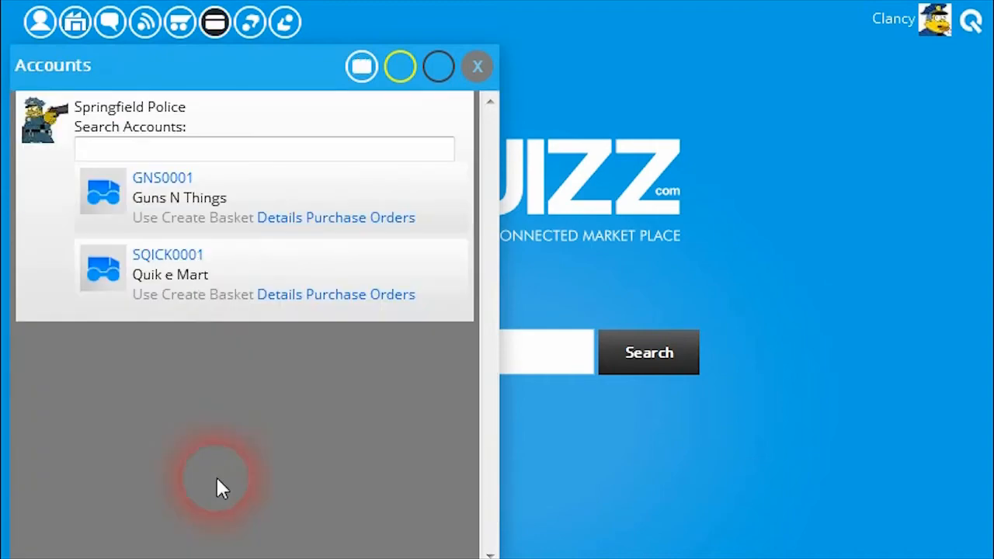
# Open the Quik e Mart supplier account's details and list its purchase orders from the Last 6 Months
pyautogui.click(290, 305)
pyautogui.click(259, 111)
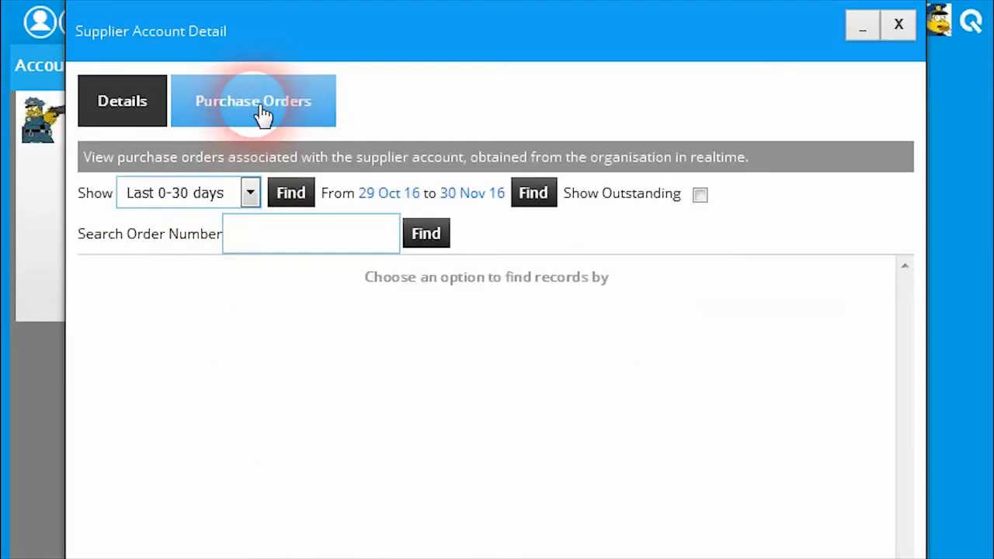
pyautogui.click(248, 194)
pyautogui.click(209, 349)
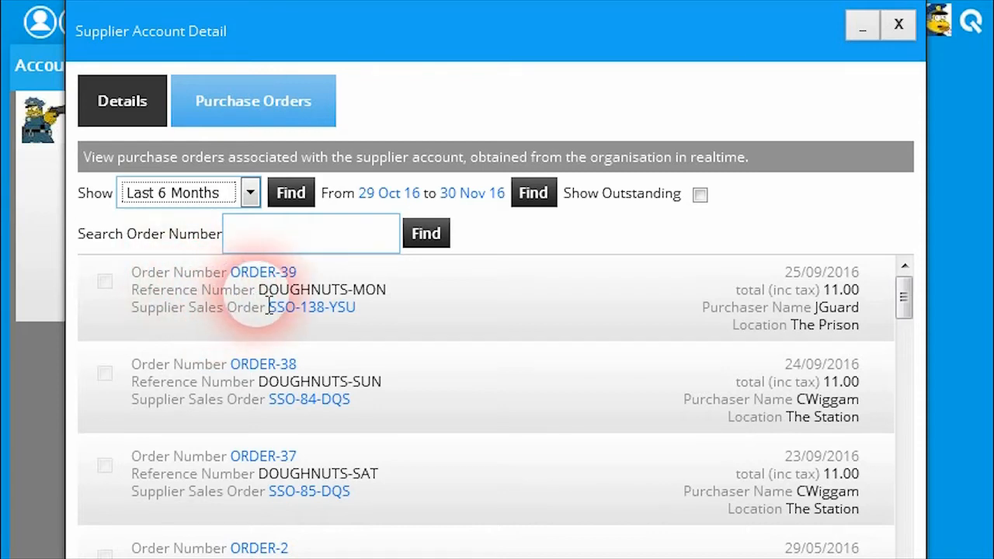
# Select the DOUGHNUTS-MON purchase order dated 25/09/2016 and start procuring it
pyautogui.scroll(-1, 206, 328)
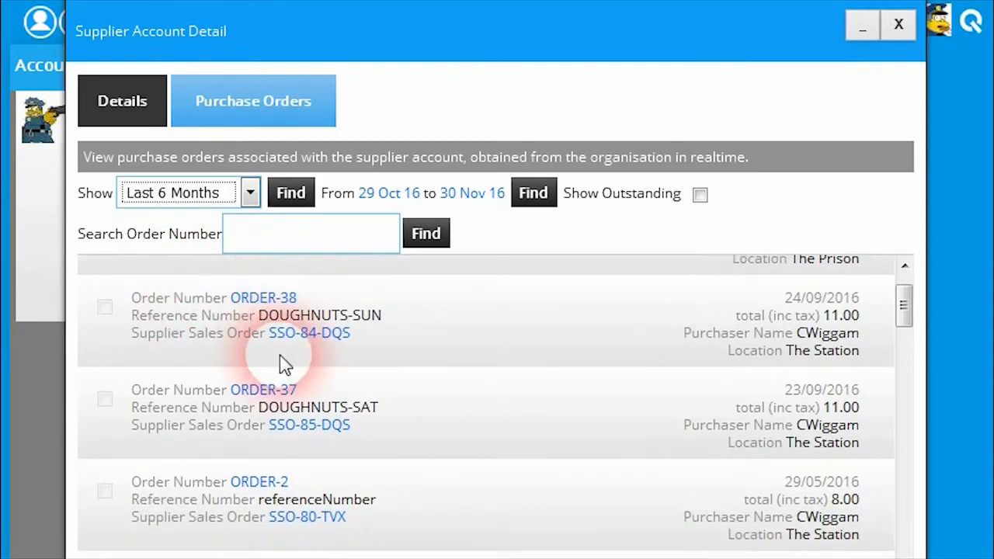
pyautogui.scroll(1, 264, 361)
pyautogui.click(105, 282)
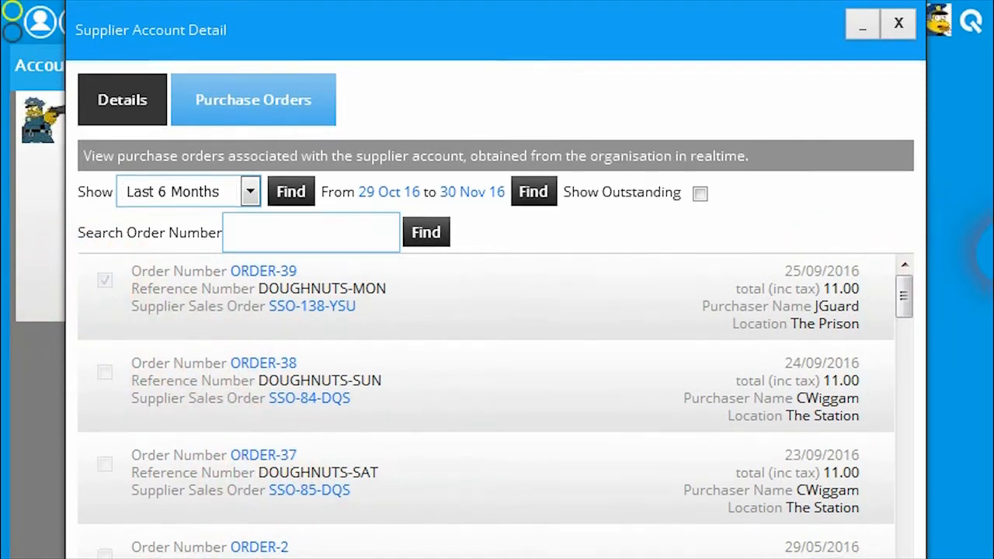
pyautogui.scroll(-2, 990, 339)
pyautogui.scroll(-1, 991, 340)
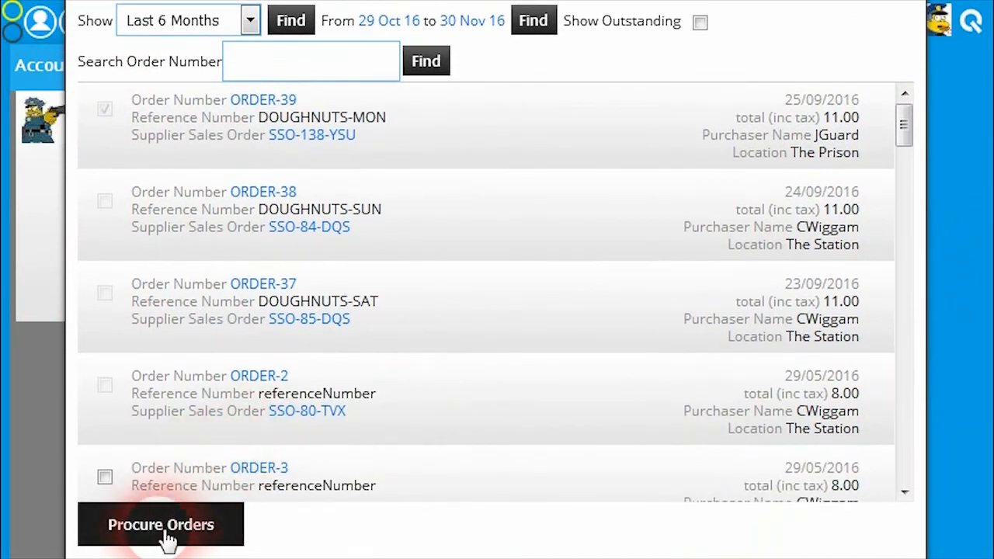
pyautogui.click(192, 532)
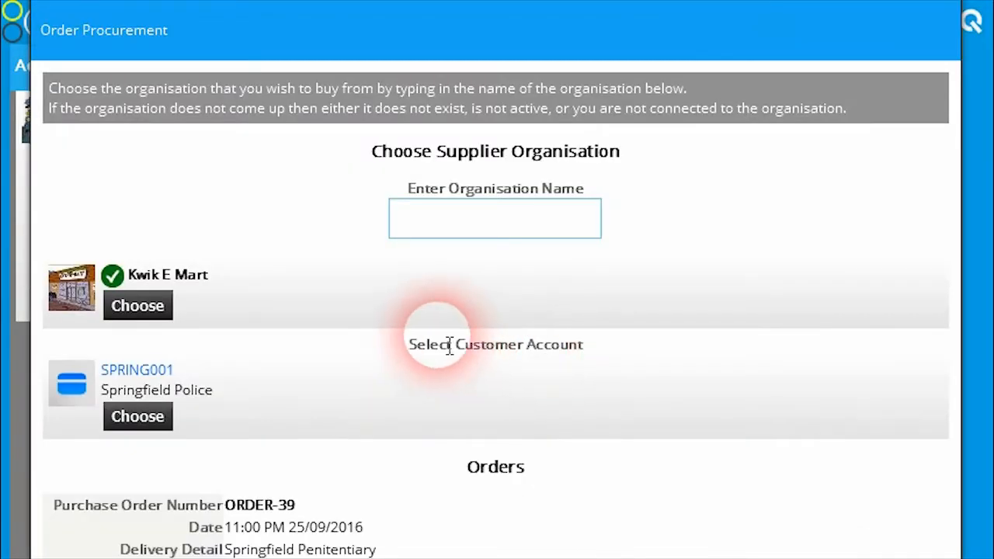
# Examine the order's delivery and billing details and compare the supplier and purchaser product codes on its lines
pyautogui.scroll(-4, 489, 349)
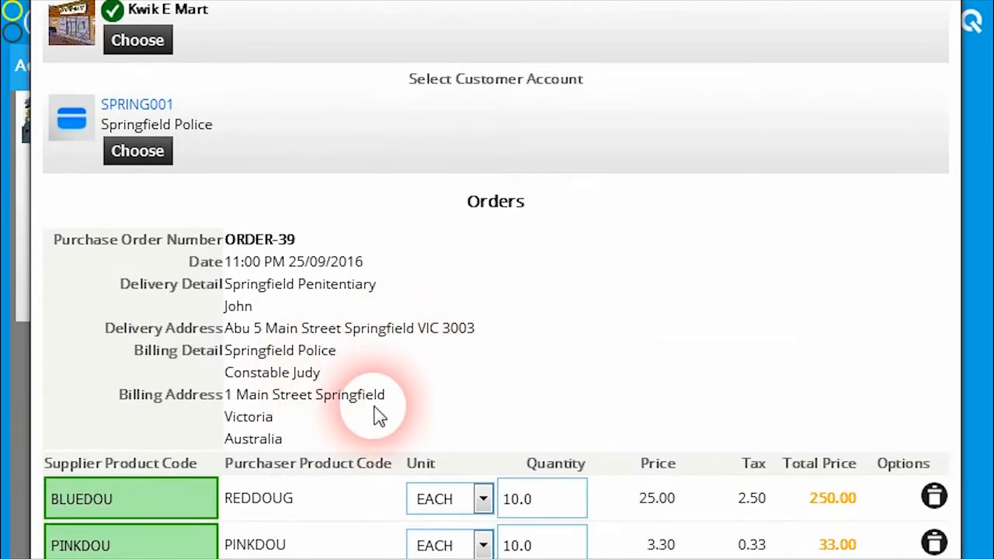
pyautogui.scroll(-2, 373, 415)
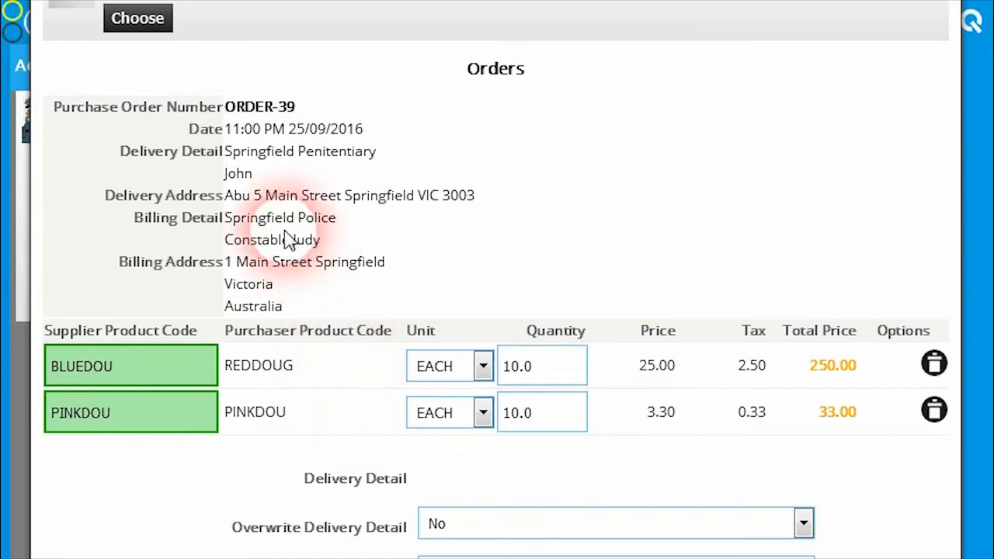
pyautogui.scroll(2, 317, 411)
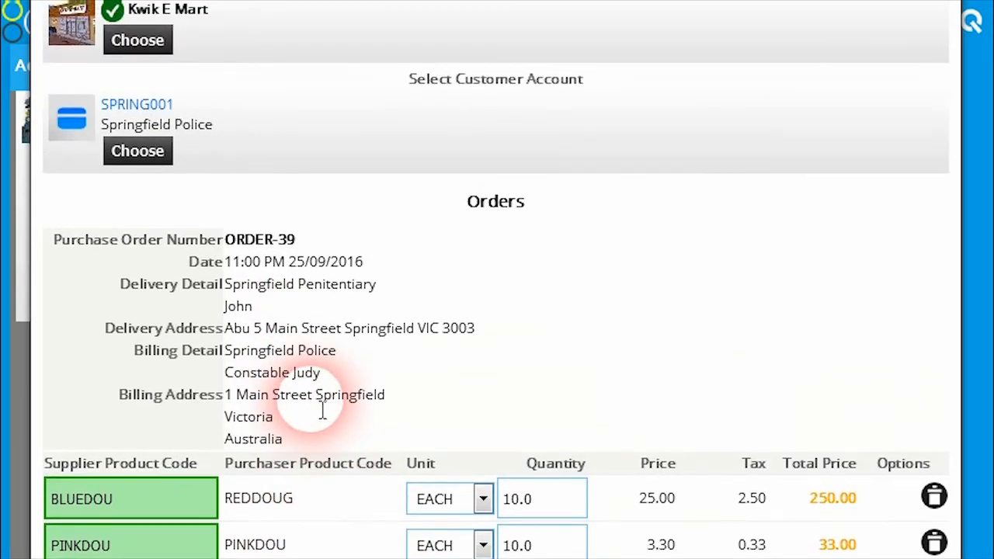
pyautogui.scroll(-2, 311, 419)
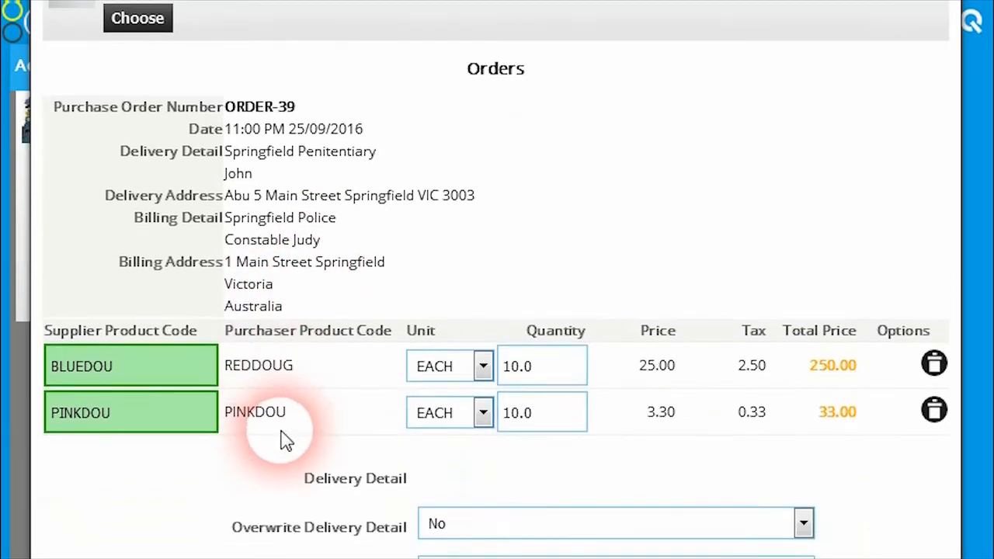
pyautogui.moveTo(232, 378); pyautogui.dragTo(302, 381)
pyautogui.click(300, 369)
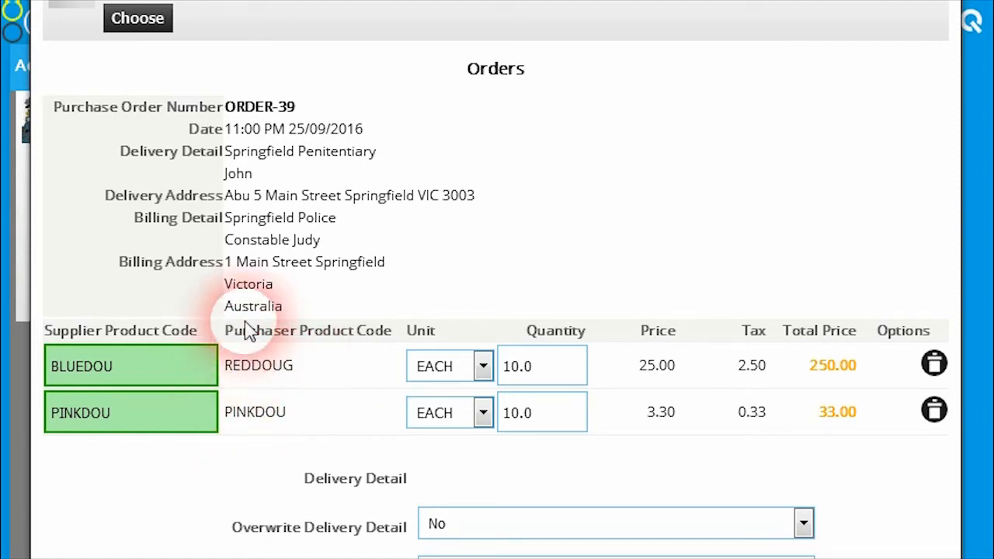
pyautogui.doubleClick(237, 420)
pyautogui.click(310, 379)
pyautogui.click(583, 382)
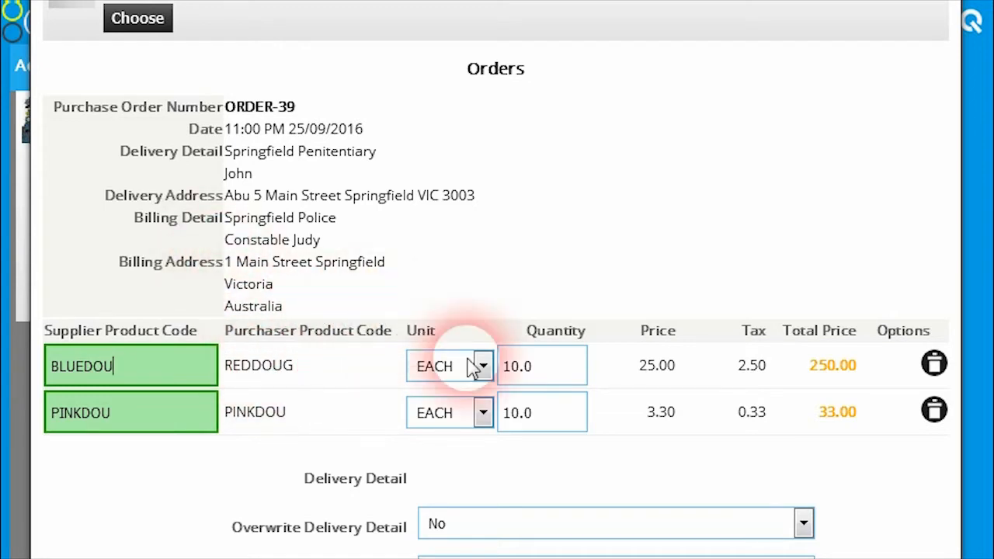
# Verify the order with the existing delivery and billing details, payment On Account and no drop shipping
pyautogui.scroll(-3, 451, 353)
pyautogui.scroll(-1, 449, 351)
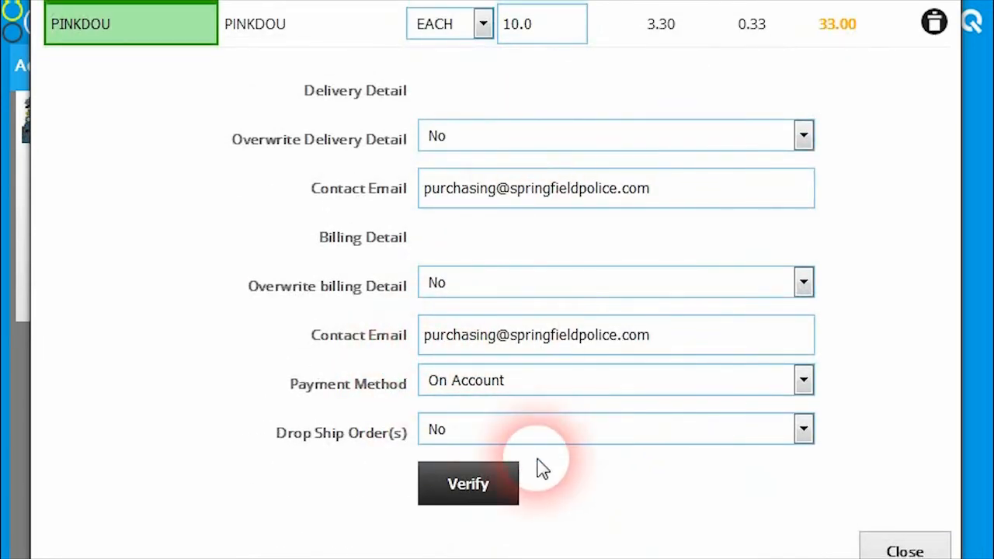
pyautogui.click(468, 484)
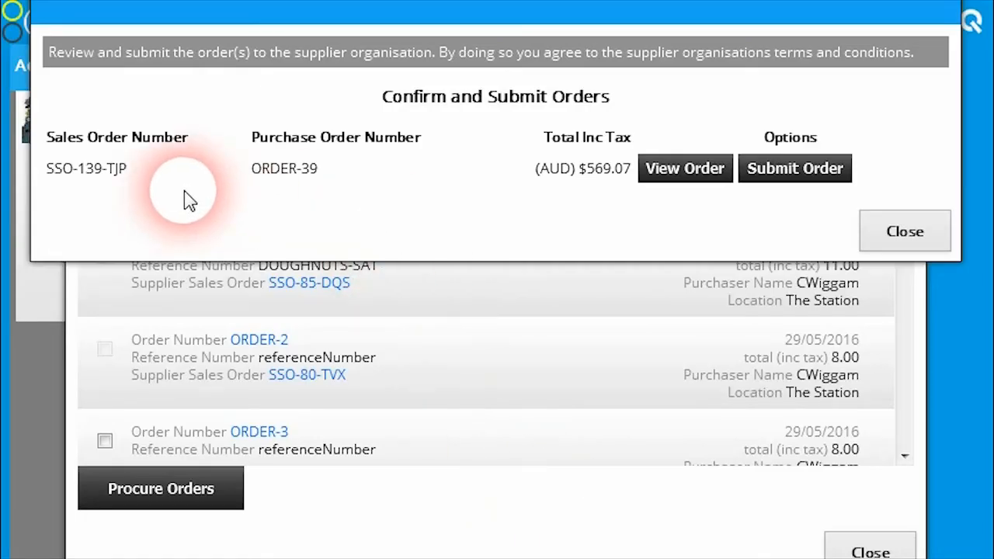
# View the unconfirmed sales order, checking its delivery address, freight surcharge, totals and dispatching details, and close it
pyautogui.click(691, 171)
pyautogui.scroll(-2, 529, 274)
pyautogui.moveTo(321, 240); pyautogui.dragTo(366, 288)
pyautogui.click(404, 281)
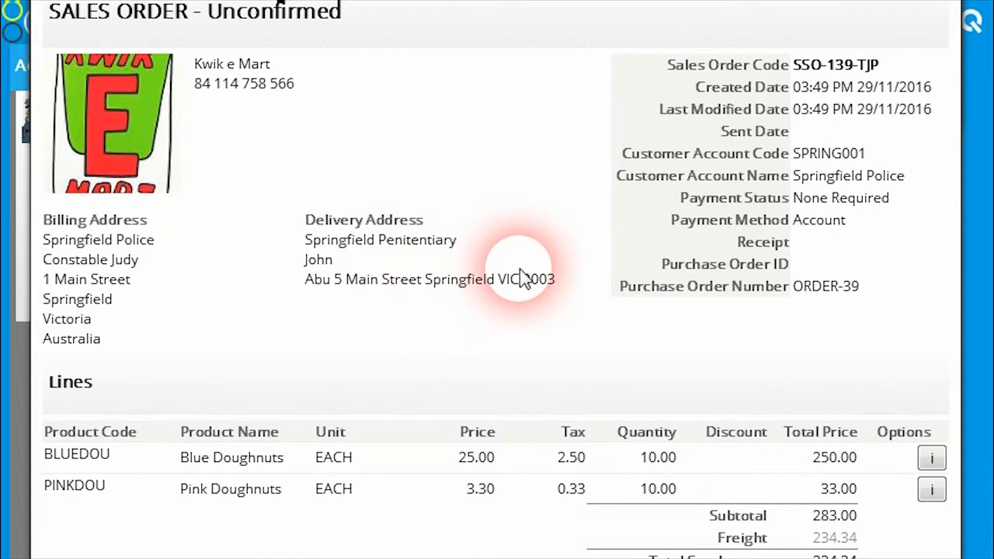
pyautogui.scroll(-2, 420, 292)
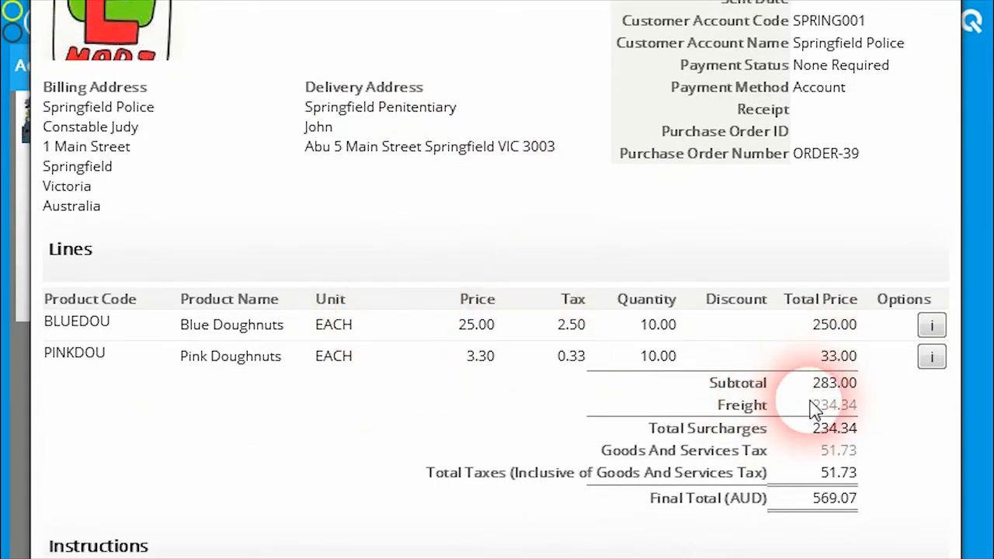
pyautogui.moveTo(810, 405); pyautogui.dragTo(865, 410)
pyautogui.click(855, 428)
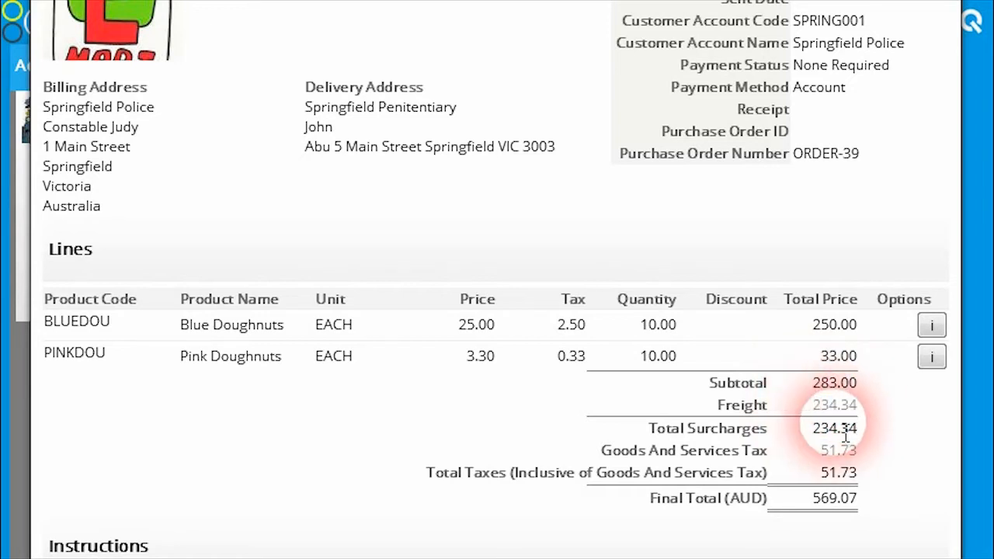
pyautogui.scroll(-2, 777, 389)
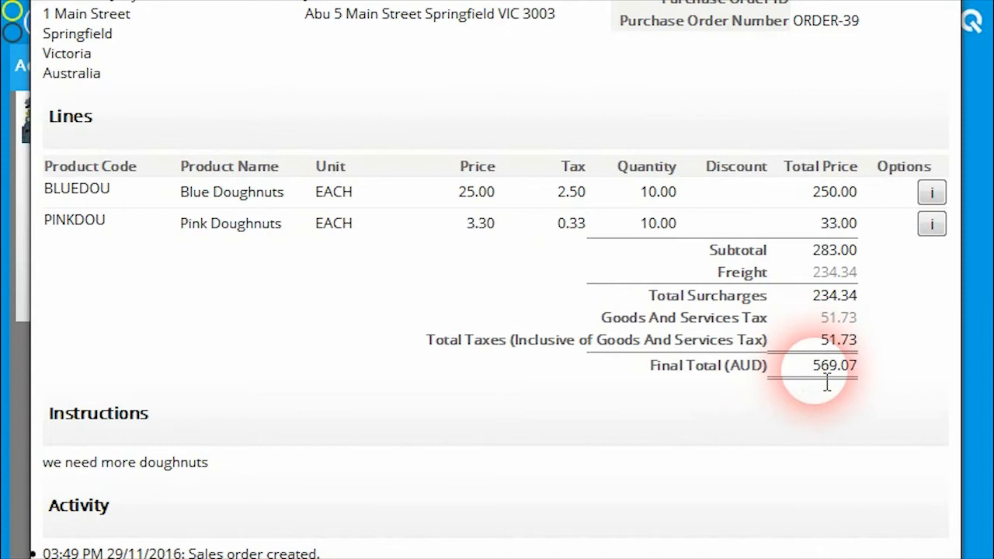
pyautogui.scroll(-4, 726, 392)
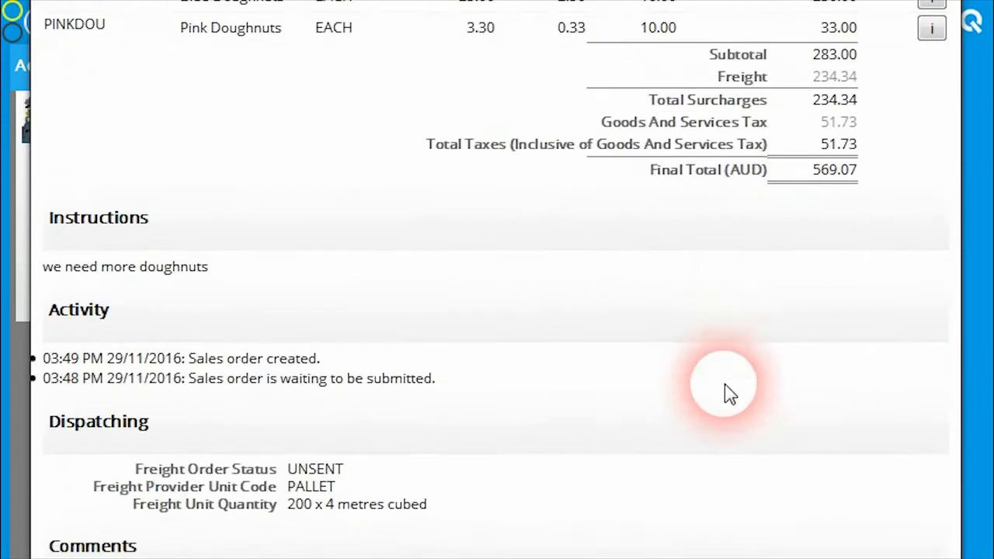
pyautogui.click(889, 550)
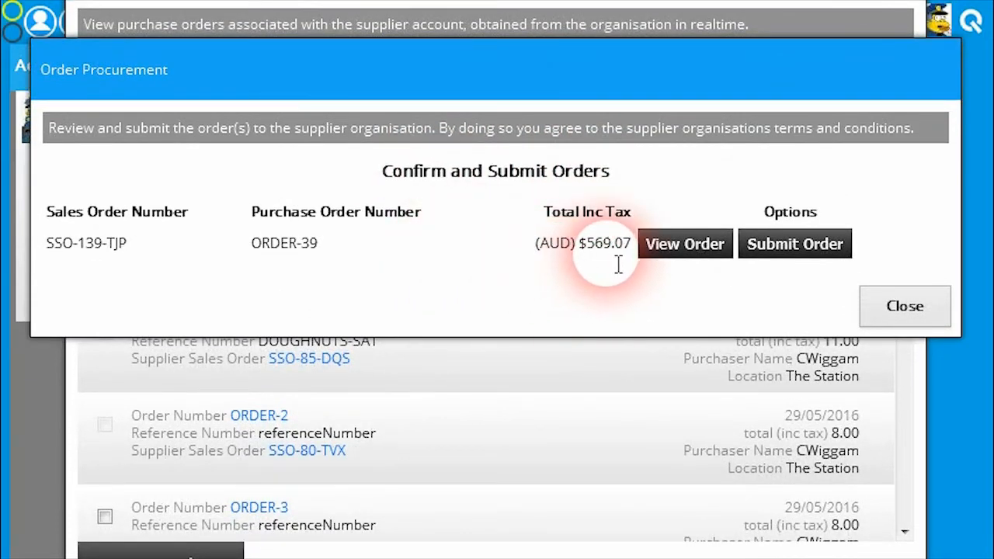
# Submit the sales order to the supplier and dismiss the submission results
pyautogui.click(779, 245)
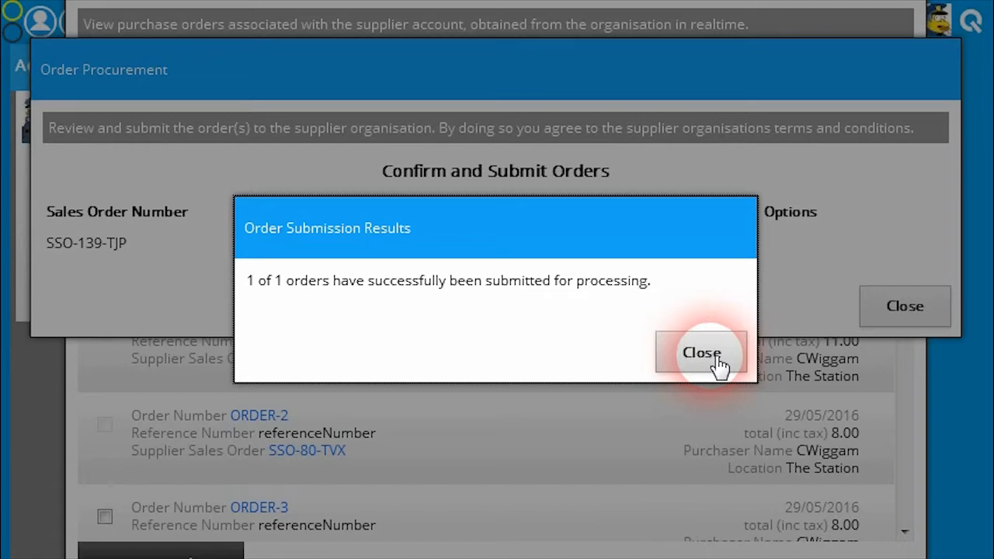
pyautogui.click(715, 356)
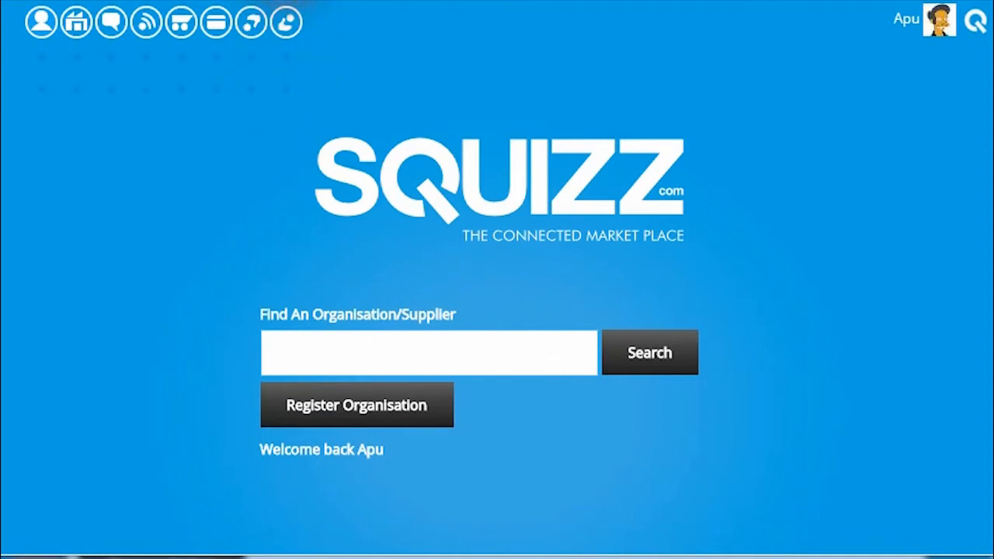
# Refresh the supplier's home page, check the new sales order notification, and close the notifications
pyautogui.press('F5')
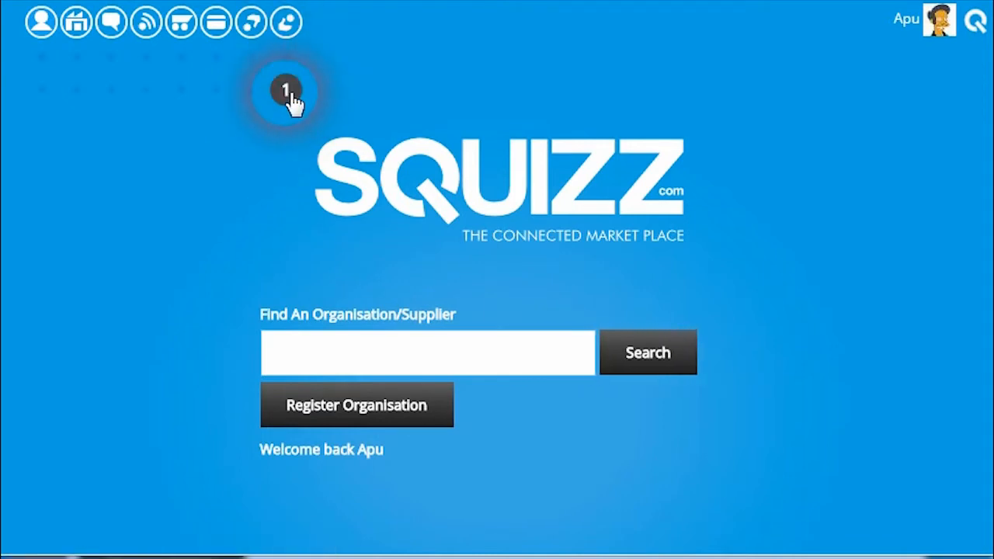
pyautogui.click(288, 93)
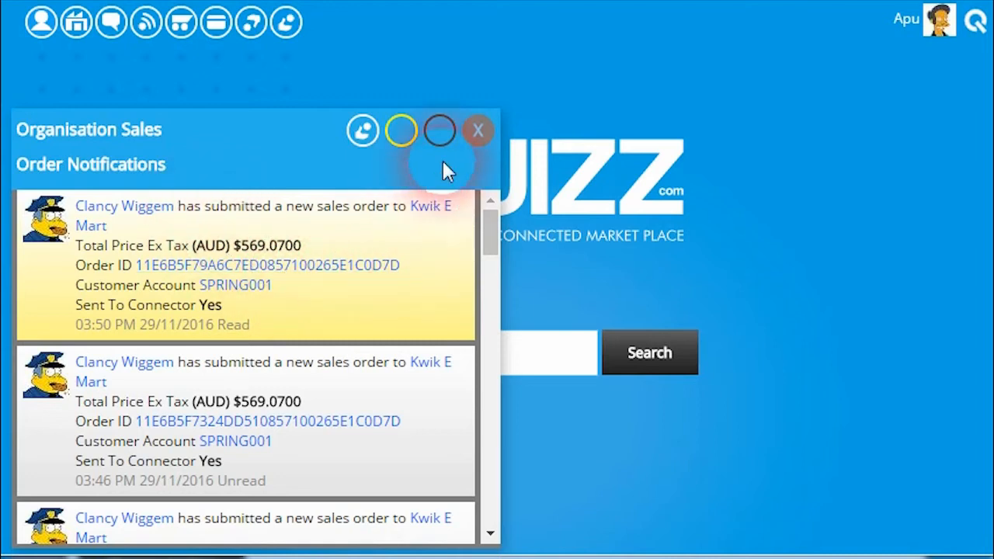
pyautogui.click(477, 131)
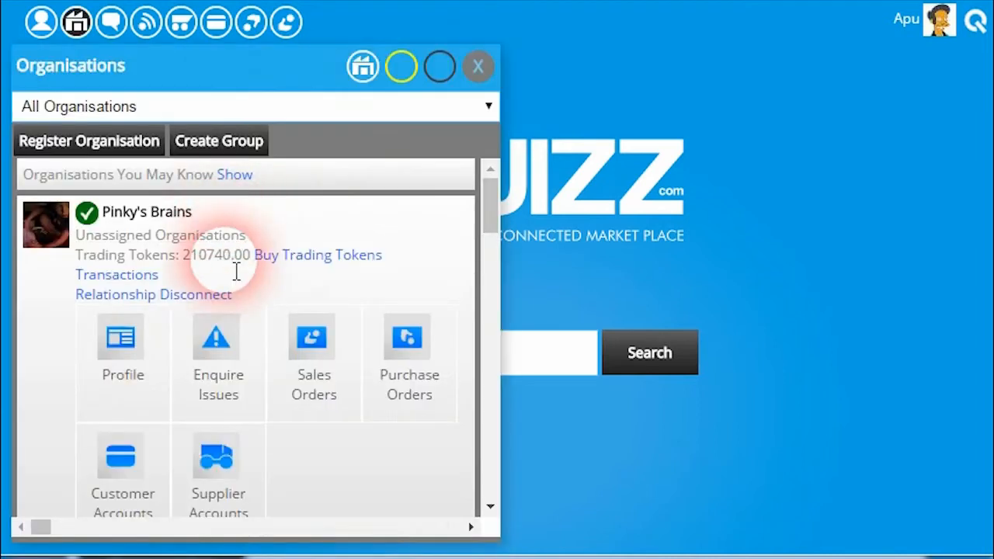
# Find Kwik E Mart among the organisations, open its profile in a new browser tab and switch to it
pyautogui.scroll(-5, 237, 268)
pyautogui.scroll(-1, 239, 266)
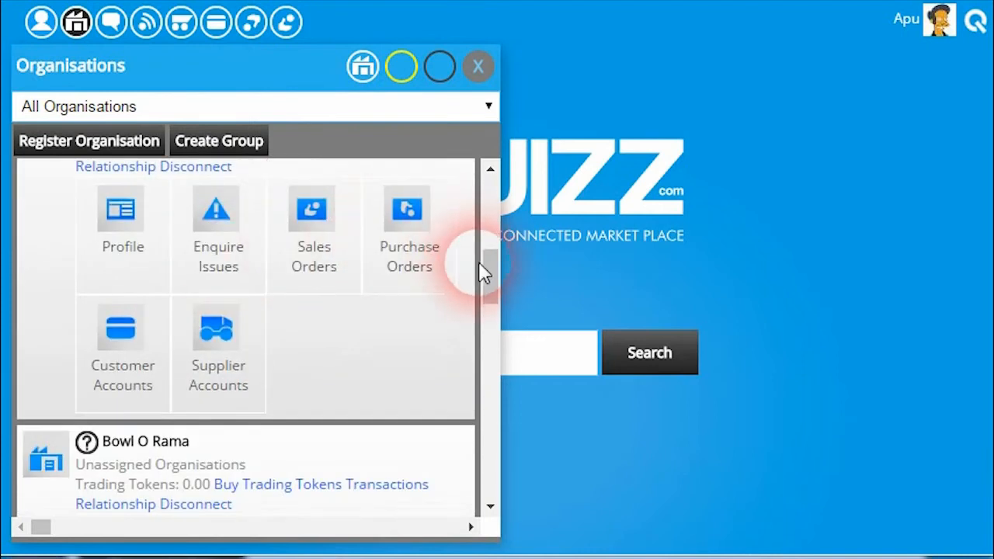
pyautogui.scroll(1, 479, 271)
pyautogui.moveTo(491, 264); pyautogui.dragTo(490, 261)
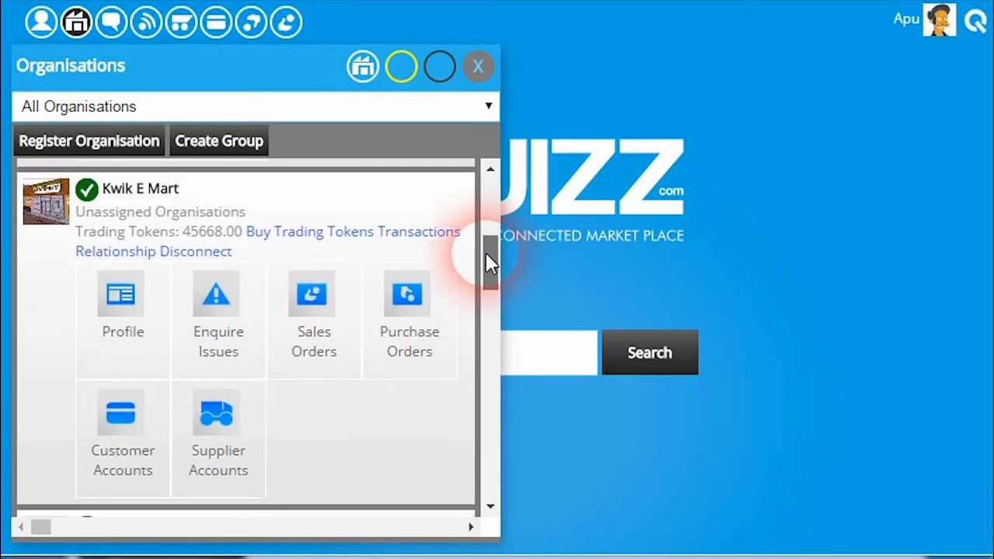
pyautogui.click(167, 318)
pyautogui.click(125, 299)
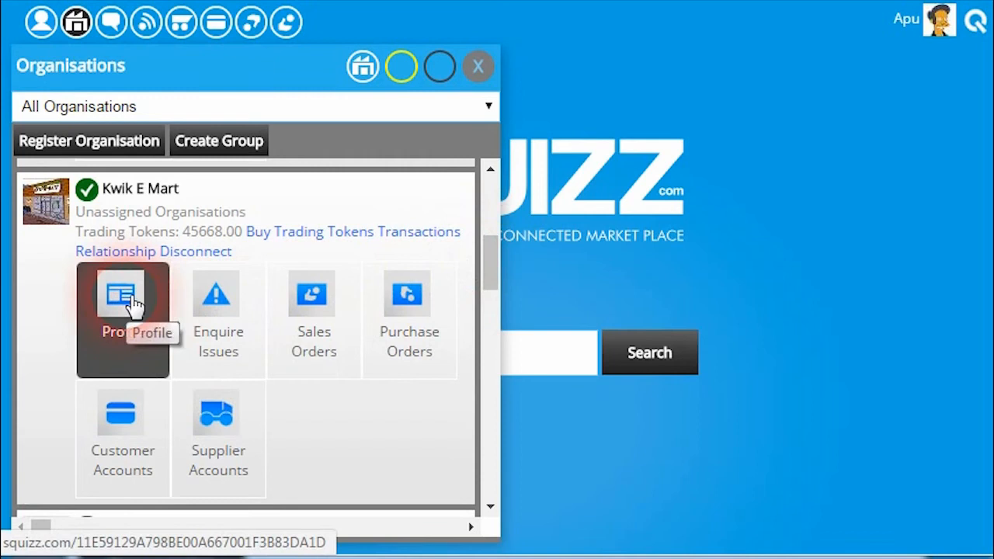
pyautogui.rightClick(126, 296)
pyautogui.click(137, 303)
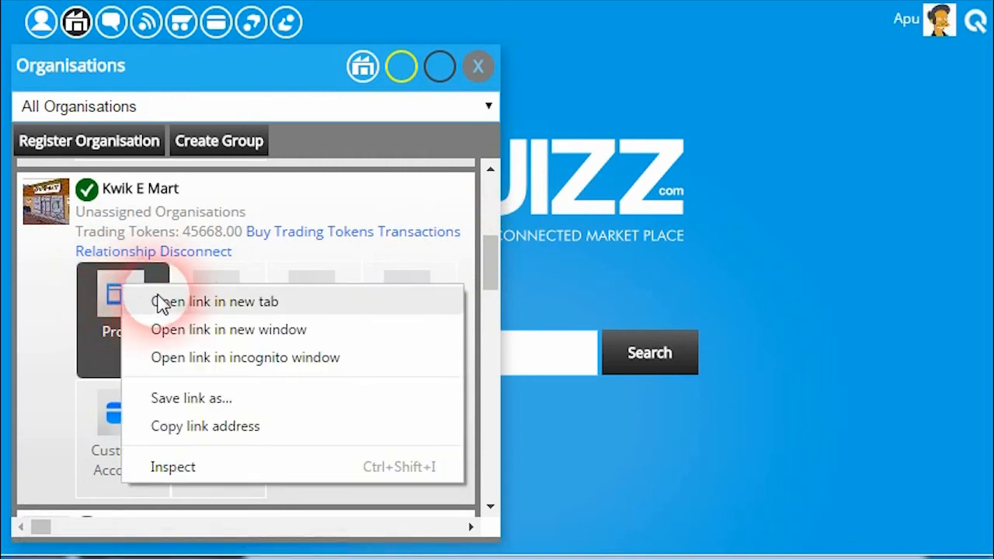
pyautogui.click(247, 218)
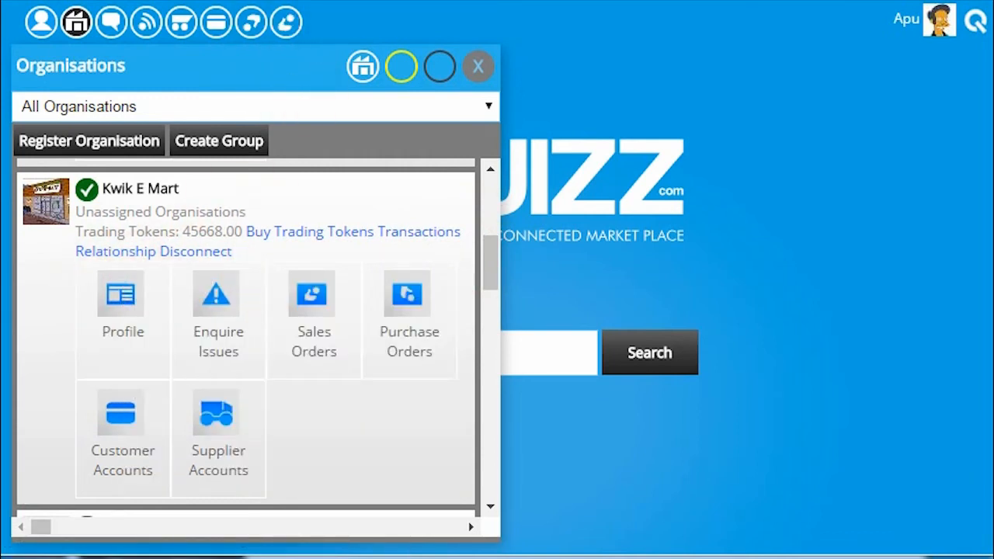
pyautogui.hotkey('ctrl', 'Tab')
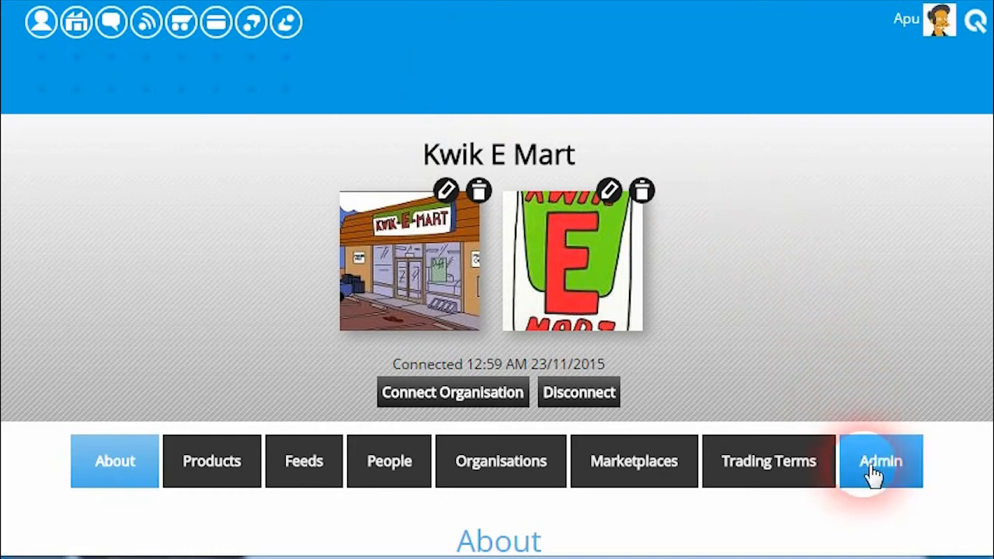
# Open the freight providers from Kwik E Mart's administration options
pyautogui.click(873, 473)
pyautogui.moveTo(987, 133); pyautogui.dragTo(978, 381)
pyautogui.click(638, 399)
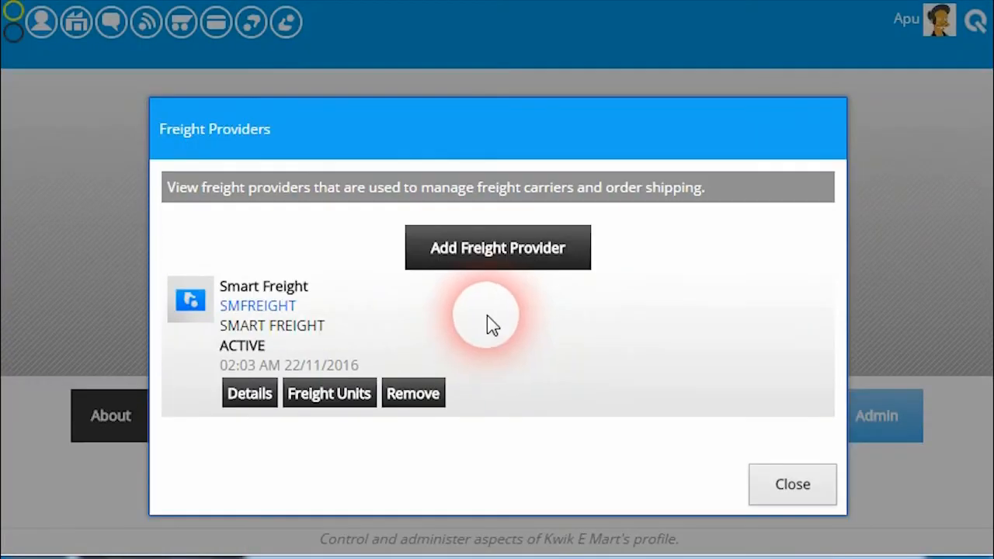
# Start adding a freight provider and examine its code and label fields
pyautogui.click(437, 268)
pyautogui.scroll(-2, 499, 266)
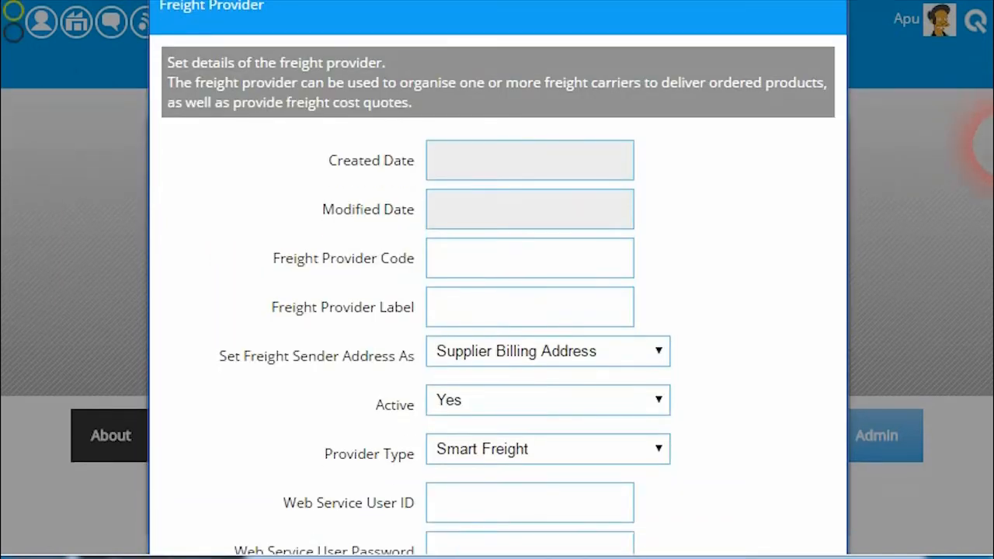
pyautogui.click(513, 230)
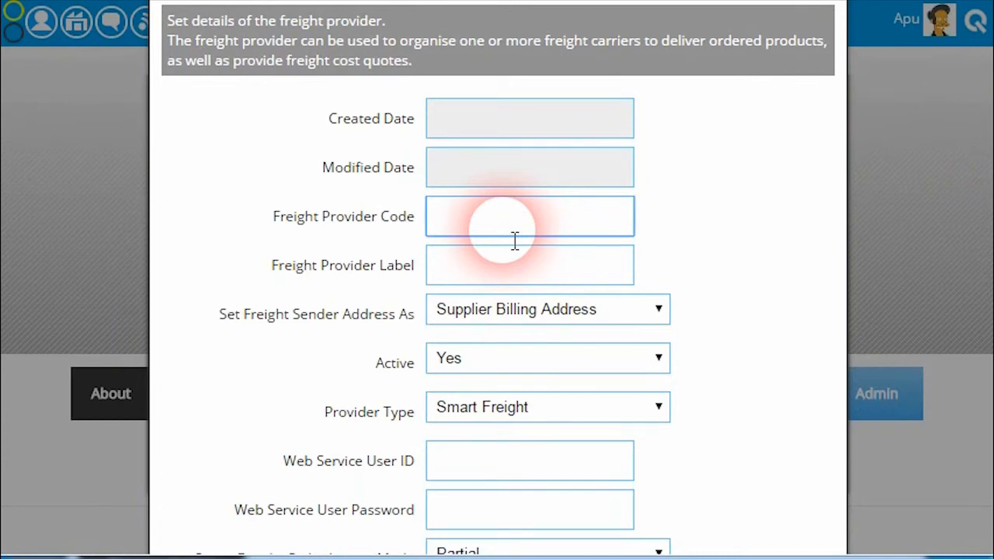
pyautogui.click(490, 268)
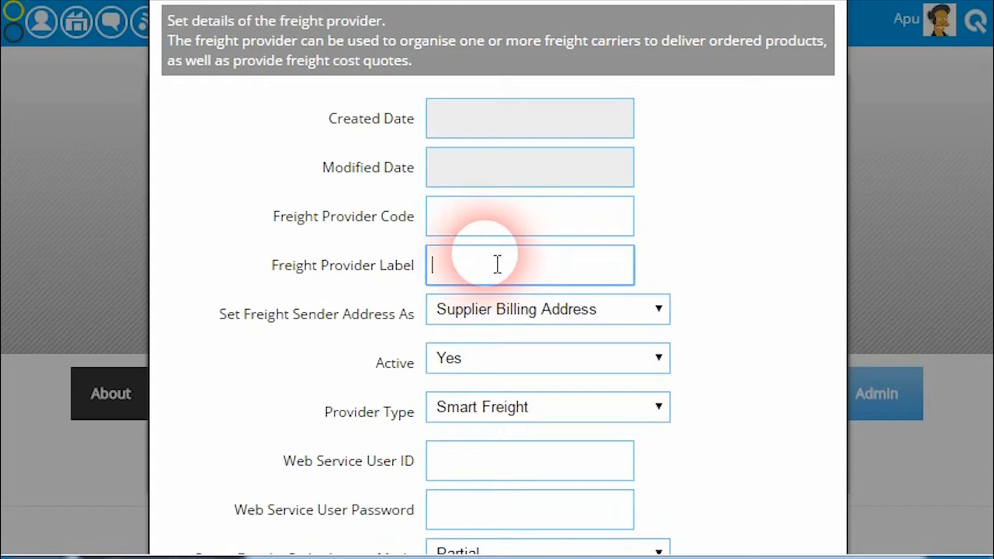
# Examine the freight sender address options, trying Do Not Set and returning to Supplier Billing Address
pyautogui.scroll(-3, 777, 271)
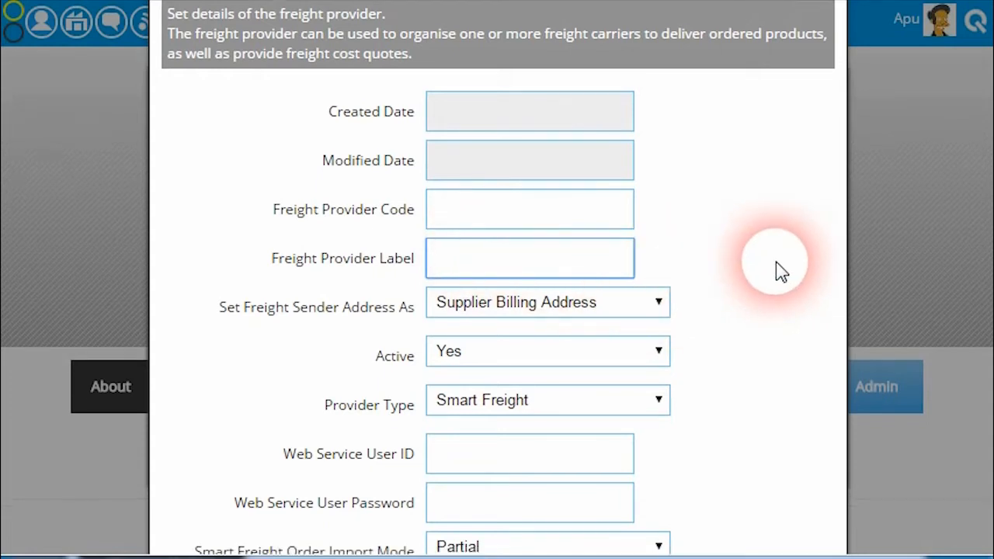
pyautogui.click(657, 195)
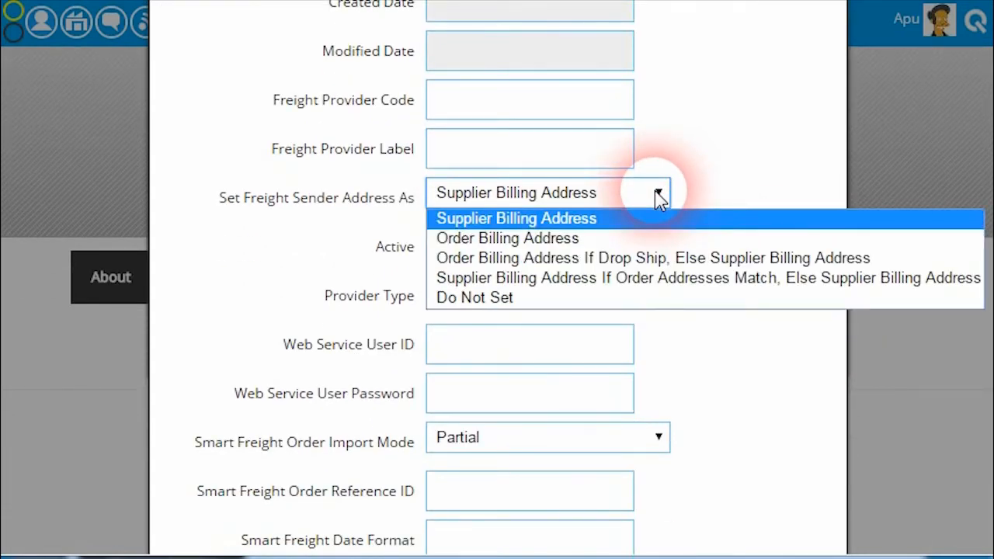
pyautogui.click(657, 196)
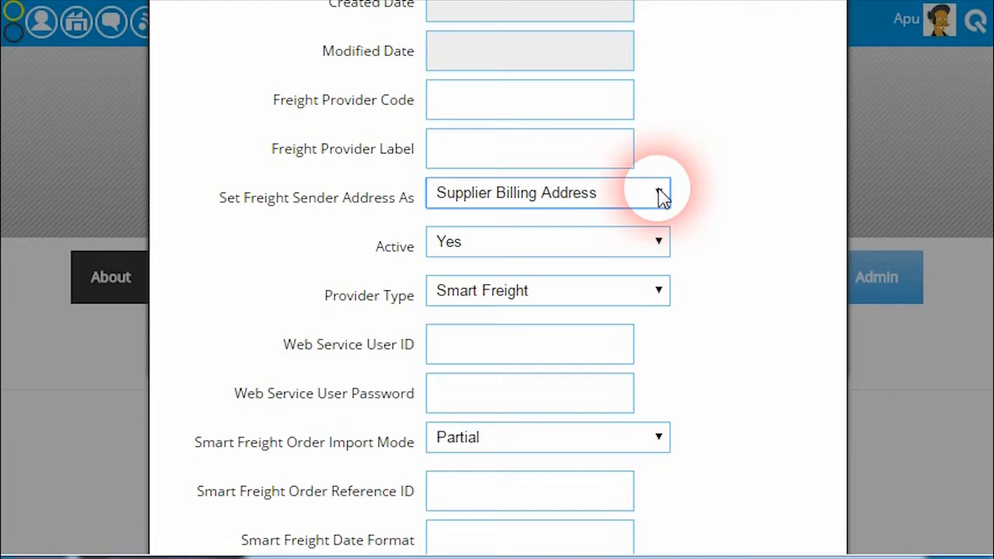
pyautogui.click(661, 196)
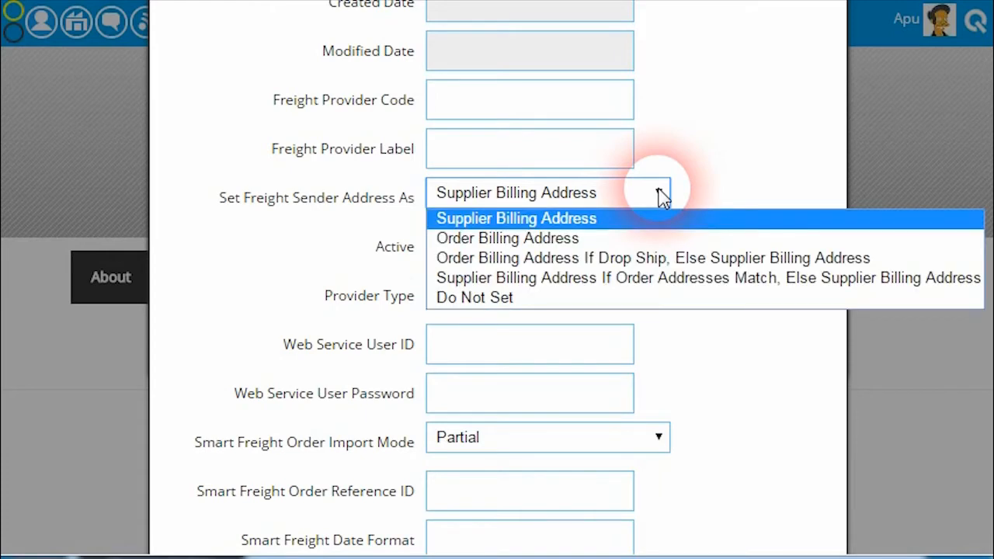
pyautogui.click(594, 219)
pyautogui.click(615, 199)
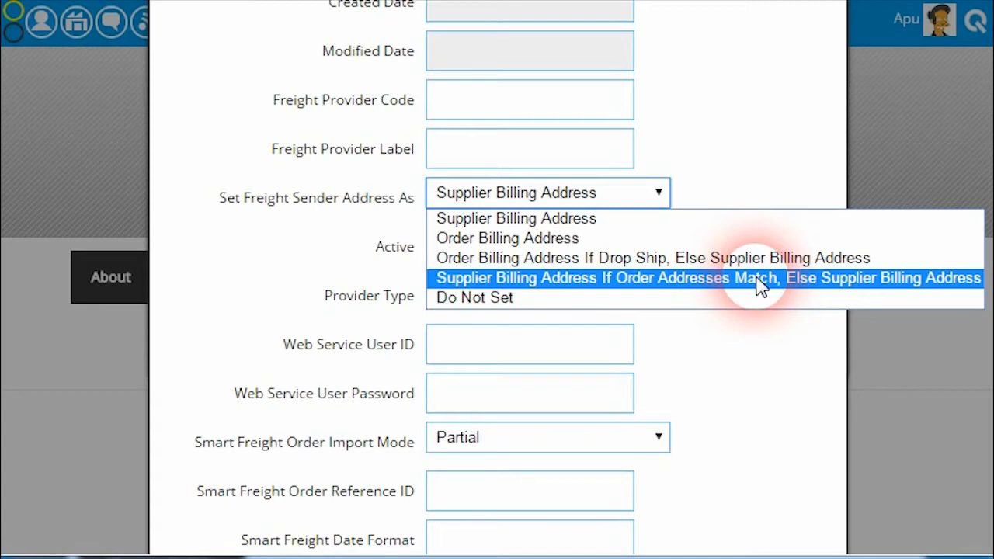
pyautogui.click(677, 303)
pyautogui.click(657, 199)
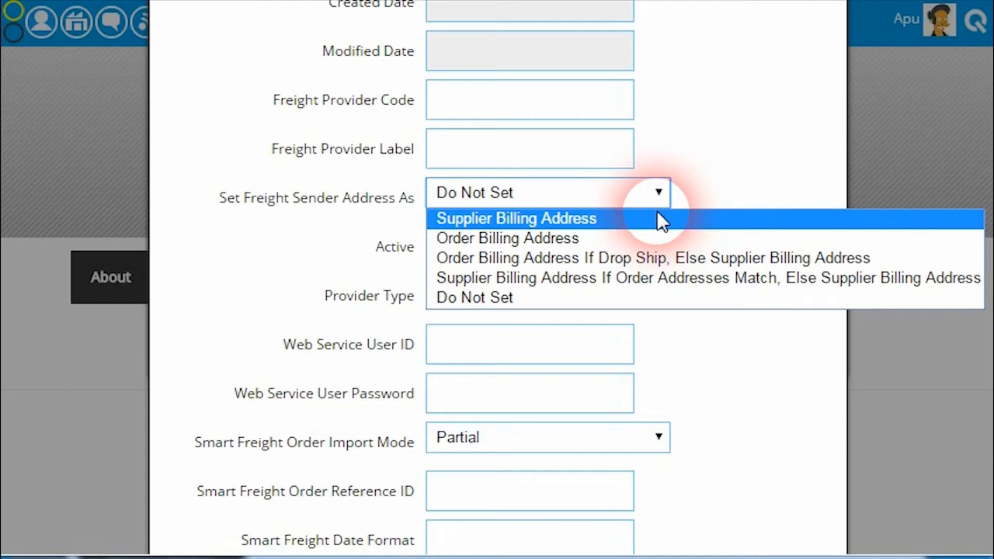
pyautogui.click(659, 221)
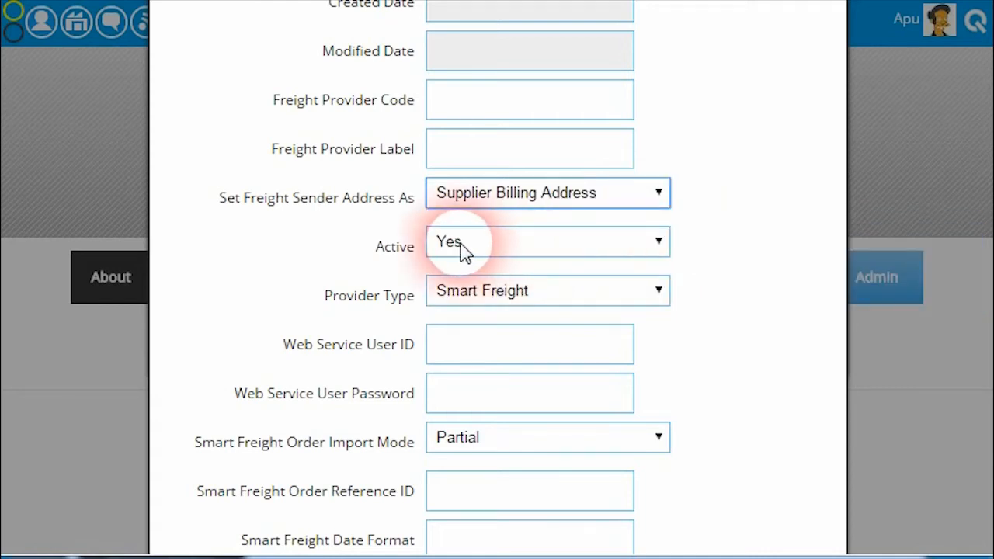
# Check the available choices for the freight provider's active status and provider type
pyautogui.click(654, 244)
pyautogui.click(651, 267)
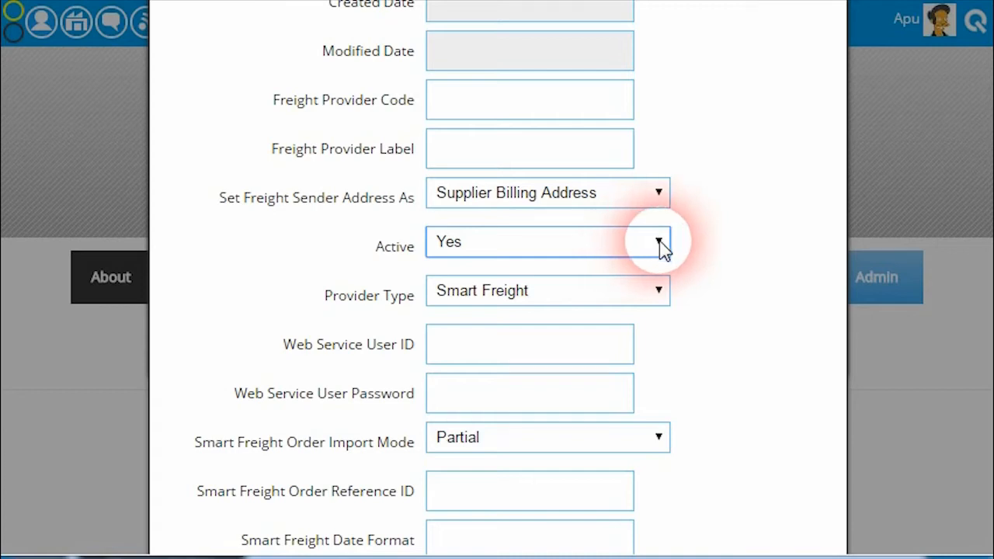
pyautogui.click(635, 289)
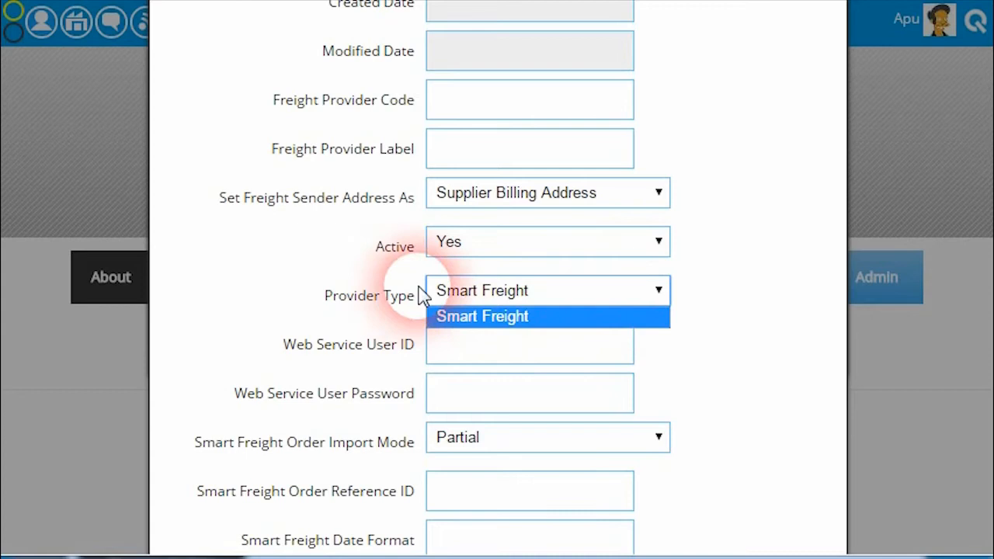
pyautogui.click(660, 298)
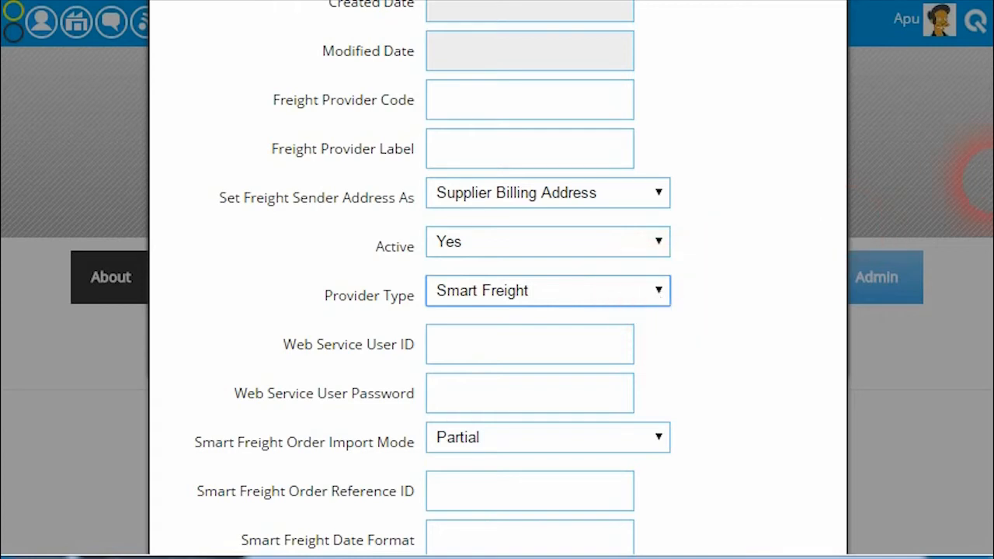
# Examine the web service user ID and password fields and the Smart Freight order import mode choices
pyautogui.scroll(-3, 985, 180)
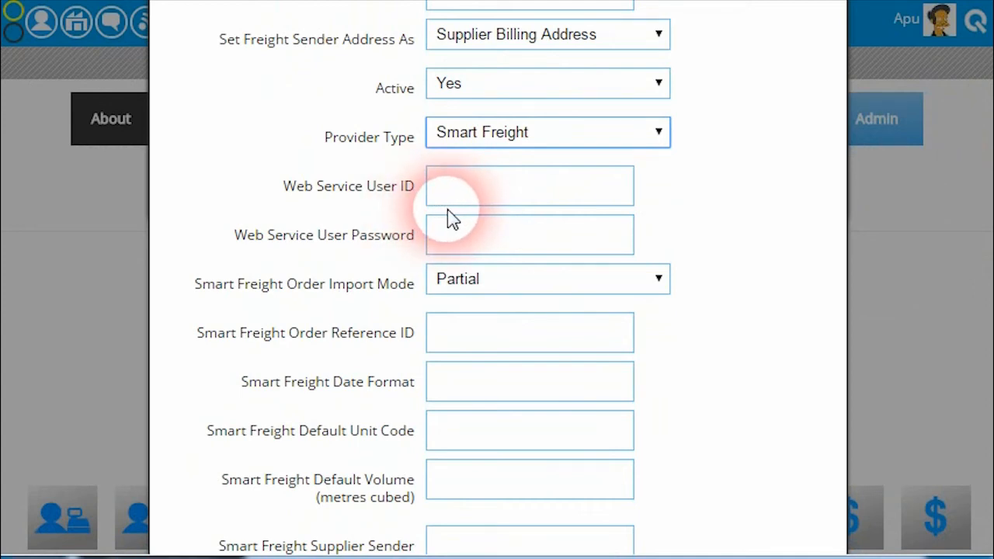
pyautogui.click(484, 203)
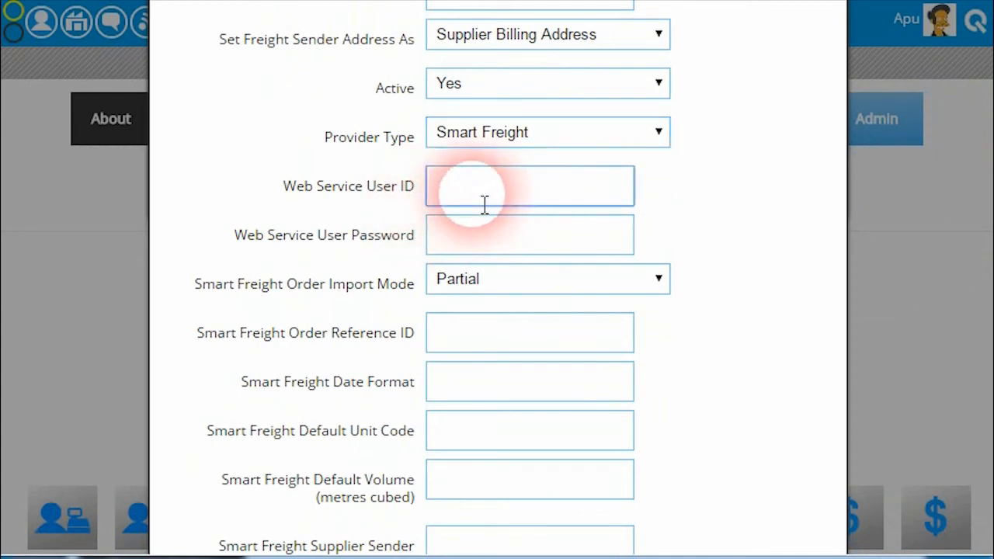
pyautogui.click(479, 244)
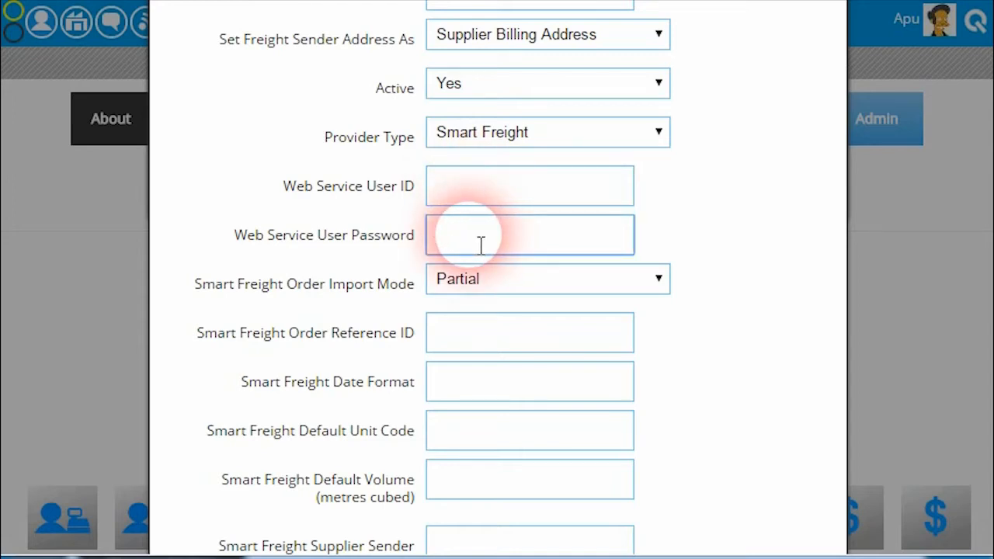
pyautogui.click(613, 285)
pyautogui.click(633, 285)
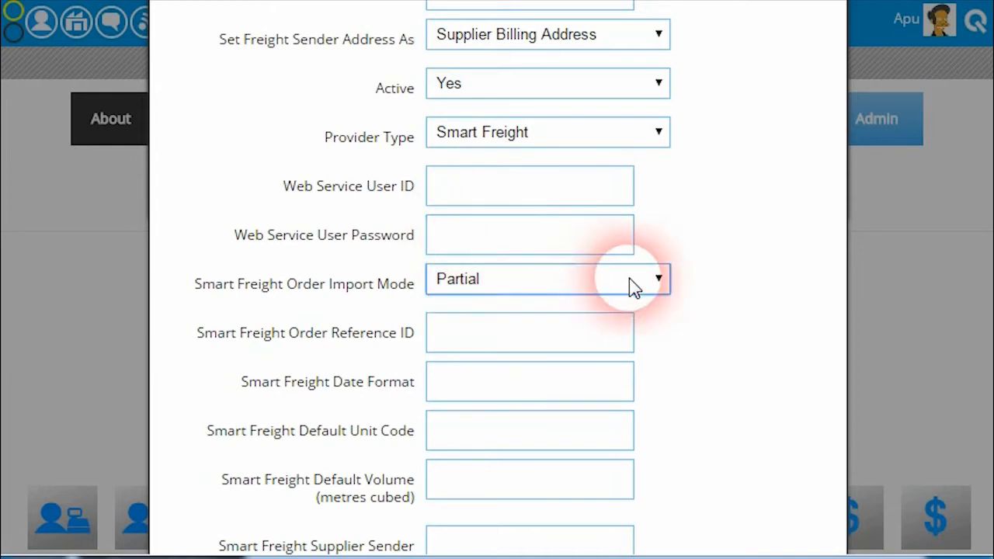
pyautogui.click(632, 284)
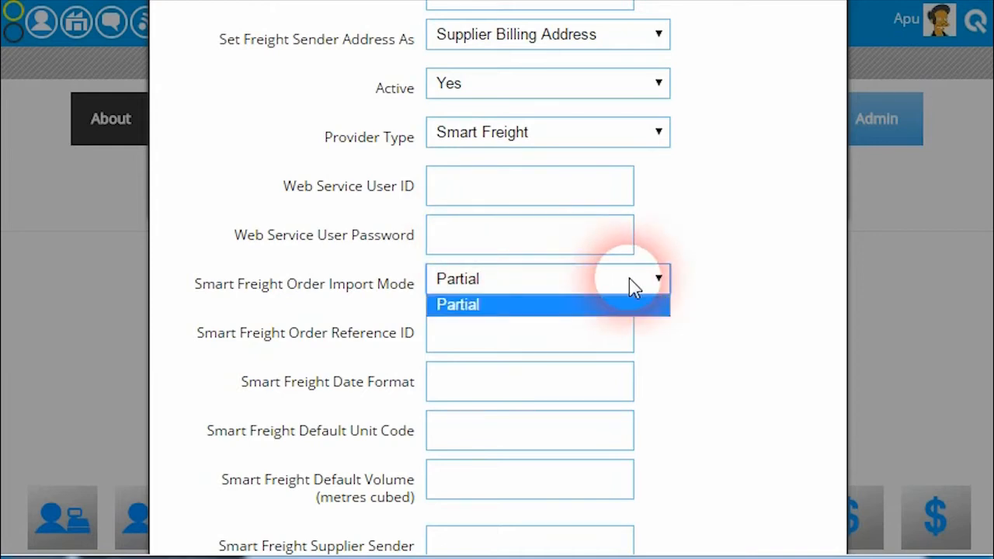
pyautogui.click(691, 287)
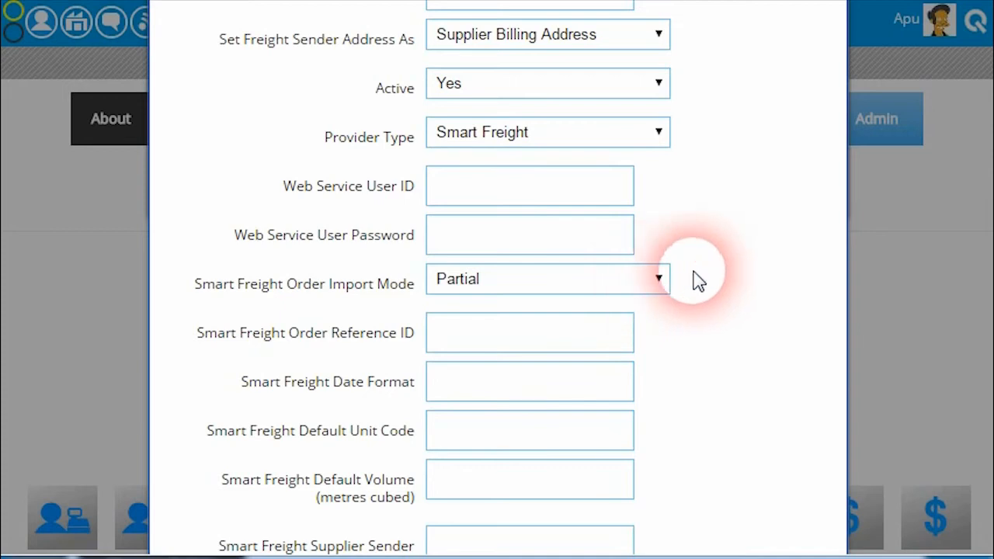
# Examine the Smart Freight order reference ID, date format, default unit code, default volume and supplier sender name fields
pyautogui.scroll(-1, 990, 264)
pyautogui.scroll(-1, 980, 268)
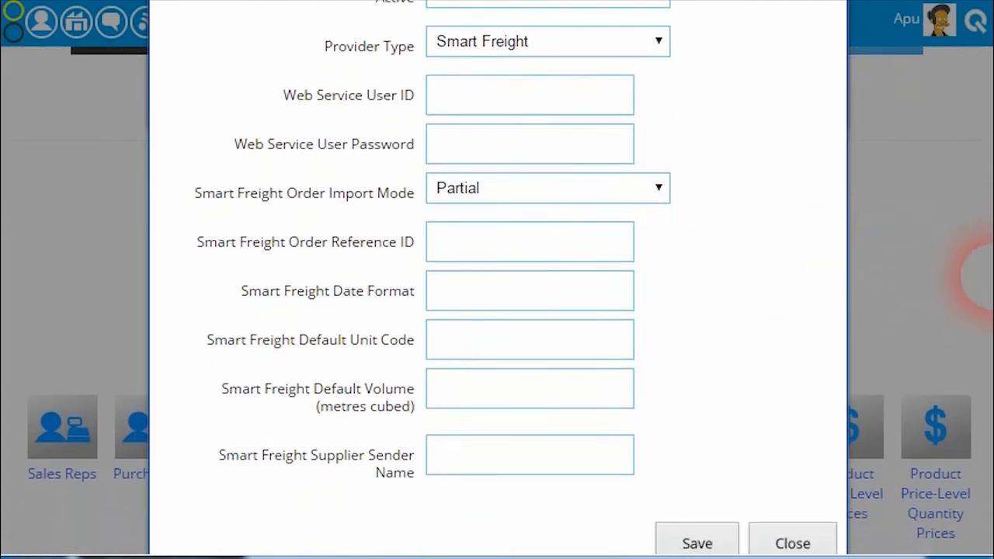
pyautogui.click(577, 255)
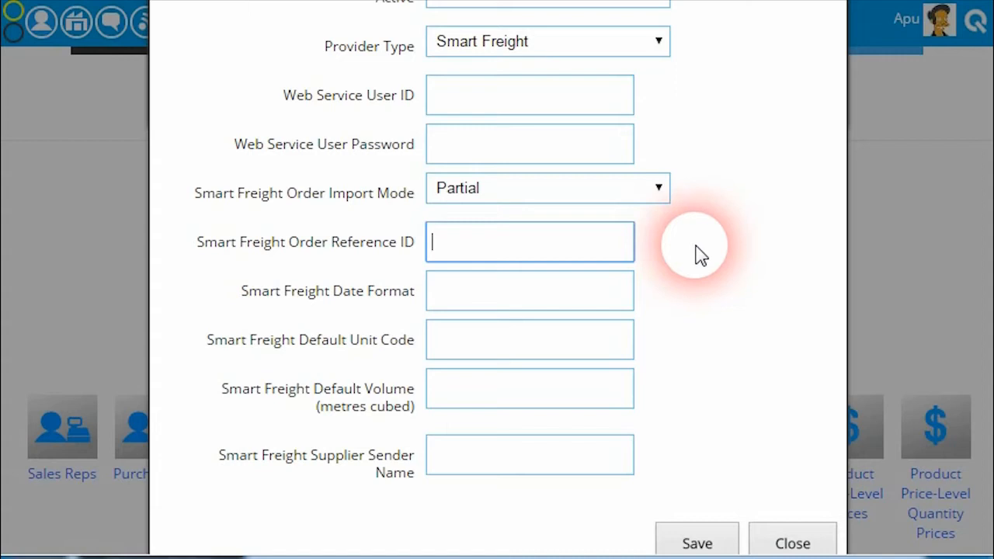
pyautogui.click(583, 306)
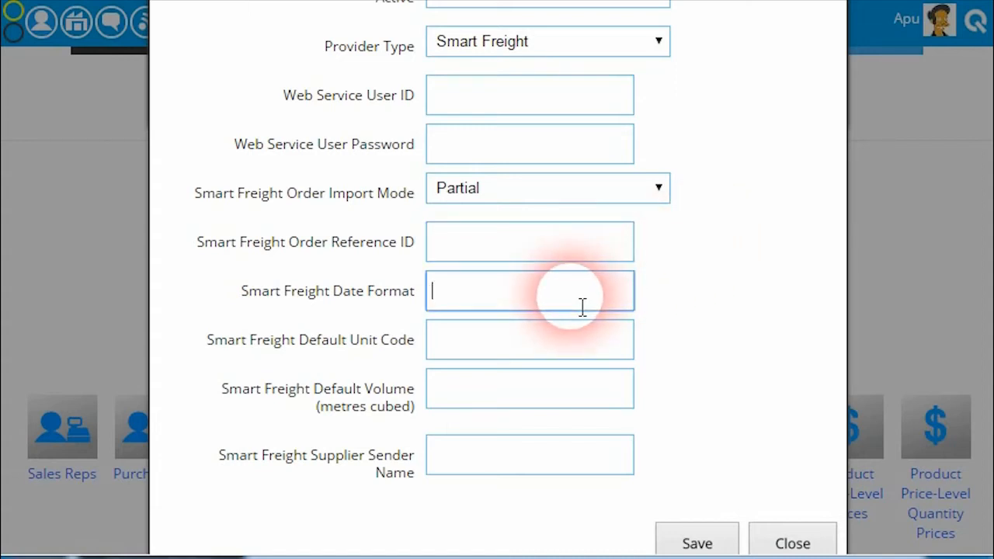
pyautogui.click(505, 350)
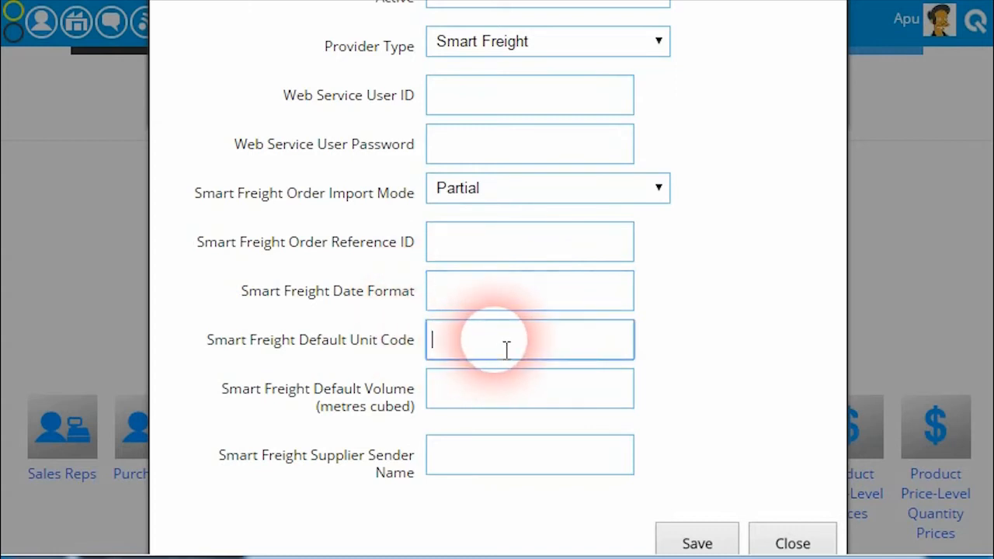
pyautogui.click(518, 407)
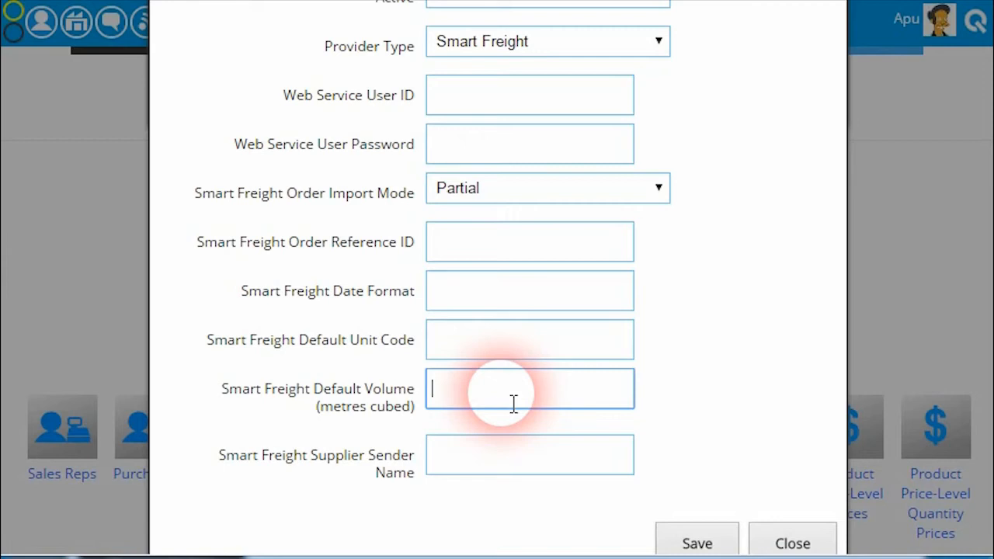
pyautogui.click(477, 357)
pyautogui.click(469, 380)
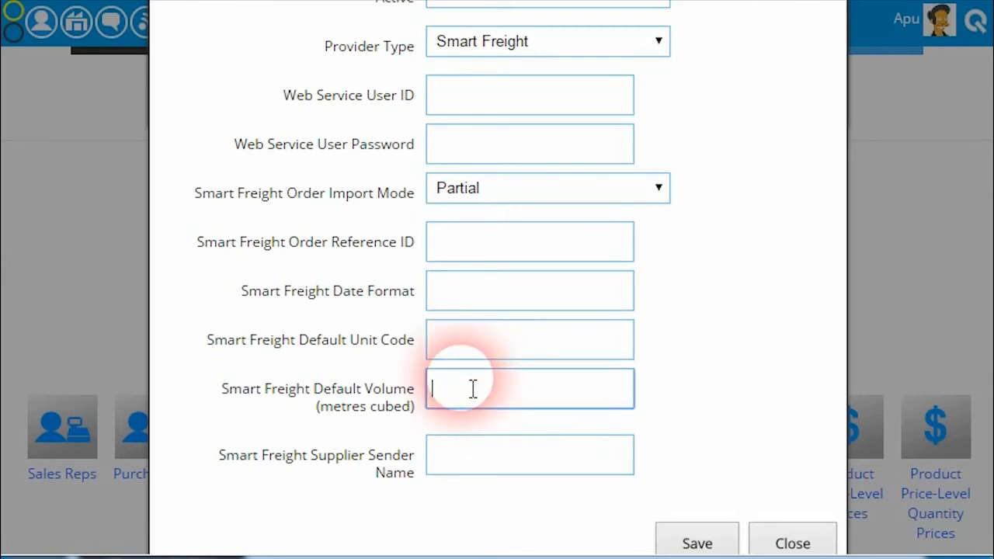
pyautogui.click(487, 358)
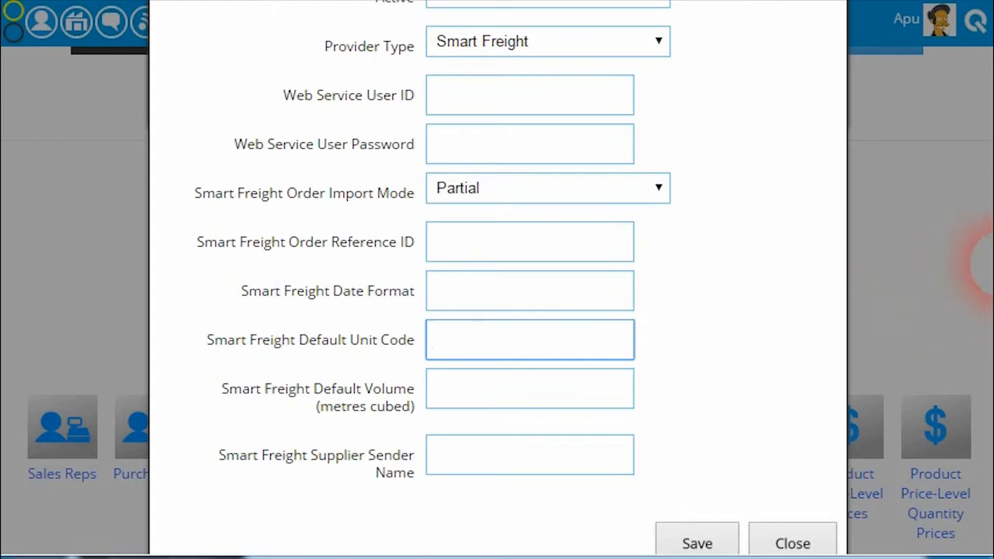
pyautogui.scroll(-1, 982, 279)
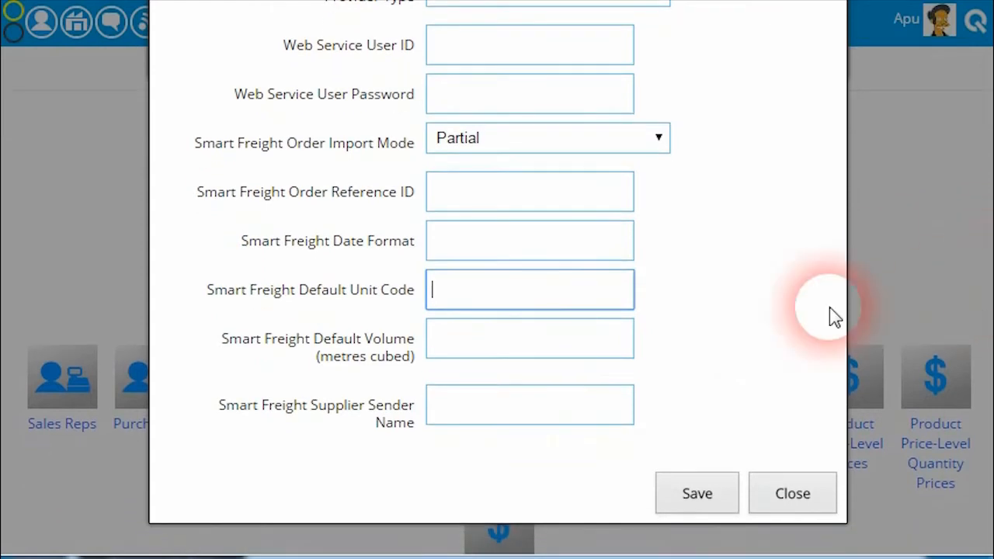
pyautogui.click(479, 414)
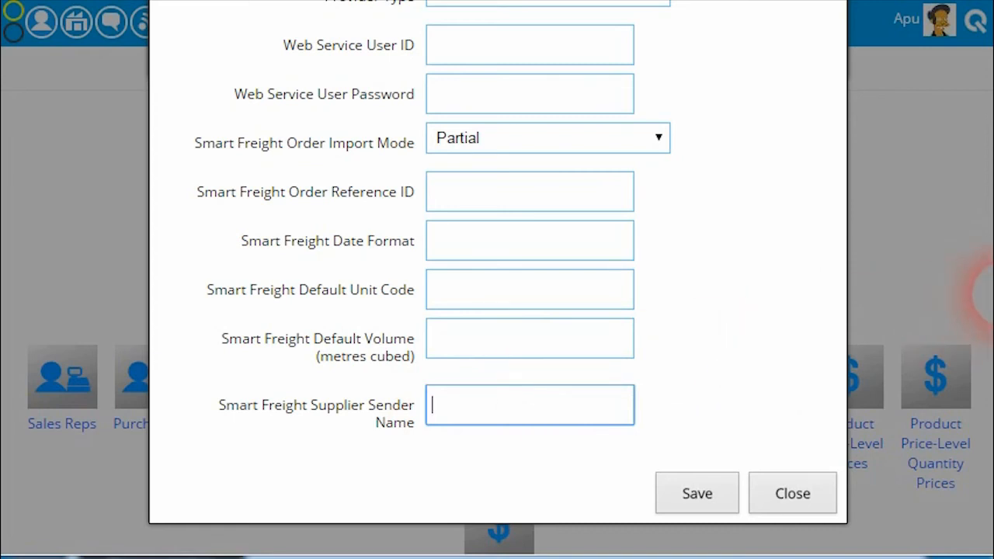
# Compare the freight sender address options with the Smart Freight supplier sender name field
pyautogui.scroll(1, 988, 295)
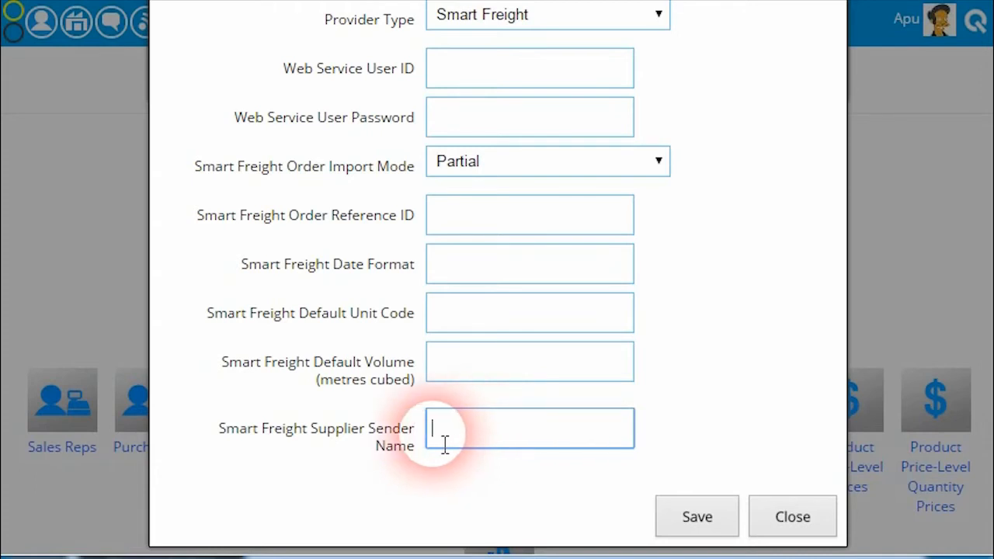
pyautogui.scroll(2, 578, 407)
pyautogui.scroll(-2, 579, 406)
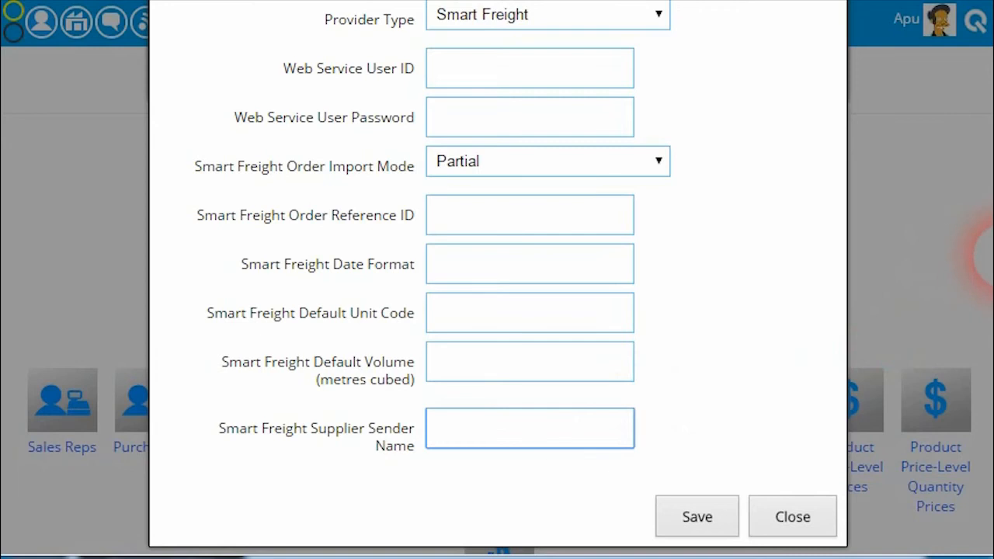
pyautogui.scroll(5, 978, 226)
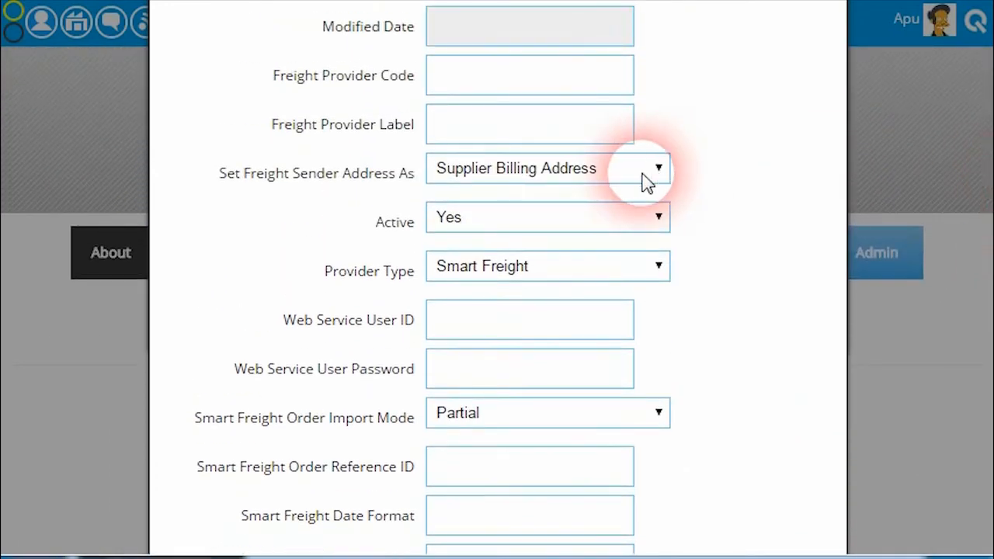
pyautogui.click(647, 174)
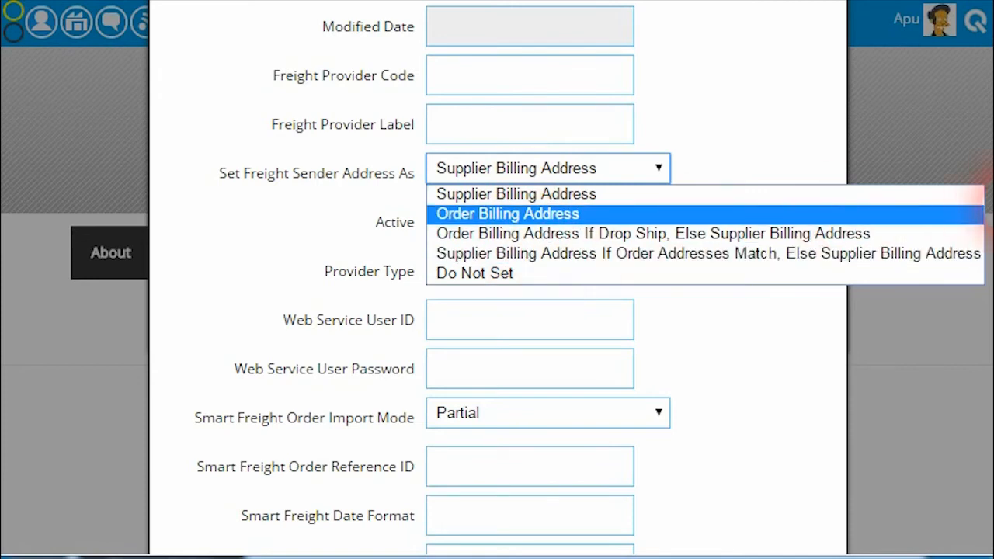
pyautogui.click(988, 204)
pyautogui.scroll(-5, 543, 311)
pyautogui.click(551, 349)
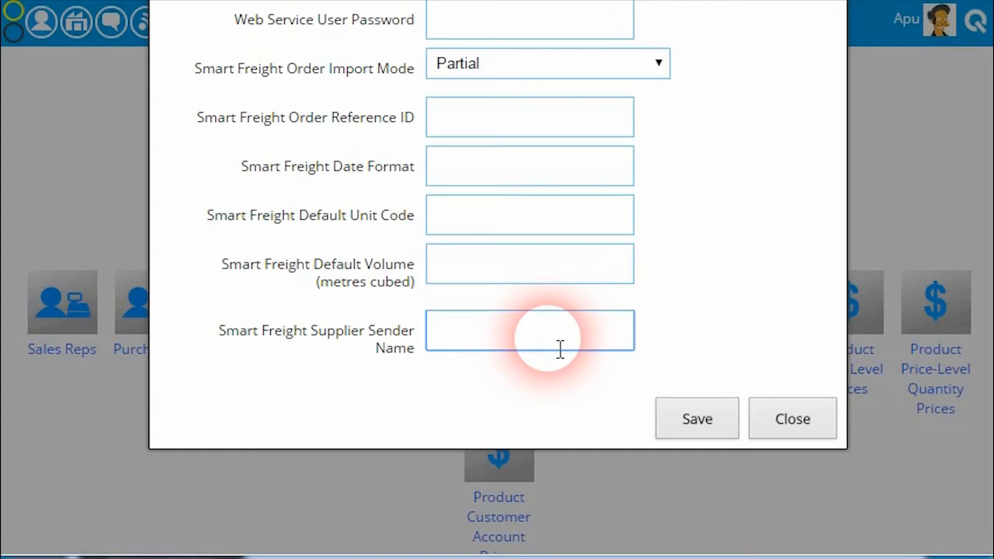
# Close the new freight provider form without saving and open the freight units of the Smart Freight provider
pyautogui.click(760, 416)
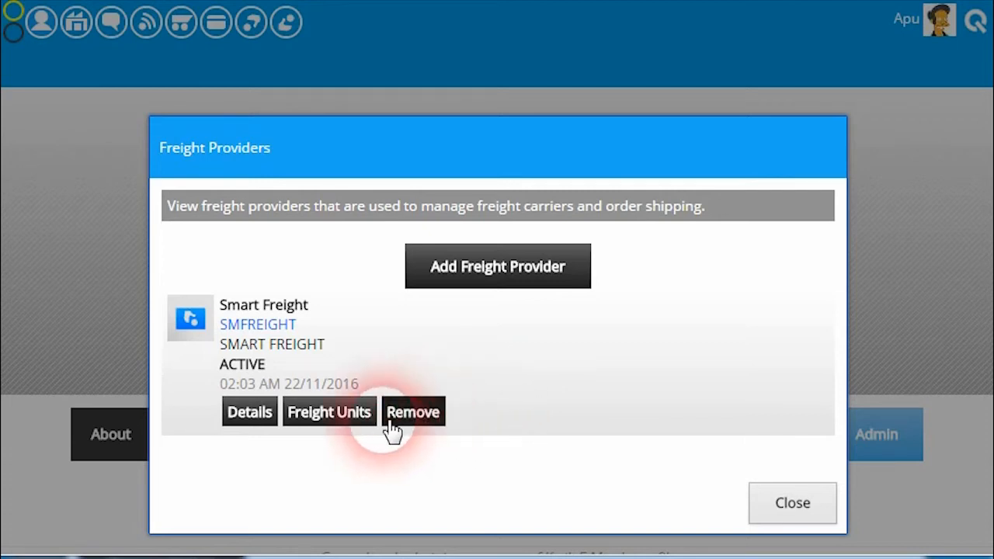
pyautogui.click(340, 420)
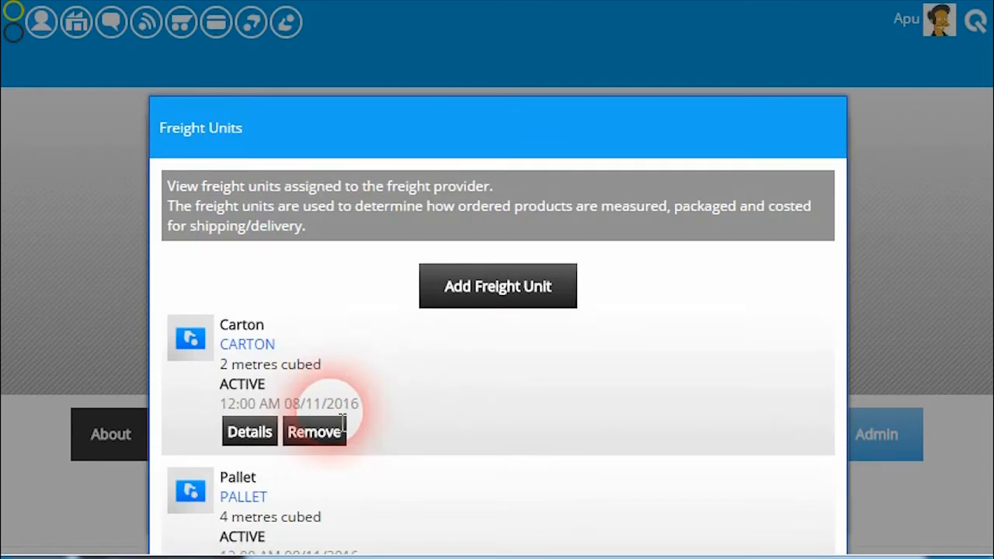
# Examine the Carton freight unit's code, label, volume and active setting, and close its details without saving
pyautogui.scroll(-3, 432, 359)
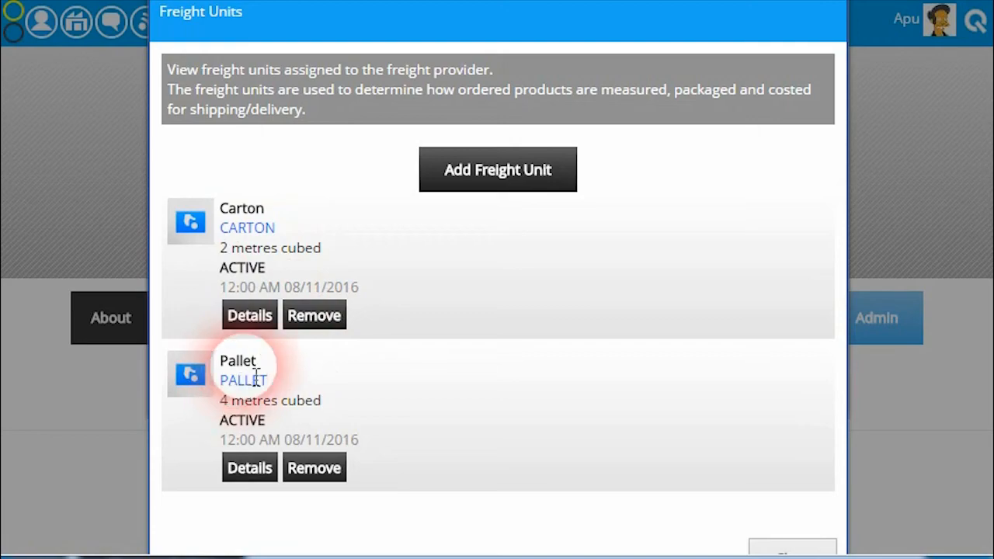
pyautogui.click(251, 316)
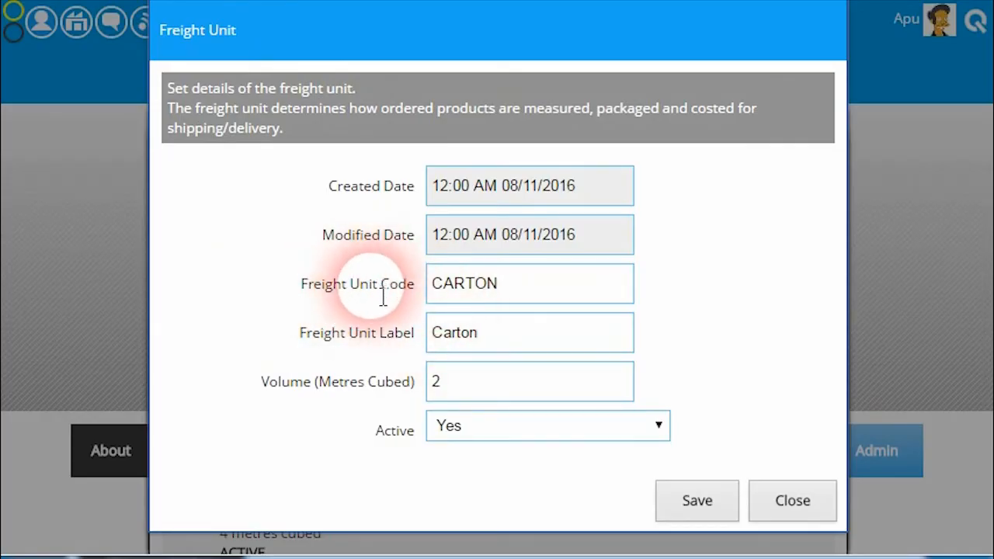
pyautogui.click(533, 299)
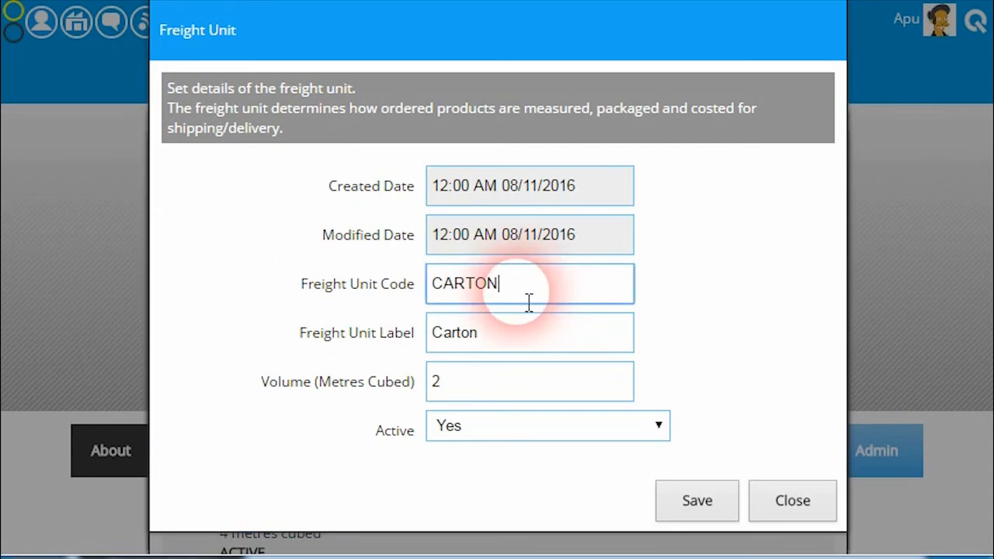
pyautogui.click(513, 346)
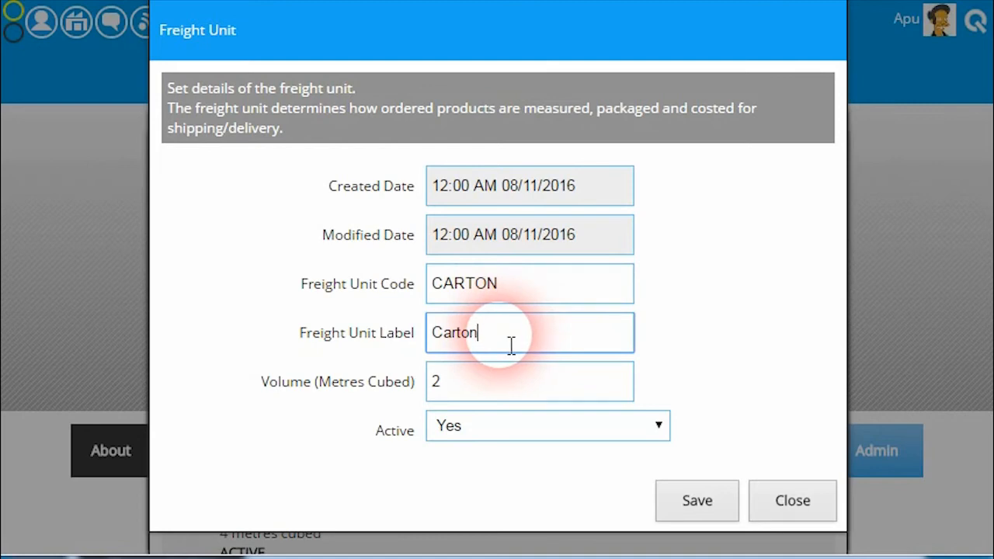
pyautogui.click(494, 388)
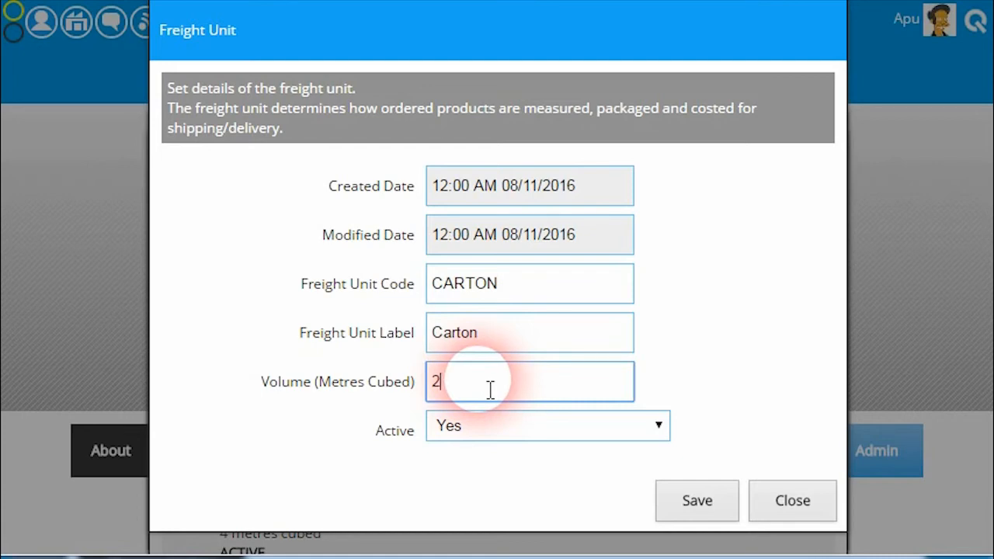
pyautogui.click(506, 345)
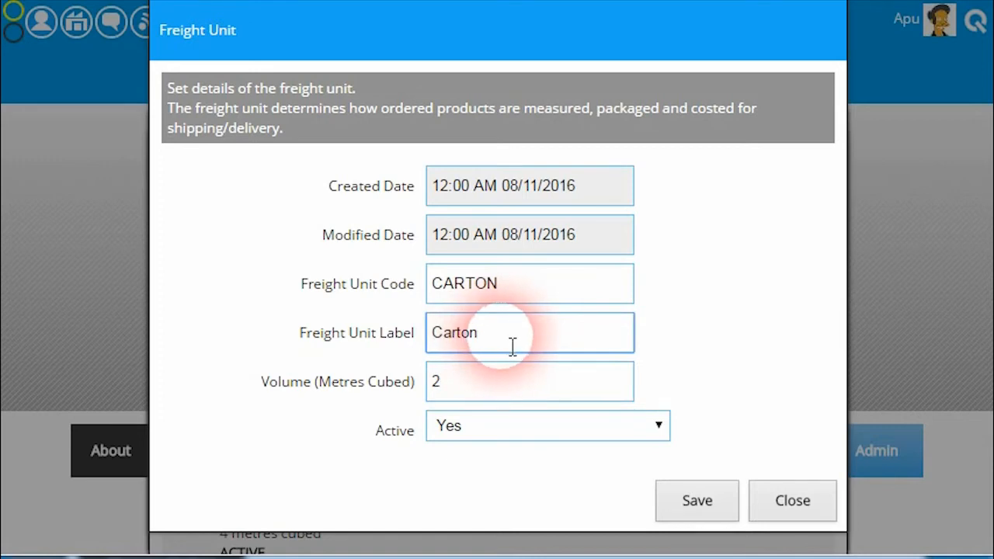
pyautogui.click(520, 381)
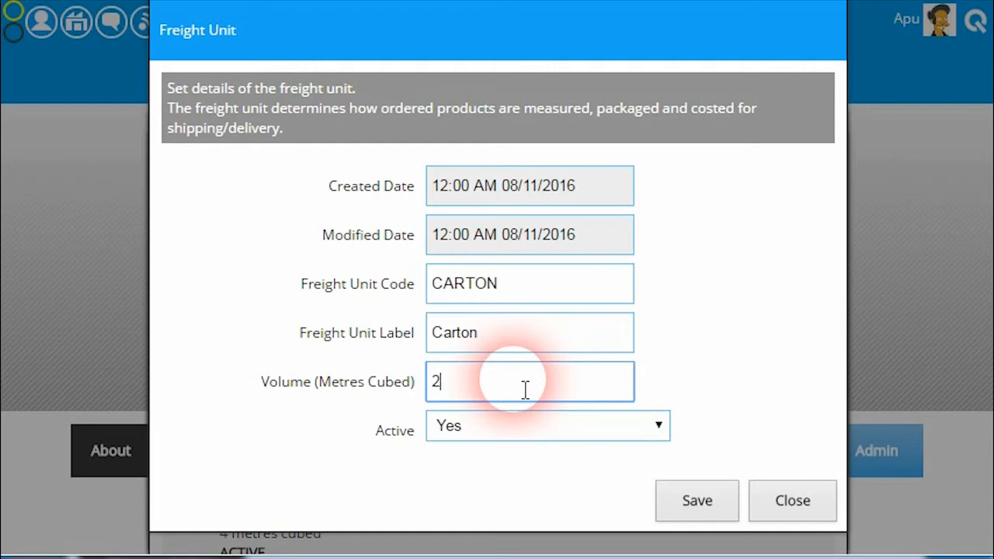
pyautogui.click(527, 435)
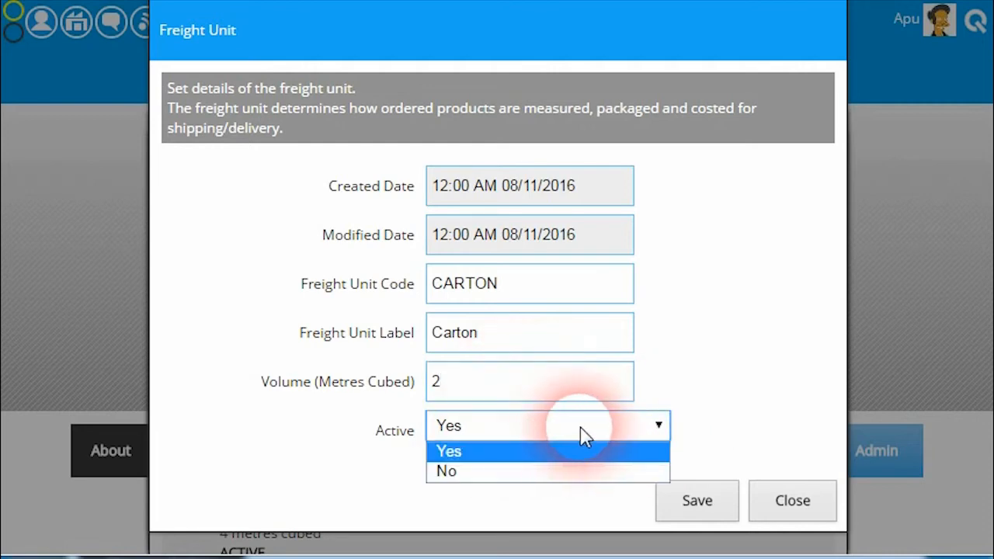
pyautogui.click(559, 447)
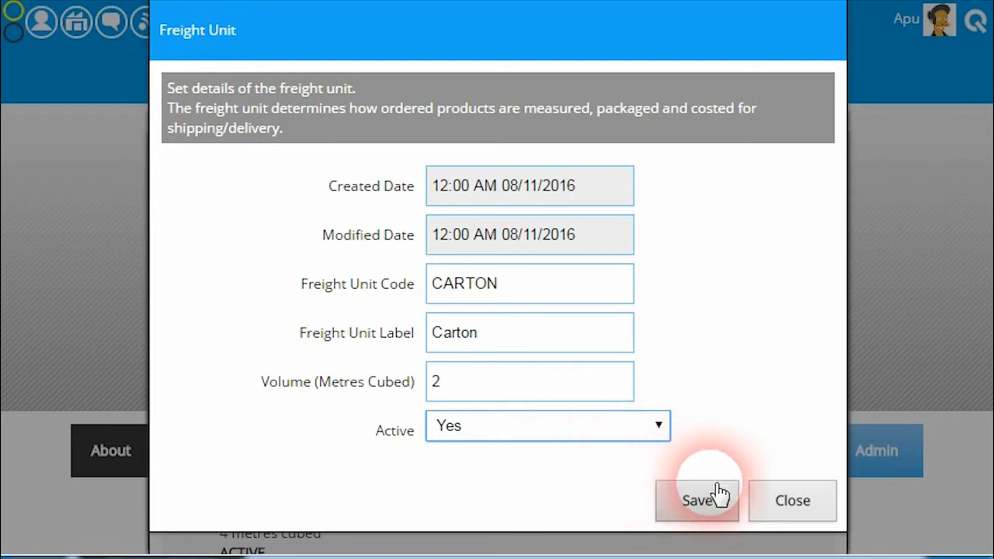
pyautogui.click(779, 503)
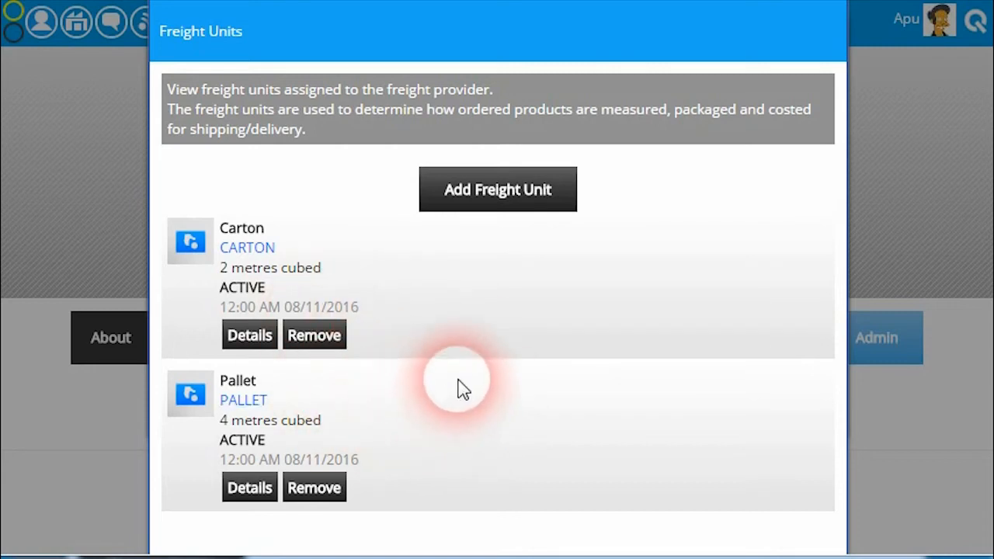
# Close the freight units, open the sales order rules and expand the Set Freight Provider SMFREIGHT rule
pyautogui.scroll(-3, 458, 389)
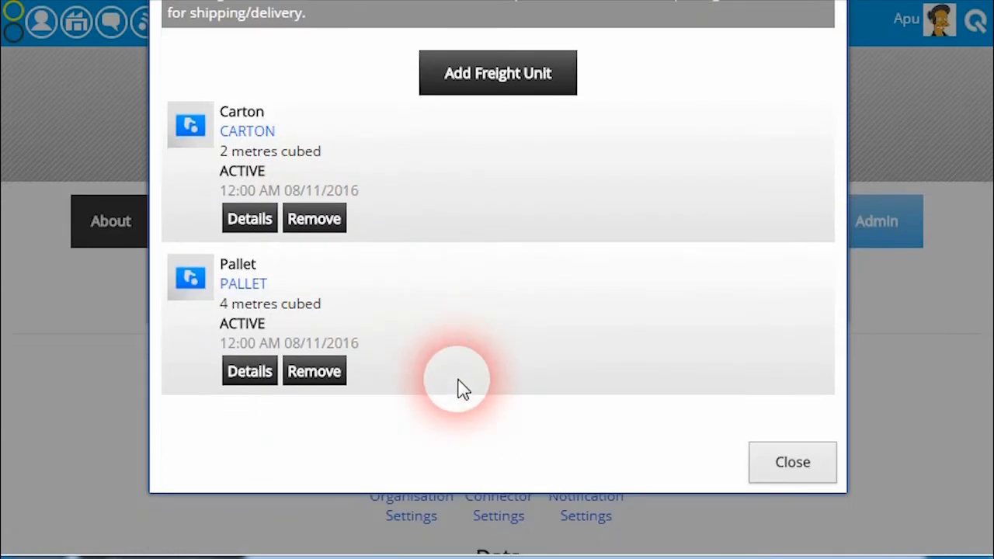
pyautogui.click(793, 462)
pyautogui.scroll(-5, 732, 406)
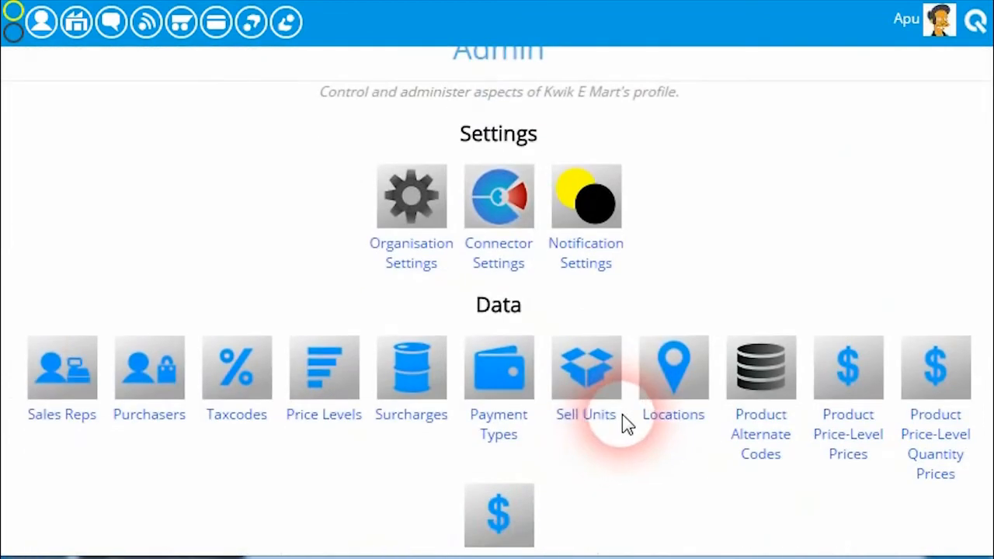
pyautogui.scroll(-5, 683, 384)
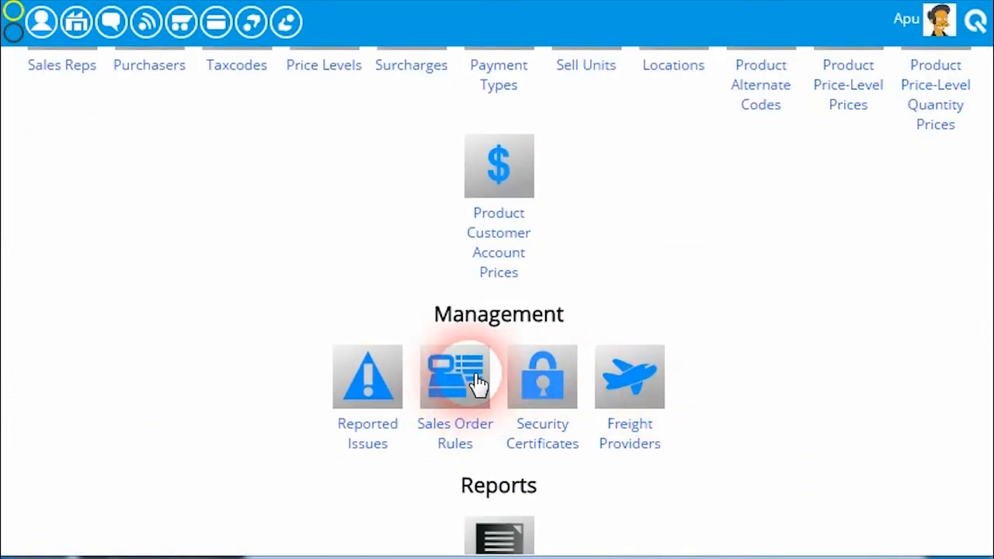
pyautogui.click(478, 380)
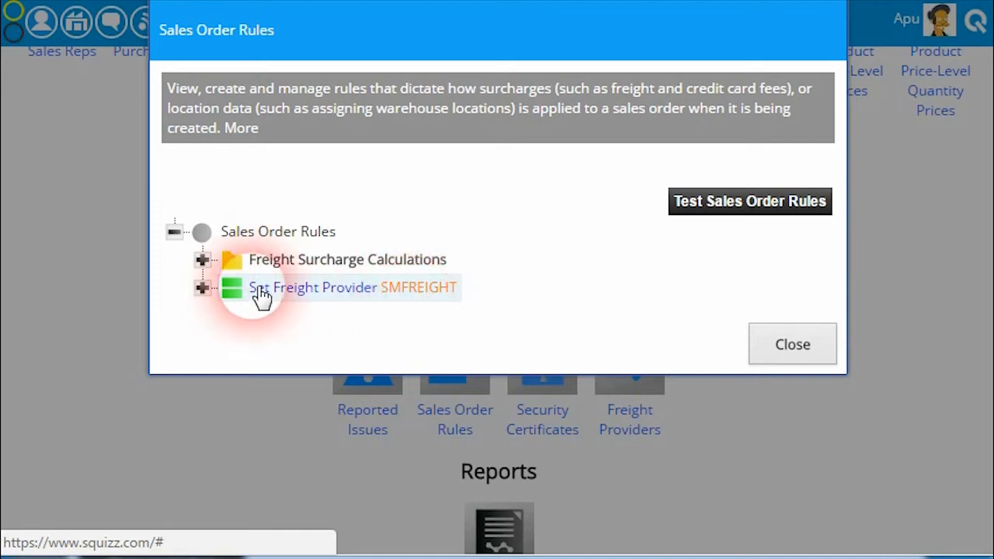
pyautogui.click(202, 287)
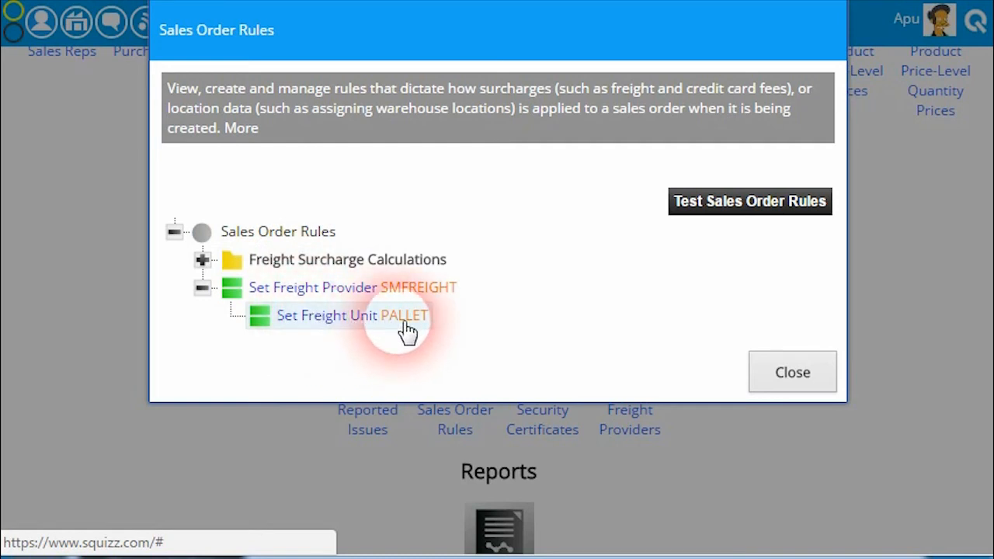
# Add an IF rule under Sales Order Rules whose first condition requires Order Delivery Postcode/Zipcode to use Equals Number with value 3065
pyautogui.rightClick(280, 233)
pyautogui.moveTo(289, 268)
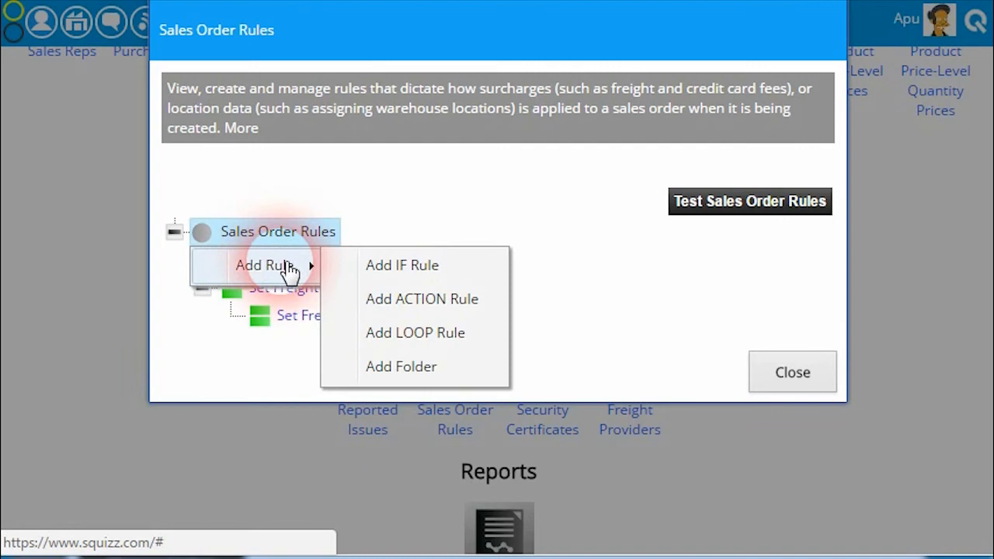
pyautogui.click(405, 266)
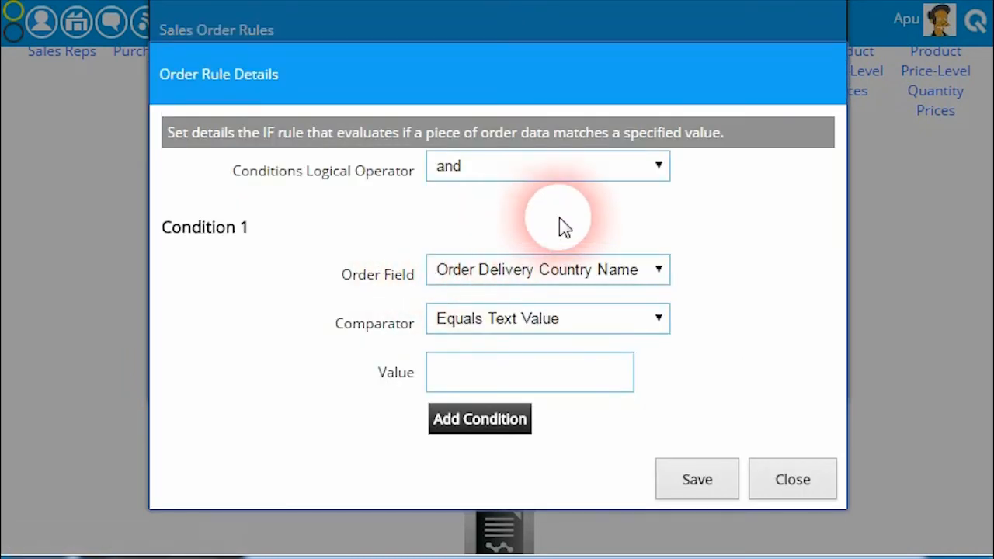
pyautogui.click(645, 272)
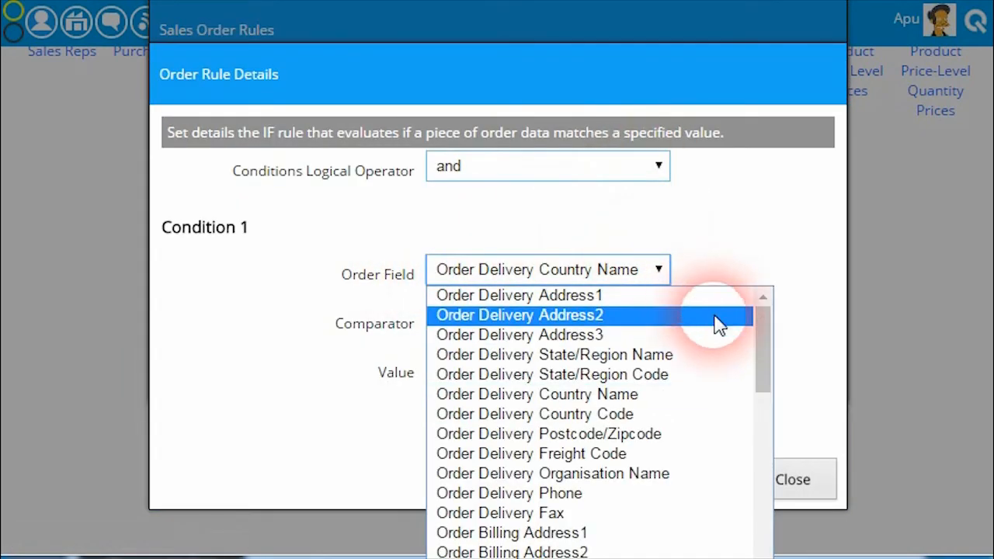
pyautogui.moveTo(757, 357)
pyautogui.mouseDown()
pyautogui.moveTo(758, 367)
pyautogui.moveTo(758, 355)
pyautogui.mouseUp()
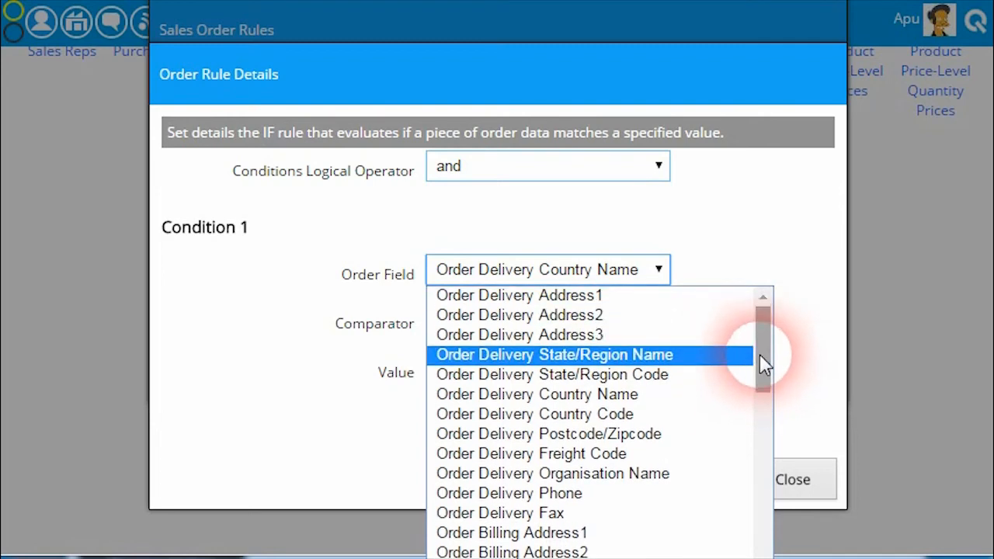
pyautogui.click(658, 433)
pyautogui.click(528, 326)
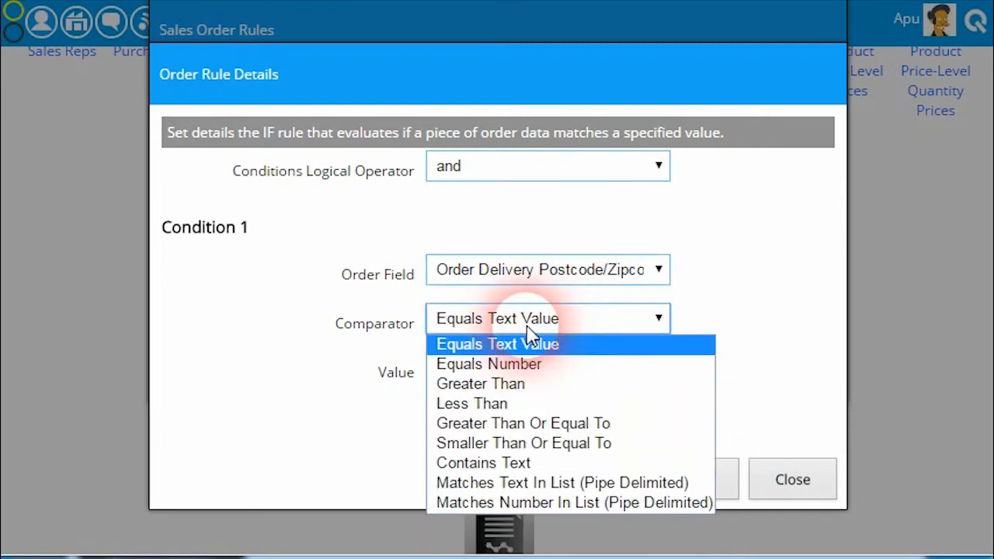
pyautogui.click(535, 365)
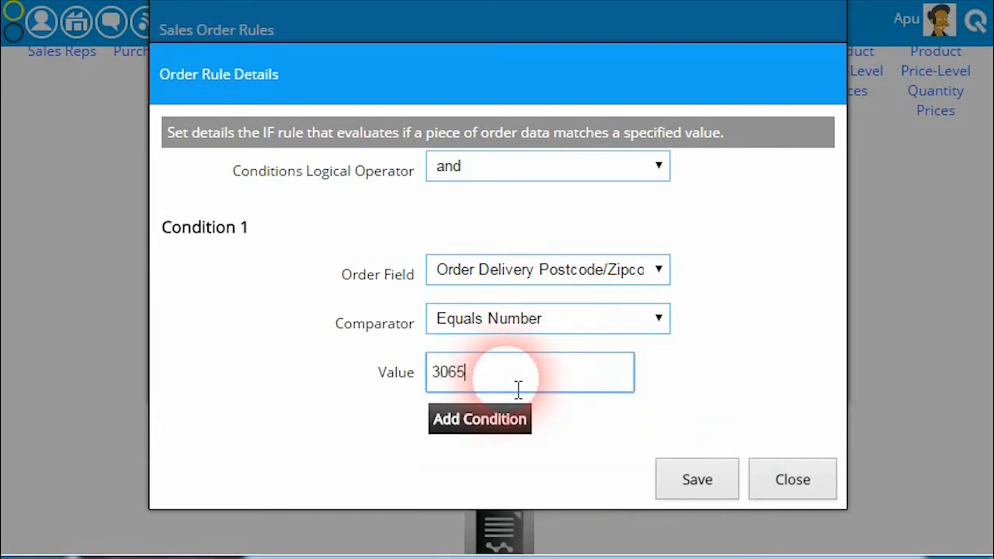
# Add a second condition matching Order Delivery State/Region Name to the text value VICTORIA and save the IF rule
pyautogui.click(481, 423)
pyautogui.scroll(-2, 590, 411)
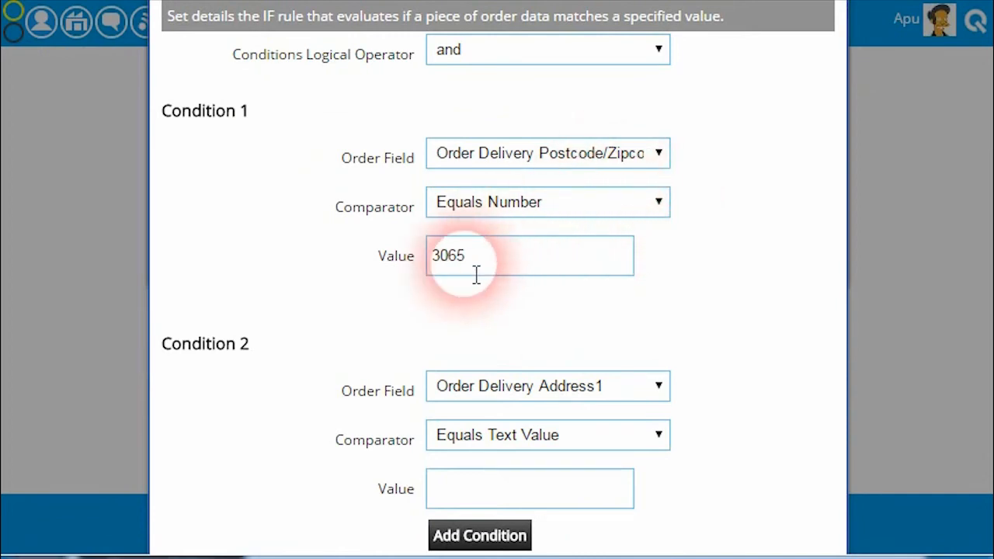
pyautogui.scroll(-2, 634, 354)
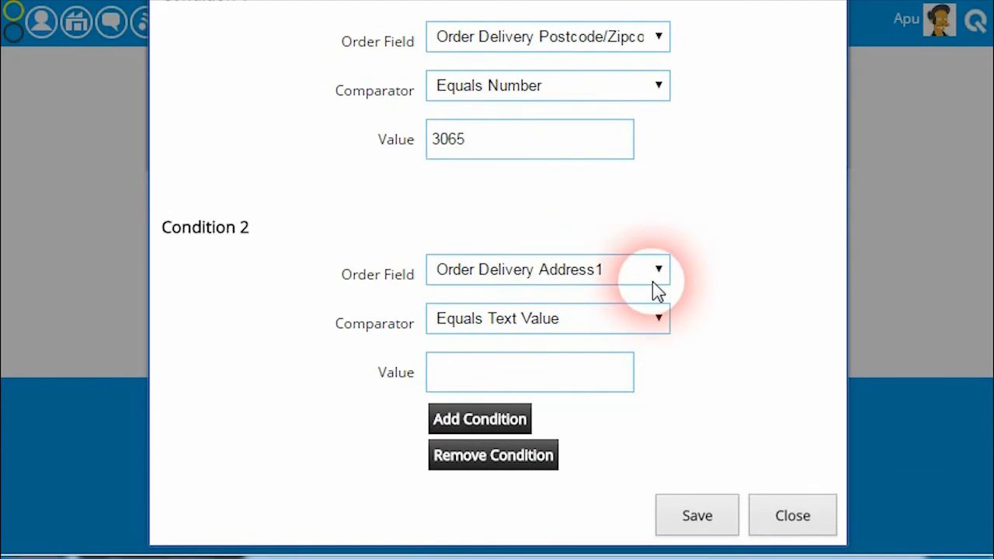
pyautogui.click(656, 276)
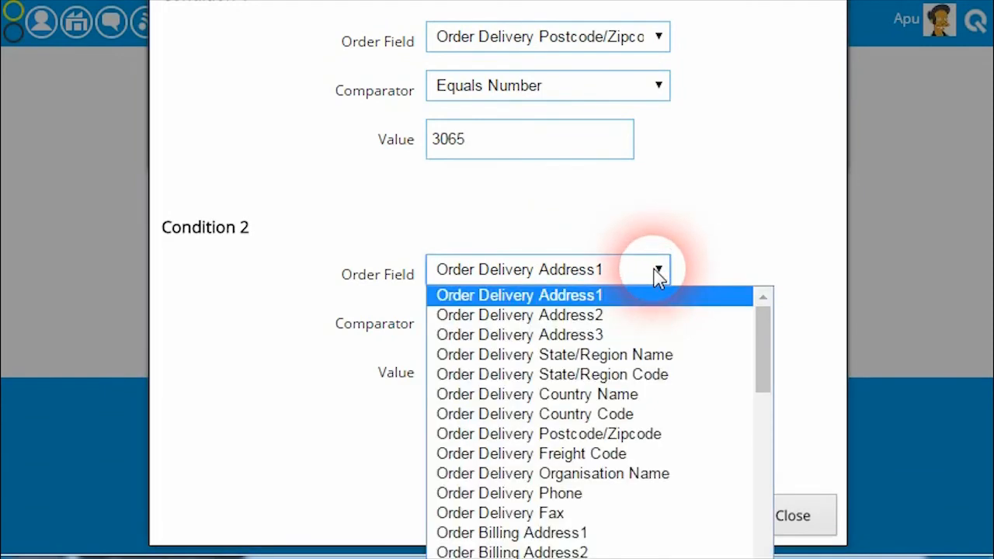
pyautogui.click(634, 356)
pyautogui.click(536, 380)
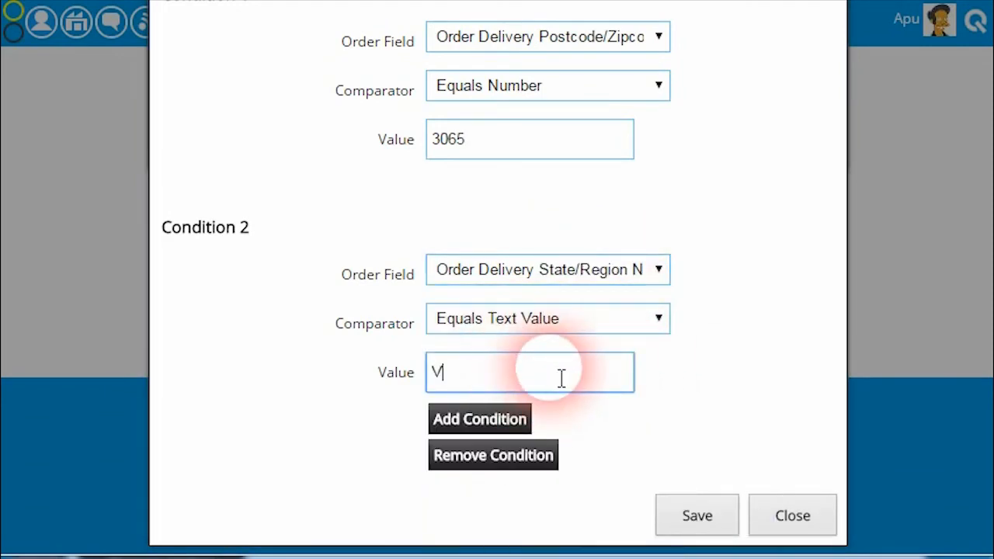
pyautogui.write('VICTORIA')
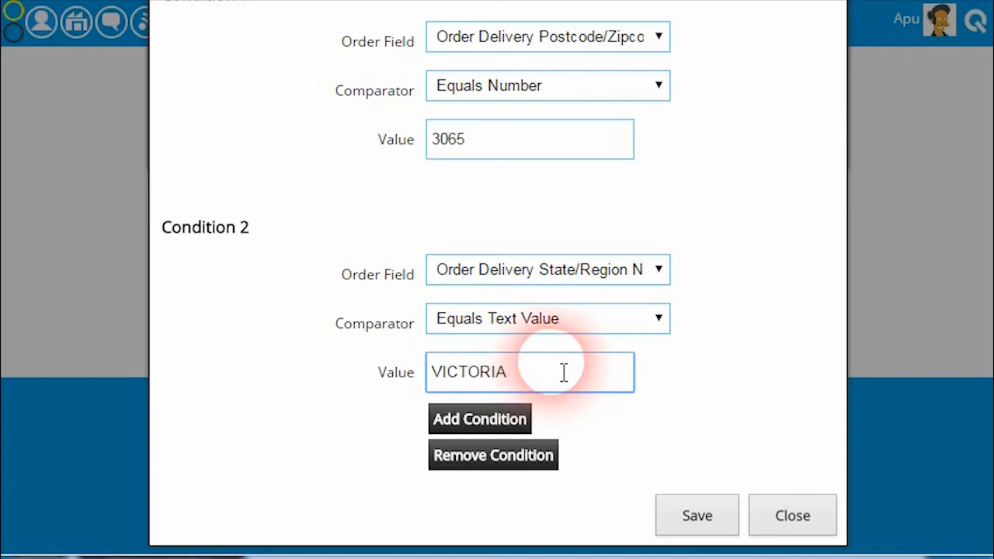
pyautogui.click(683, 505)
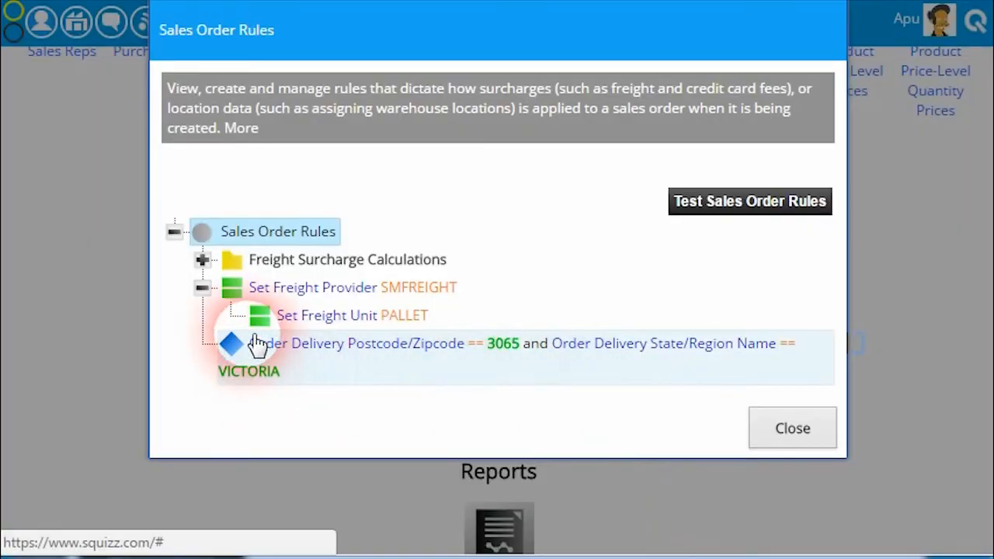
# Add an ACTION rule under the postcode and state IF rule that sets the freight unit to CARTON, and save it
pyautogui.rightClick(296, 353)
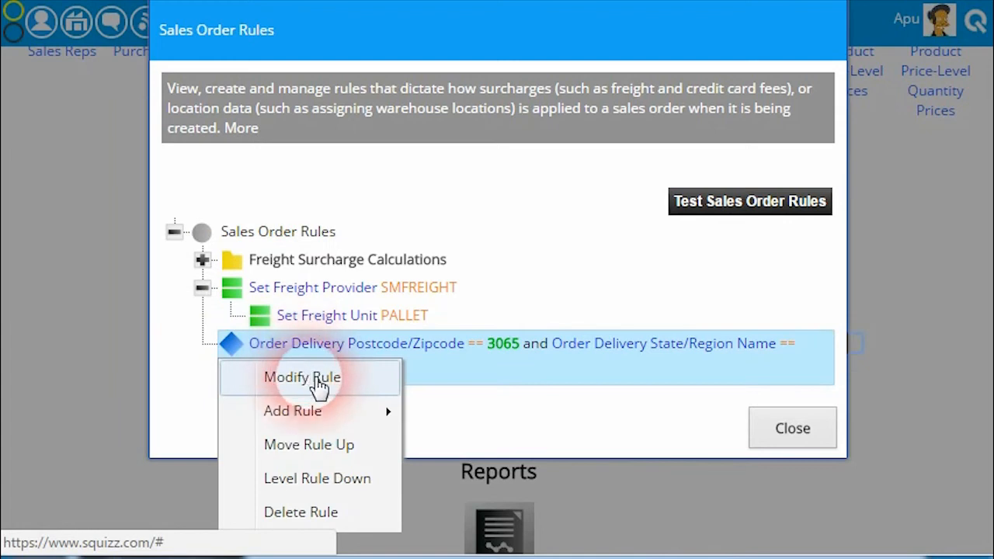
pyautogui.moveTo(340, 410)
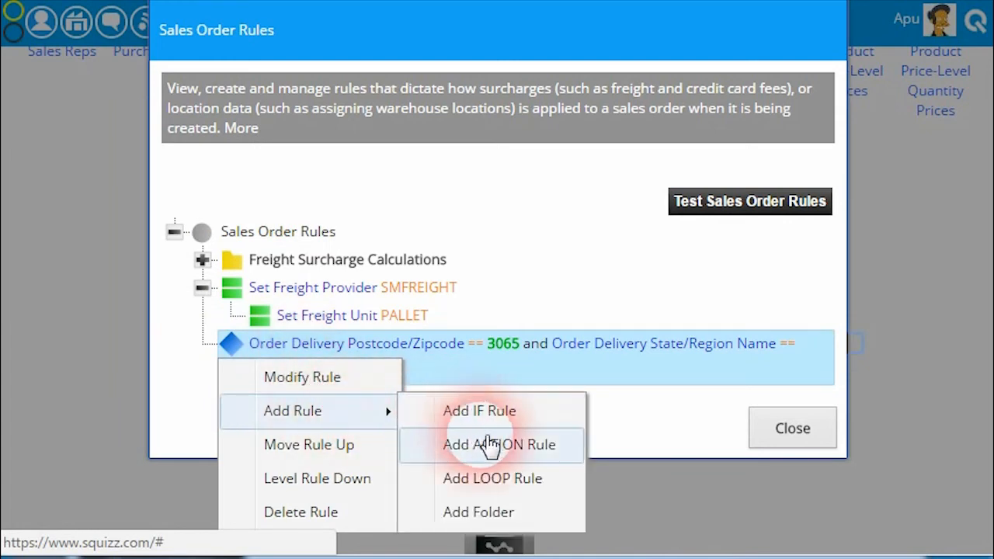
pyautogui.click(539, 454)
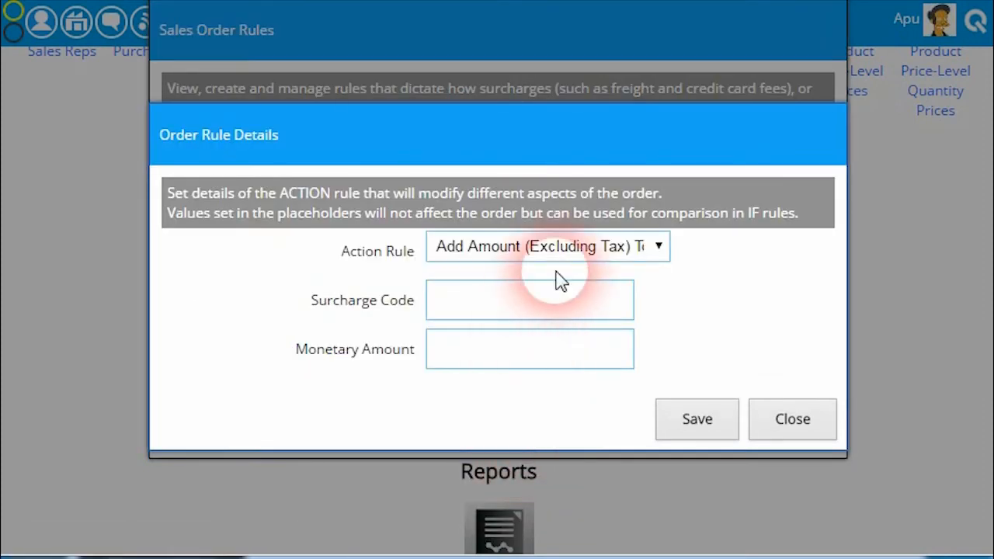
pyautogui.click(633, 247)
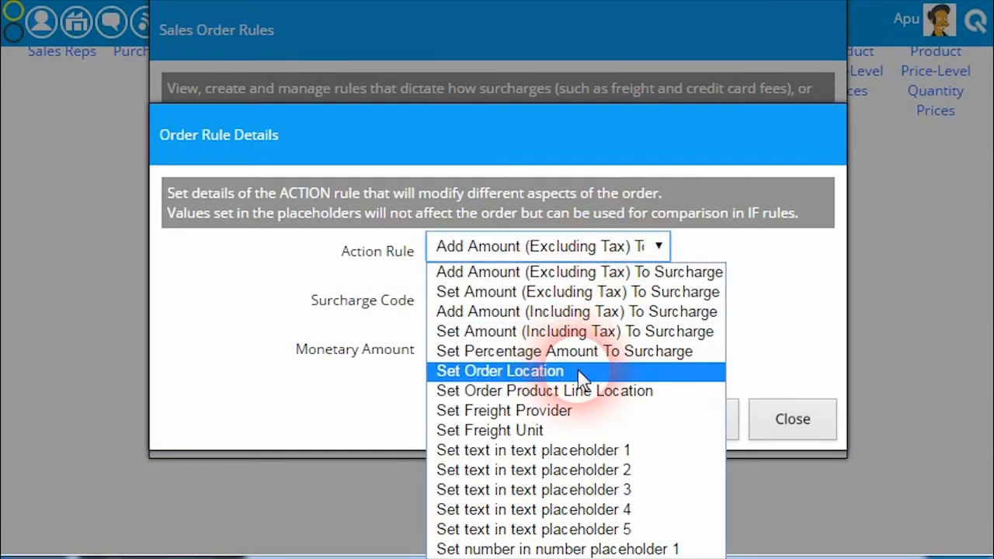
pyautogui.click(552, 432)
pyautogui.click(526, 308)
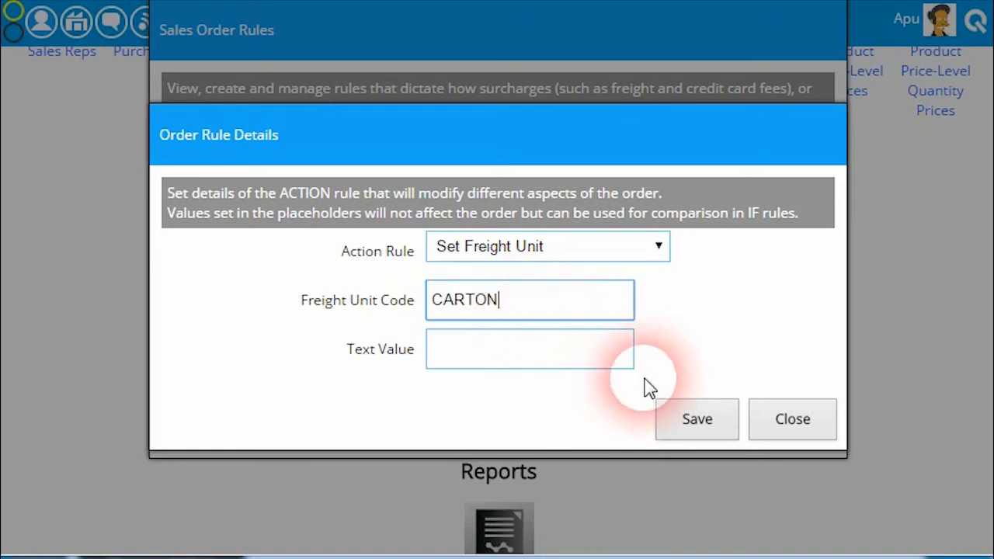
pyautogui.click(679, 421)
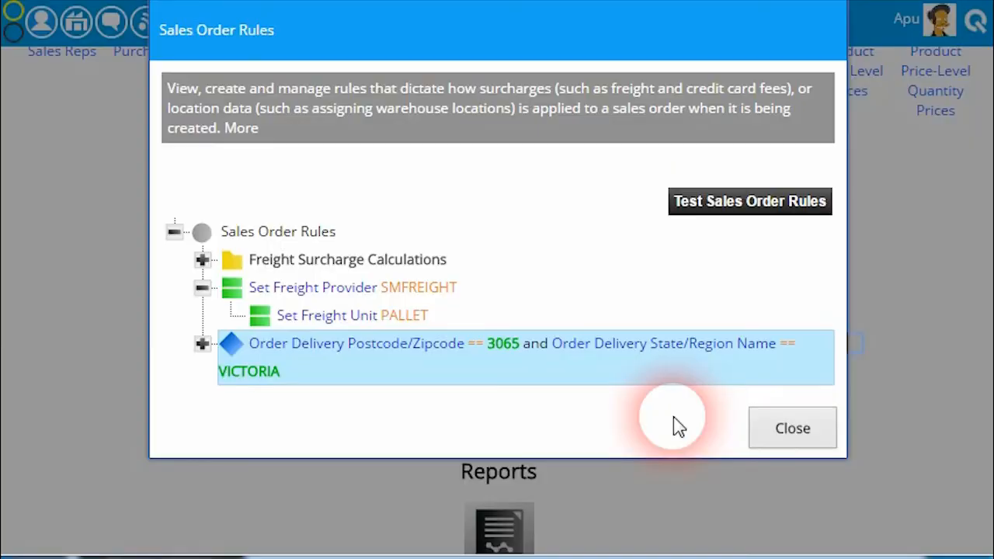
# Expand the postcode and state IF rule and the Freight Surcharge Calculations folder to examine their nested rules
pyautogui.click(202, 344)
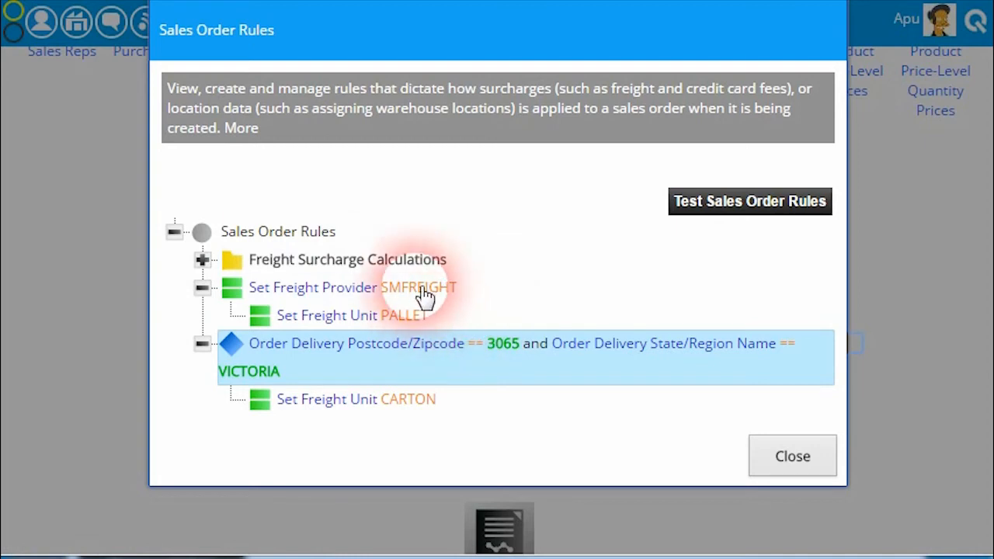
pyautogui.click(203, 263)
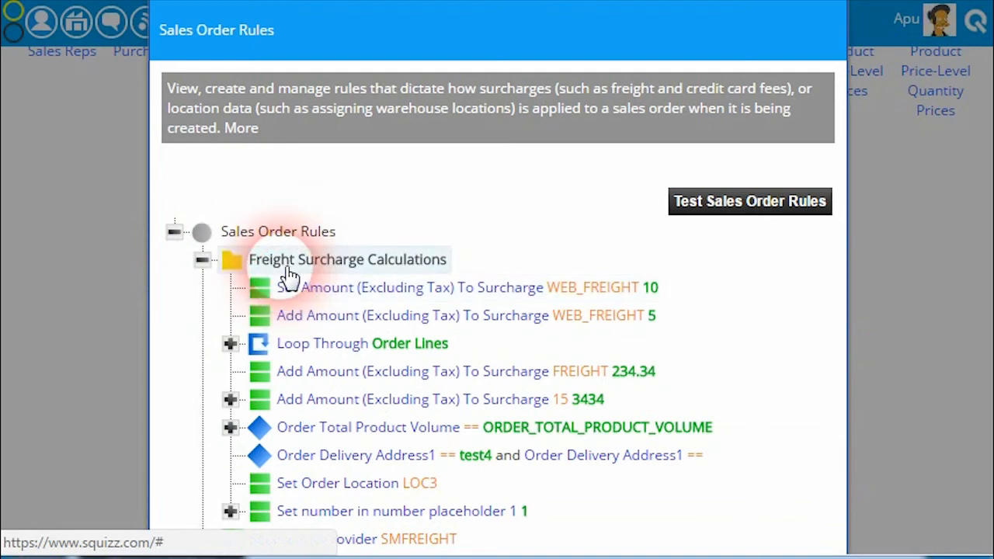
# Examine the rules nested under the number placeholder and Order Total Product Volume rules, then collapse Freight Surcharge Calculations and close Sales Order Rules
pyautogui.scroll(-2, 299, 264)
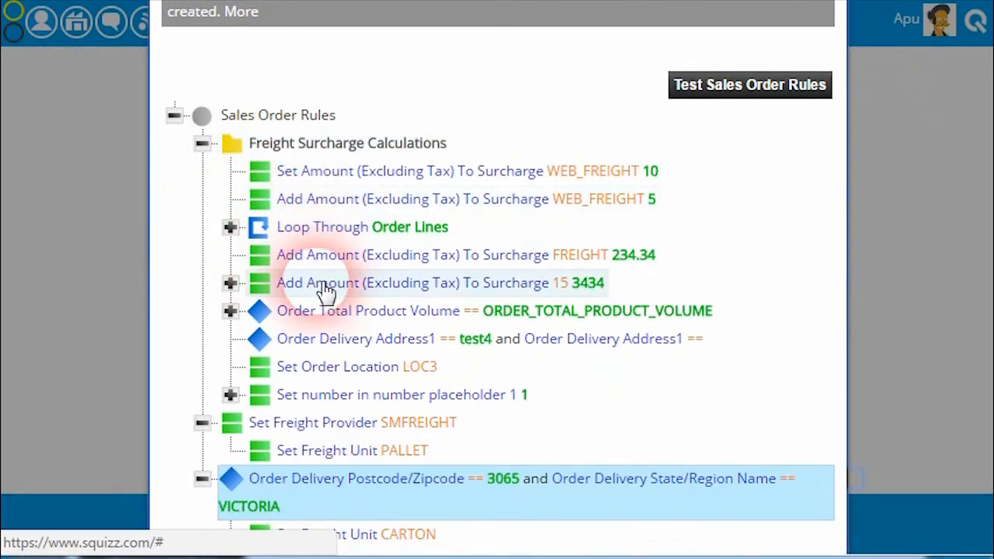
pyautogui.click(231, 396)
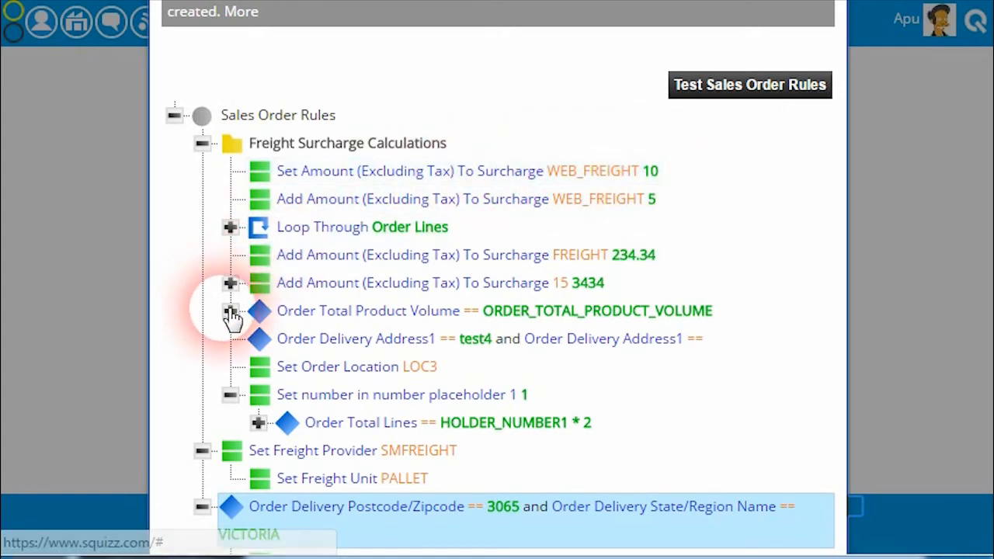
pyautogui.click(252, 326)
pyautogui.click(384, 326)
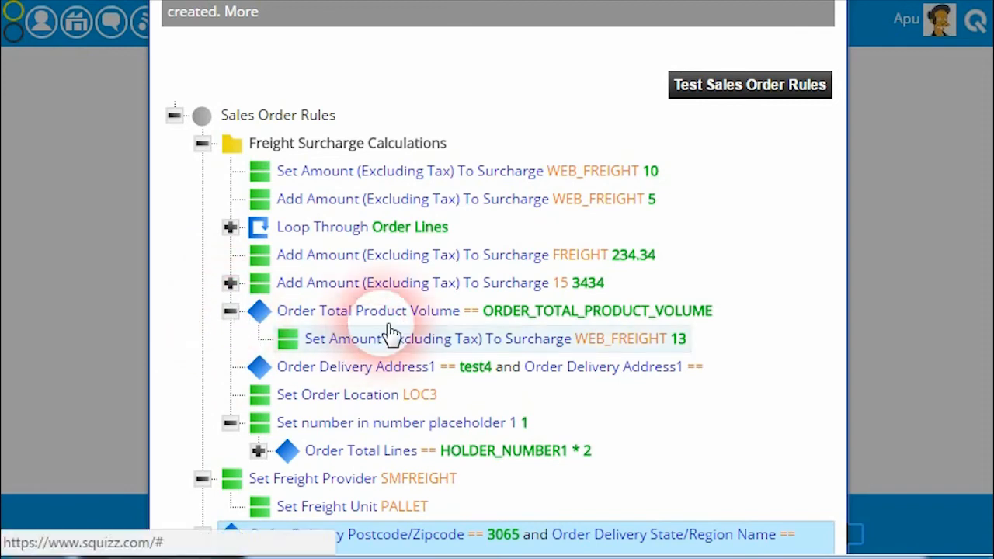
pyautogui.click(462, 317)
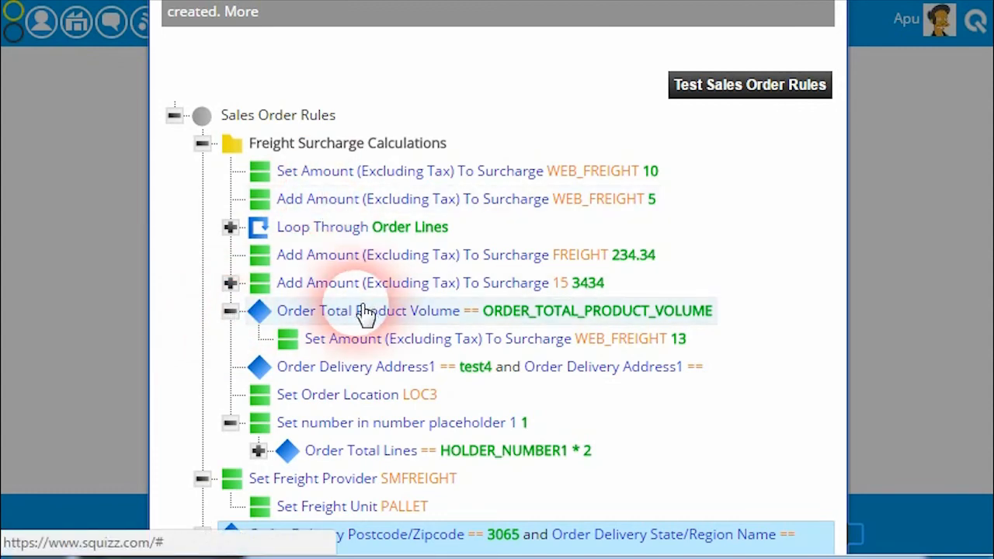
pyautogui.click(230, 311)
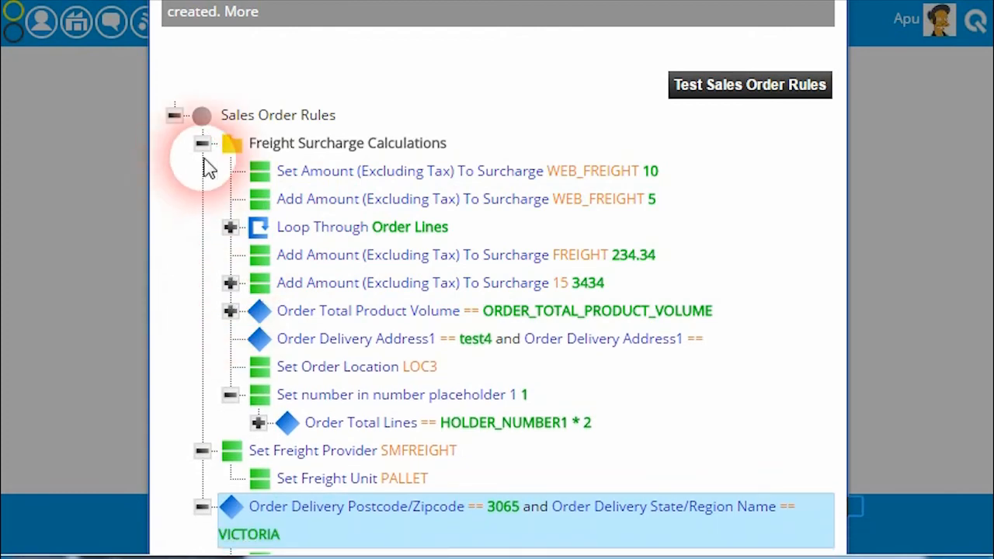
pyautogui.click(202, 144)
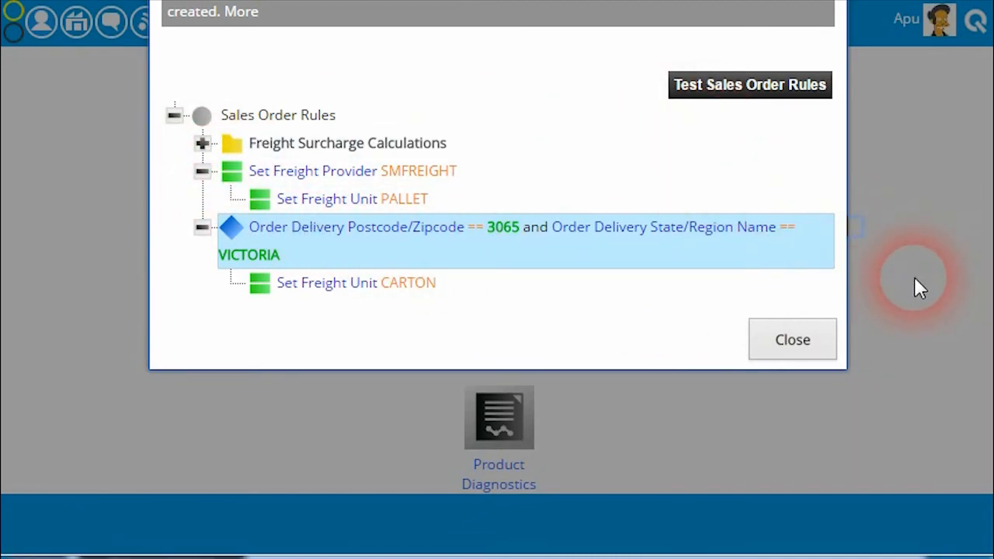
pyautogui.click(808, 337)
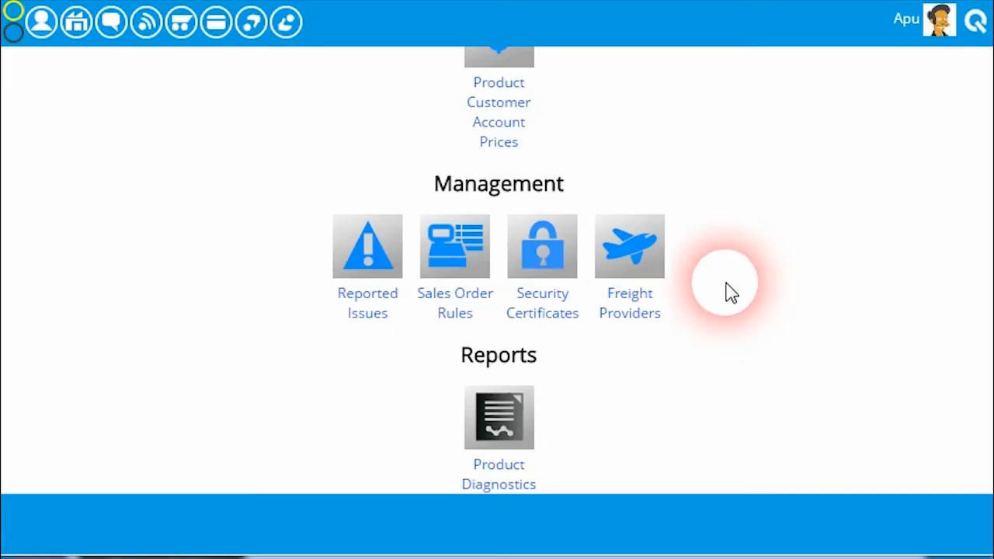
# Copy the sales order code from the newest order in the sales order notifications, and close the order and the notifications
pyautogui.scroll(15, 727, 289)
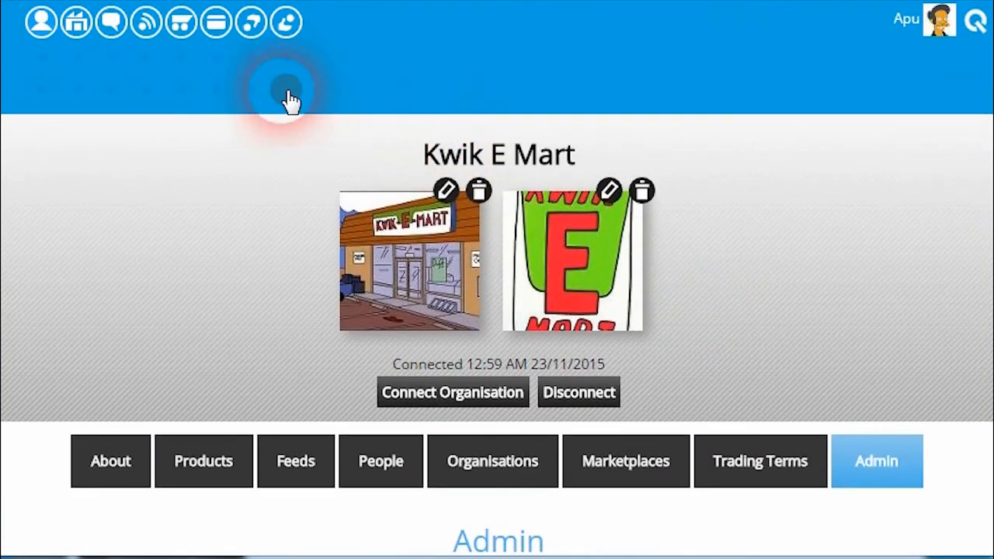
pyautogui.click(286, 89)
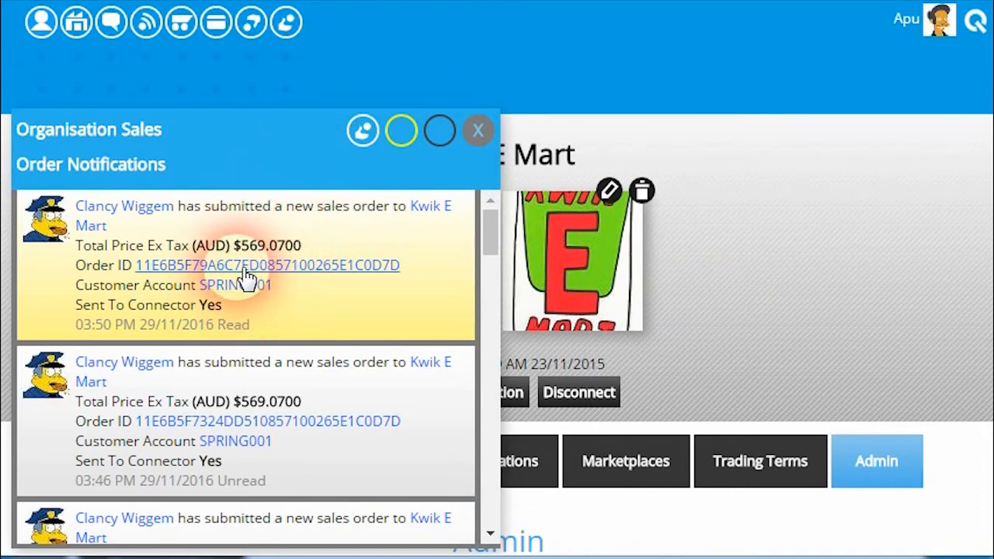
pyautogui.click(247, 272)
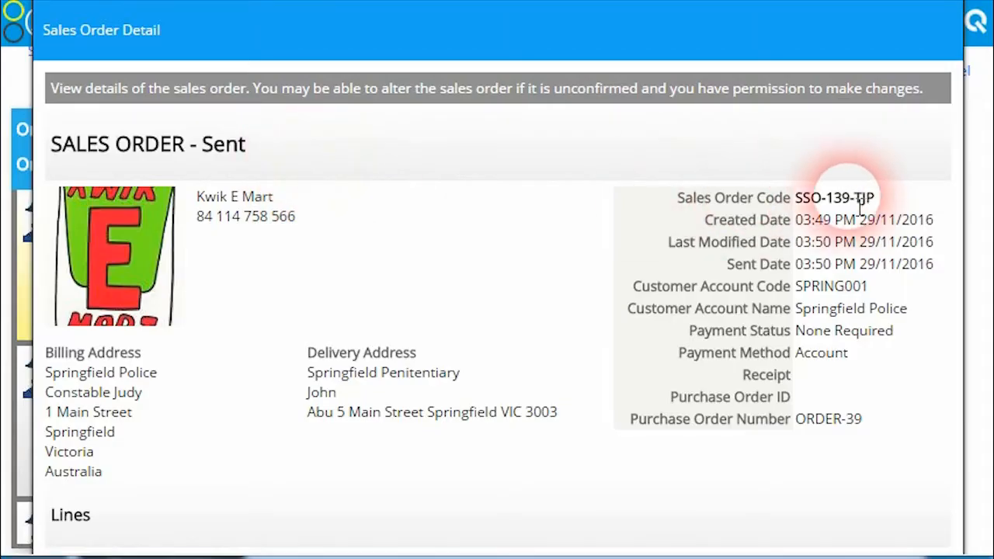
pyautogui.moveTo(883, 204); pyautogui.dragTo(812, 204)
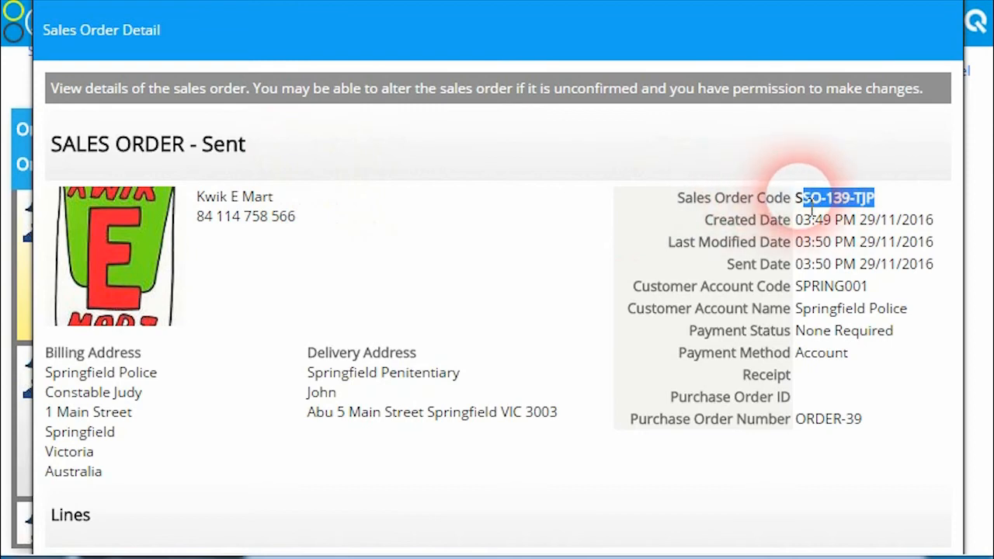
pyautogui.scroll(-10, 899, 233)
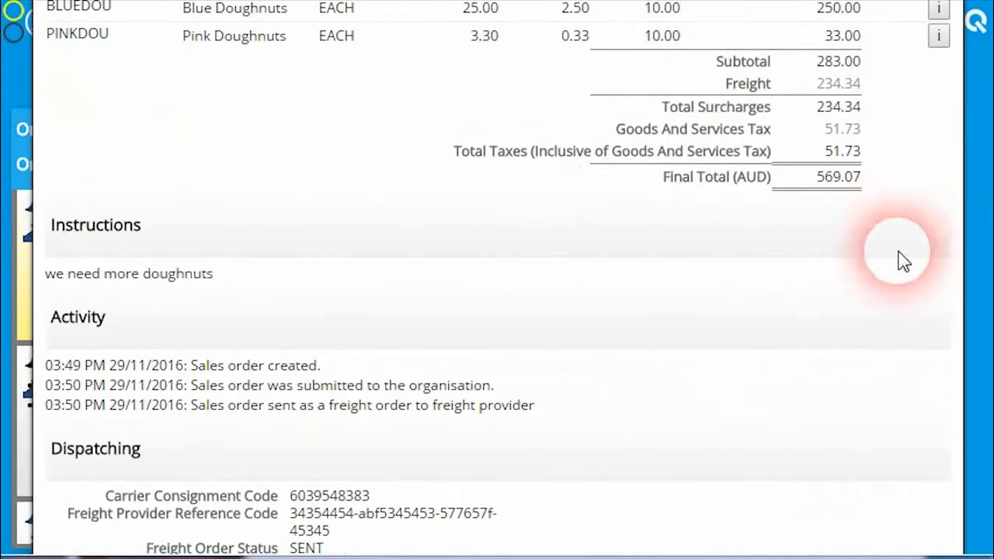
pyautogui.click(907, 531)
pyautogui.scroll(5, 805, 251)
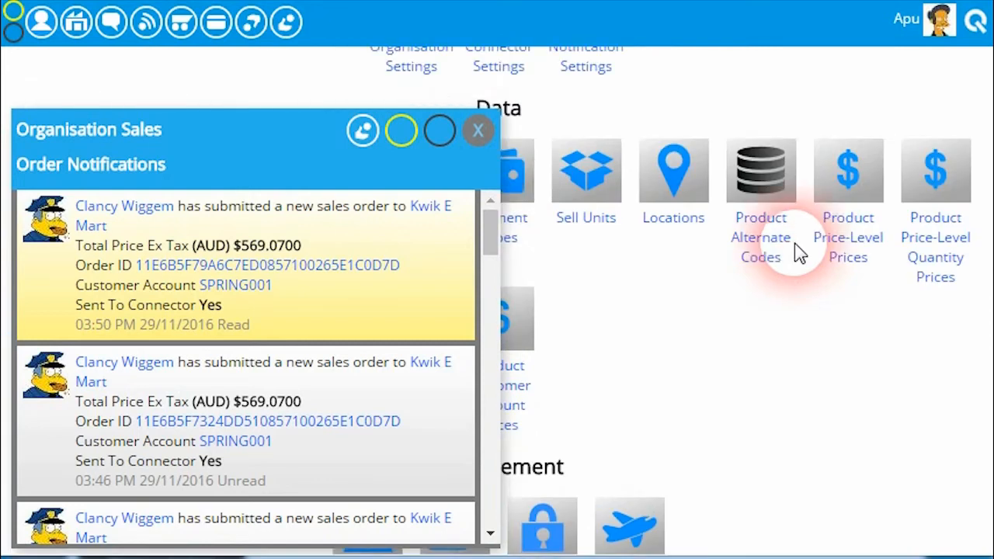
pyautogui.click(483, 130)
# Reopen Sales Order Rules and run a rules test using the copied sales order code
pyautogui.scroll(-3, 543, 311)
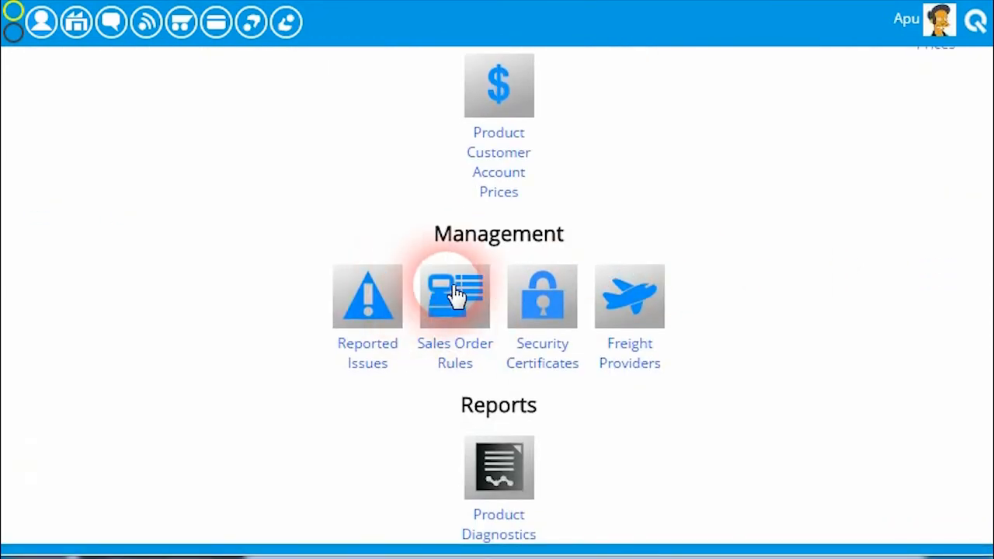
pyautogui.click(464, 296)
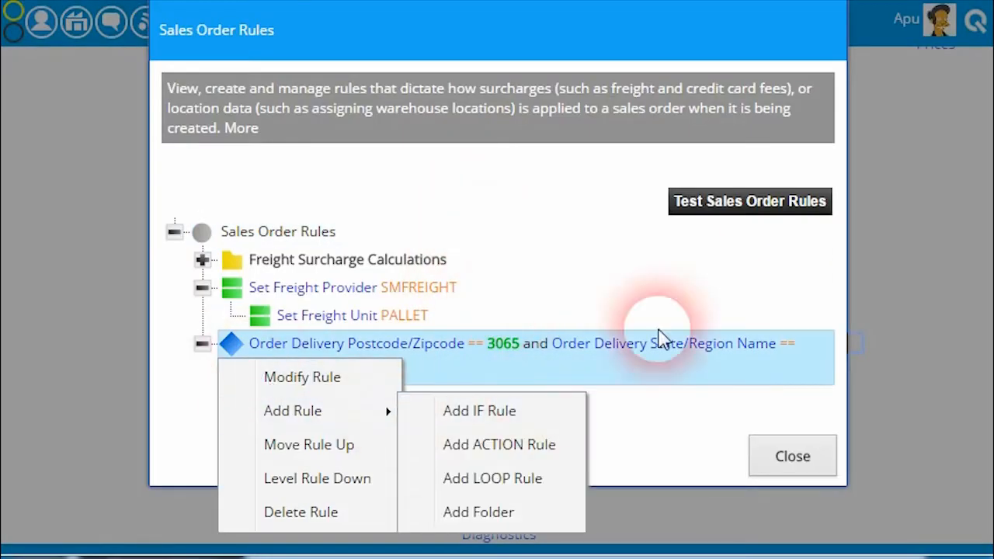
pyautogui.click(724, 217)
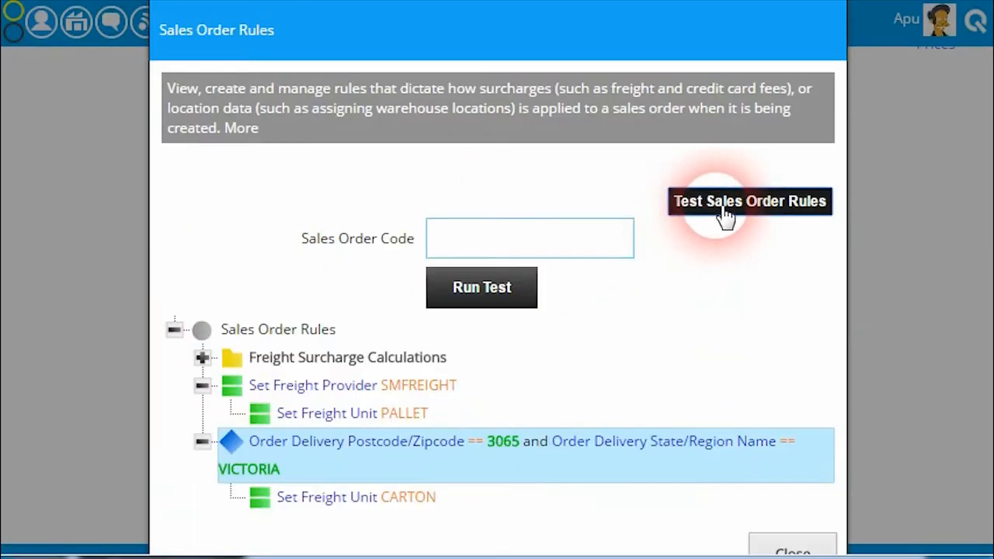
pyautogui.click(488, 287)
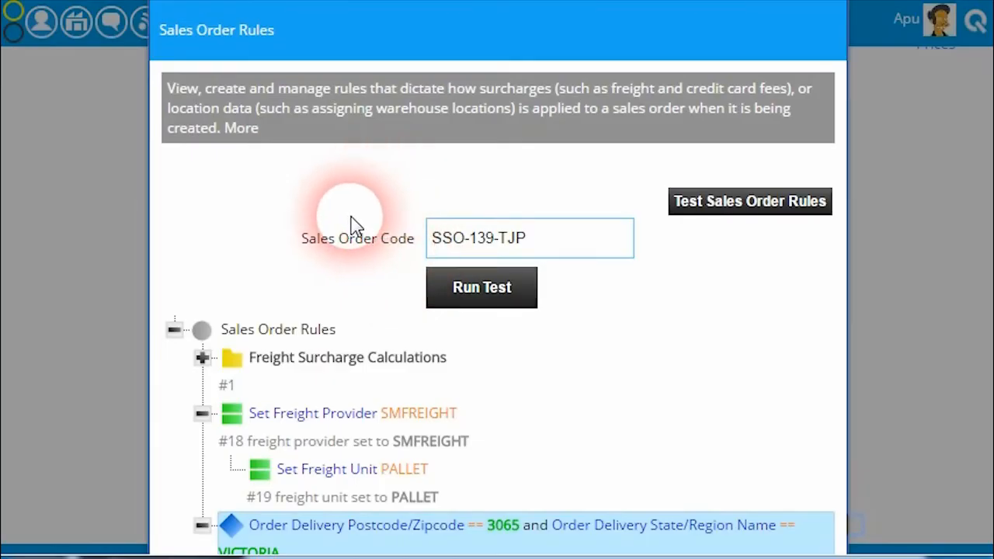
# Examine the test outcome beside each top-level rule and the resulting surcharges, freight provider and freight unit under Testing Results
pyautogui.scroll(-3, 351, 226)
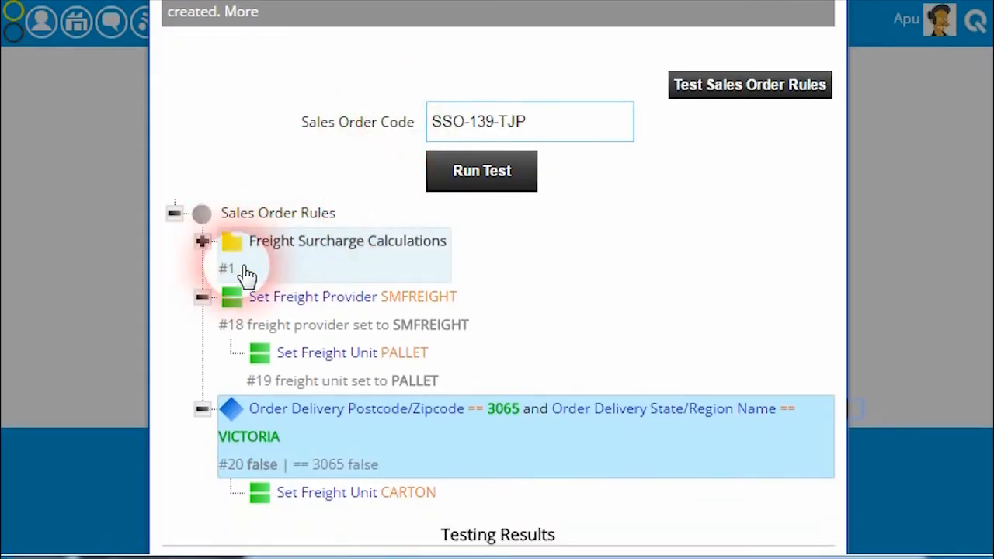
pyautogui.scroll(-3, 195, 288)
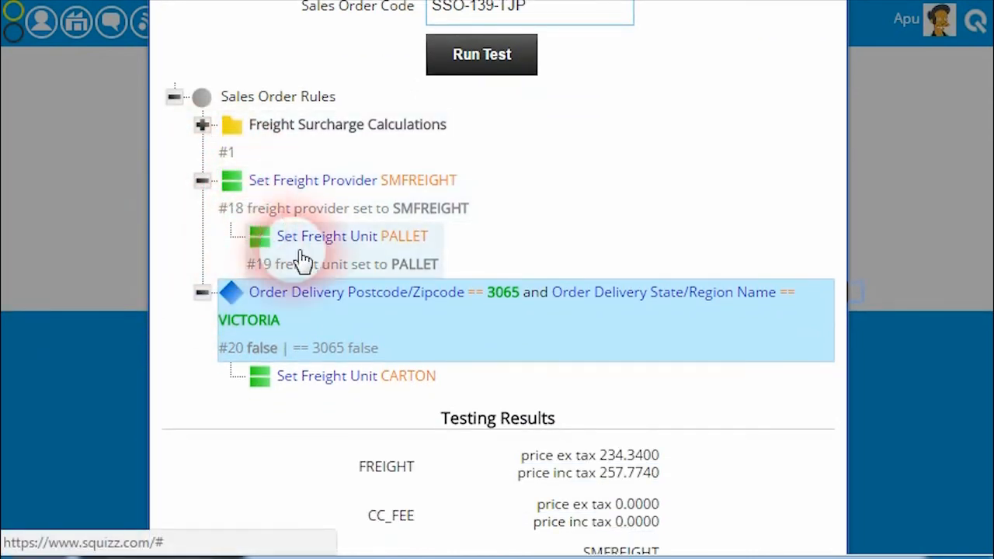
pyautogui.scroll(-3, 415, 304)
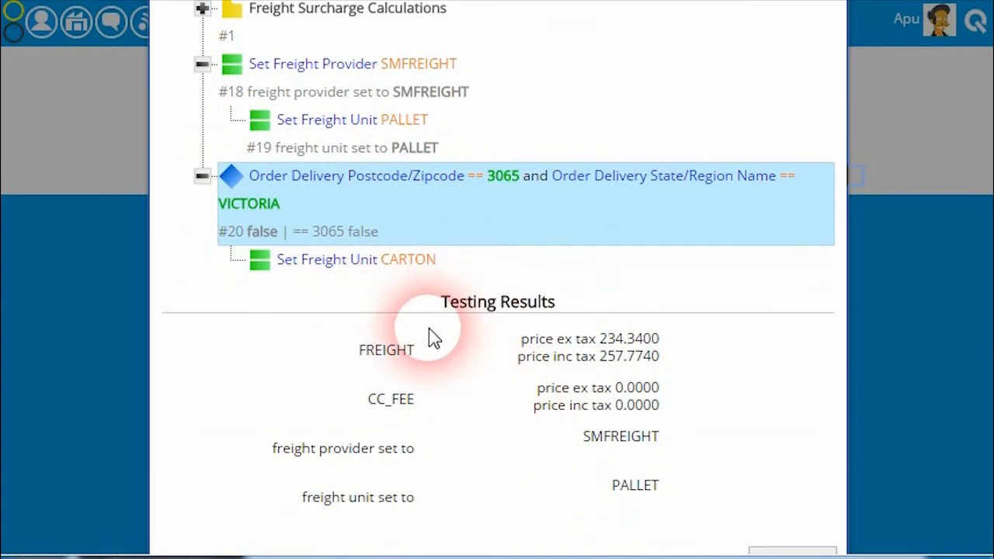
pyautogui.scroll(3, 349, 226)
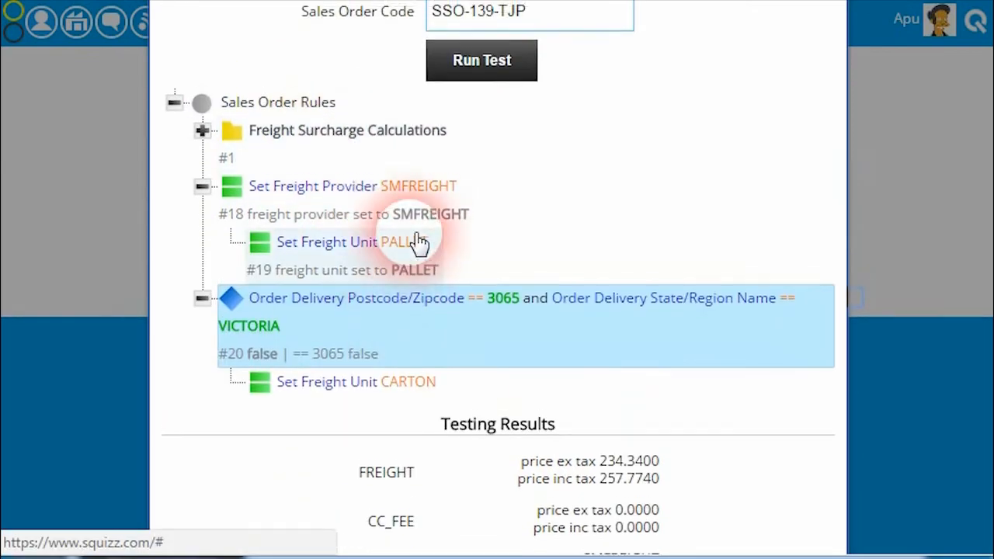
pyautogui.scroll(3, 452, 178)
pyautogui.scroll(-5, 417, 337)
pyautogui.scroll(3, 473, 355)
pyautogui.scroll(-3, 451, 391)
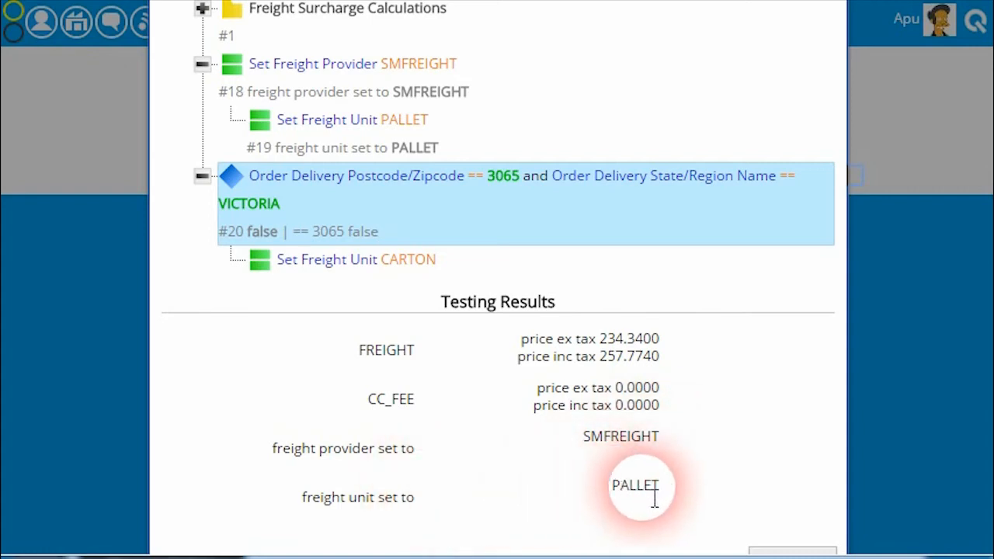
pyautogui.scroll(3, 603, 462)
pyautogui.scroll(-3, 609, 381)
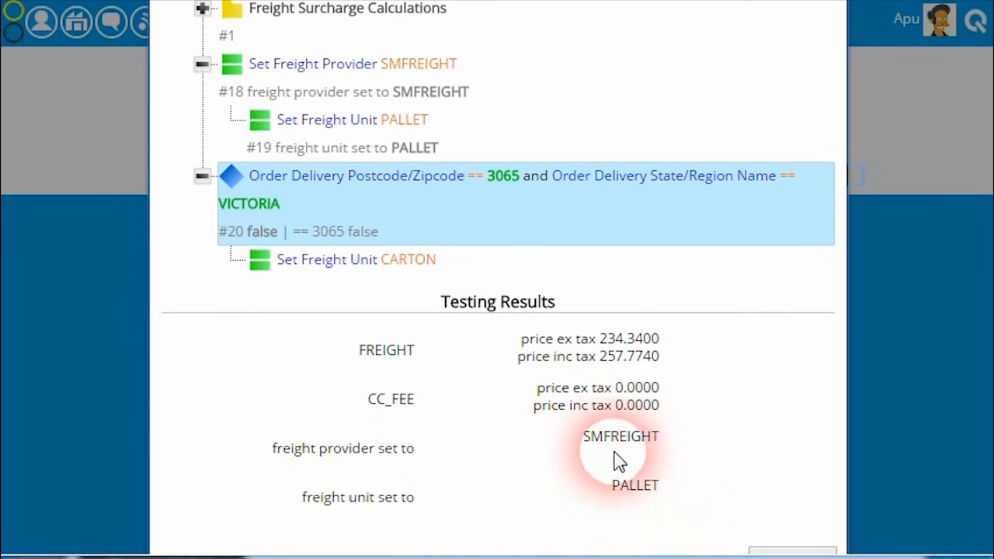
pyautogui.scroll(1, 632, 471)
pyautogui.scroll(3, 492, 318)
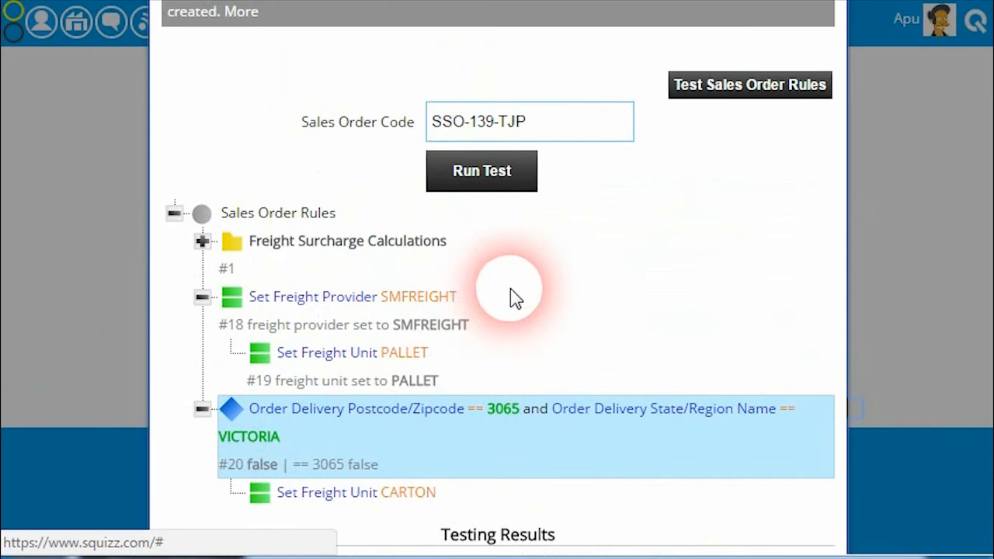
pyautogui.scroll(2, 365, 209)
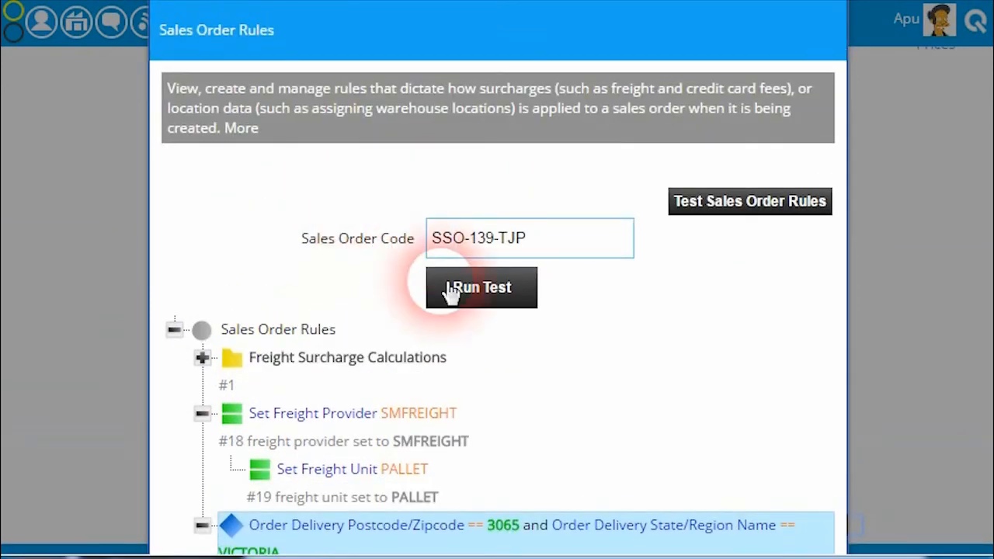
# Expand Freight Surcharge Calculations and its Order Lines loop to examine the test outcome of each nested rule
pyautogui.scroll(-4, 656, 361)
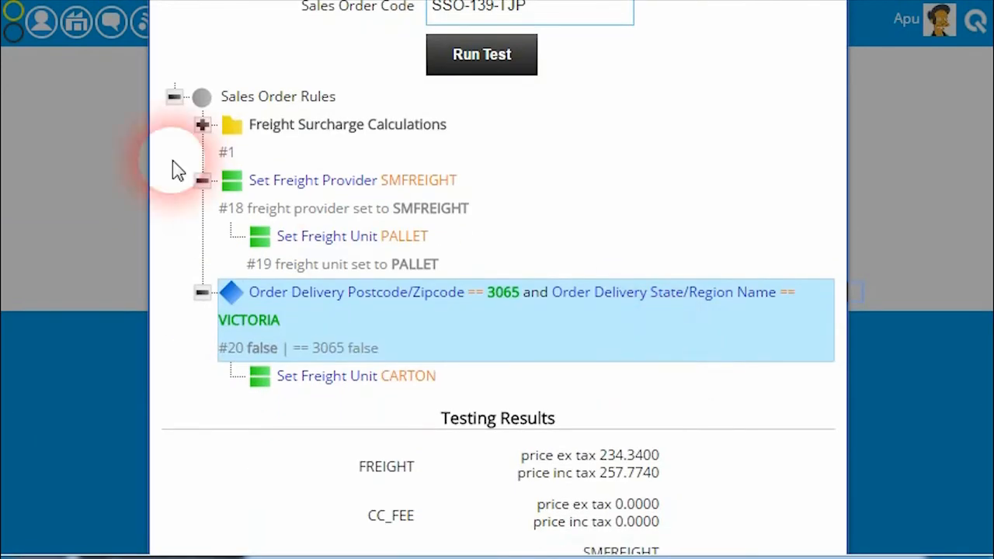
pyautogui.click(202, 125)
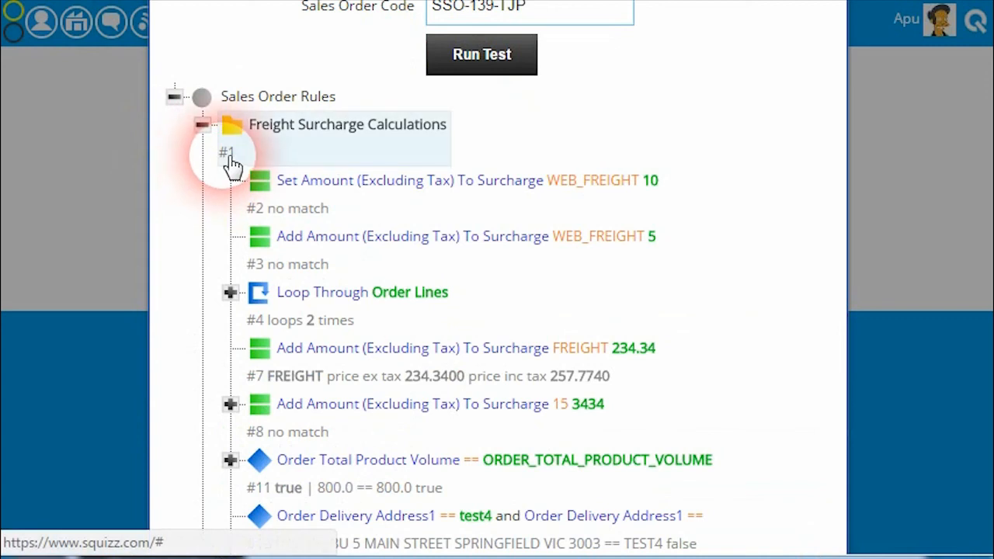
pyautogui.scroll(-2, 233, 194)
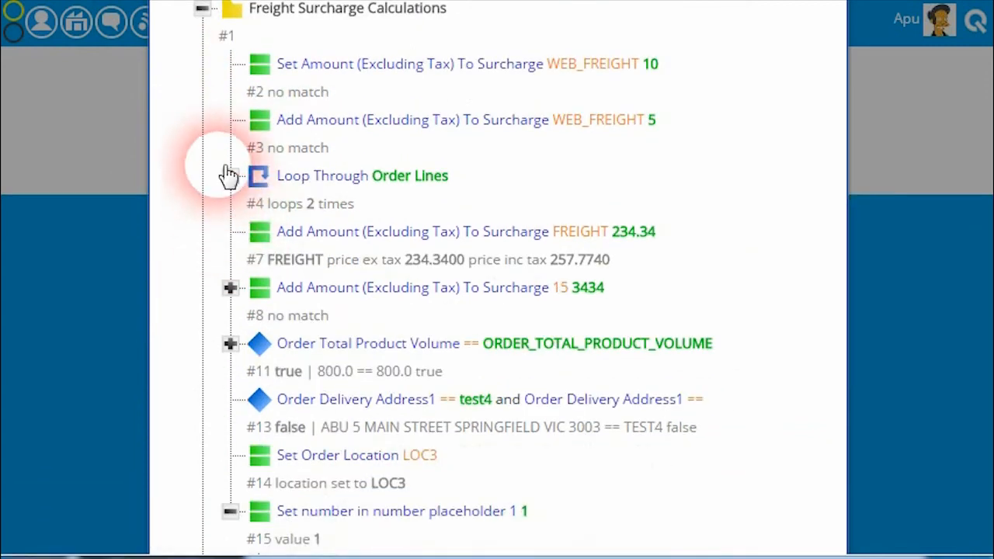
pyautogui.click(229, 176)
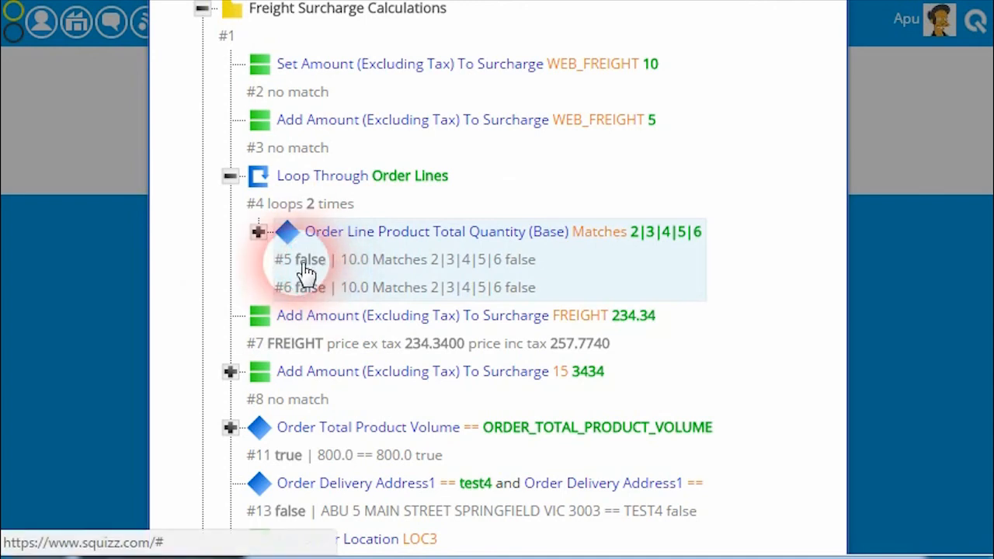
pyautogui.click(258, 231)
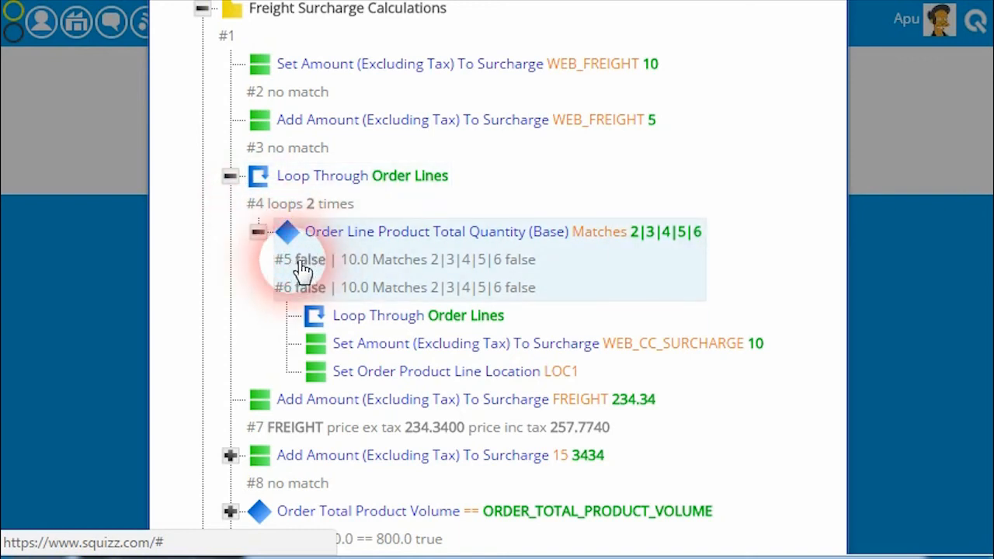
pyautogui.scroll(-2, 259, 304)
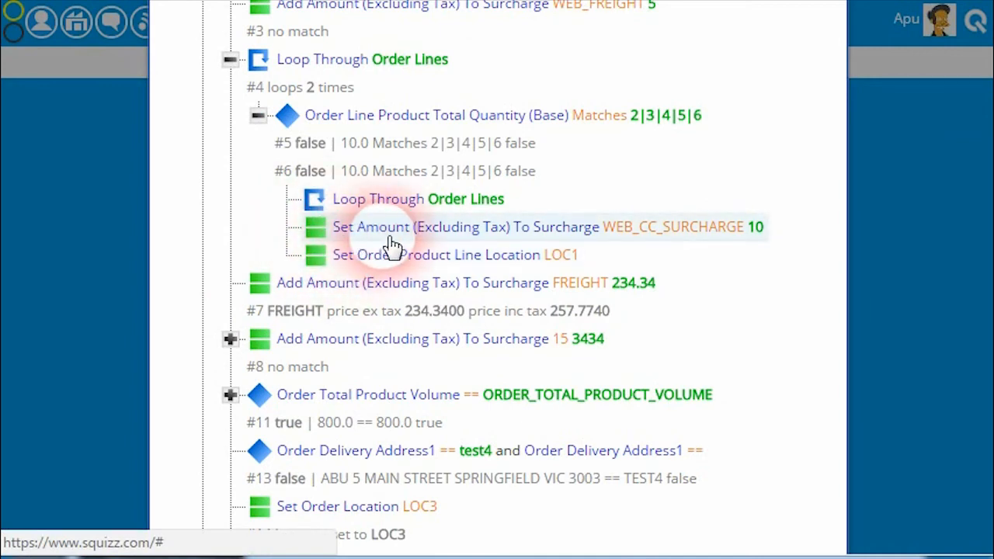
pyautogui.scroll(2, 365, 240)
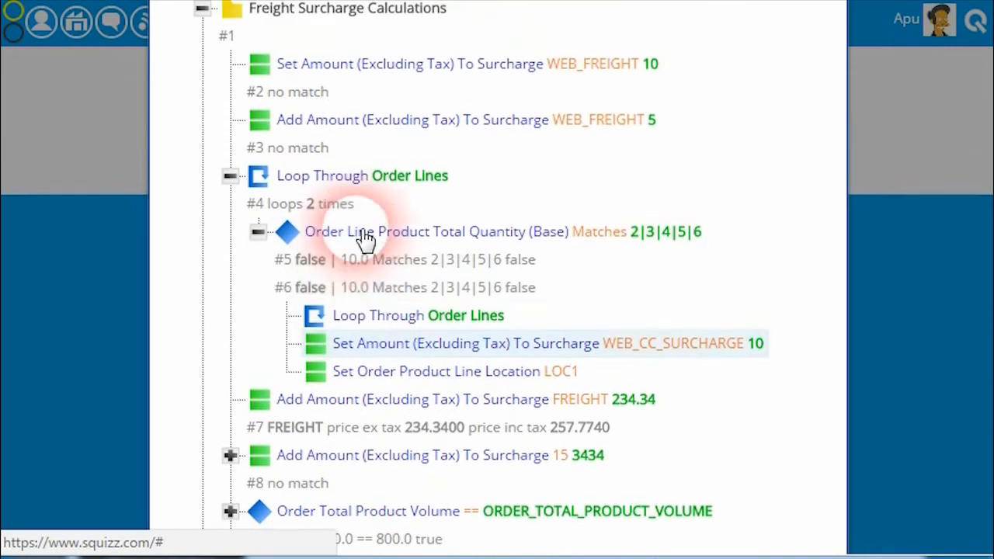
pyautogui.click(259, 232)
pyautogui.scroll(-2, 260, 346)
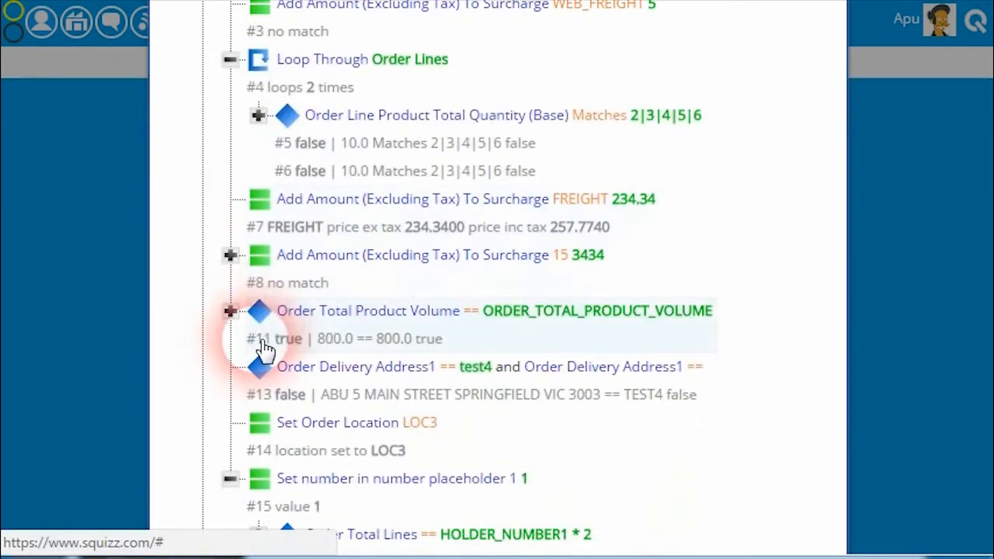
pyautogui.scroll(-2, 267, 334)
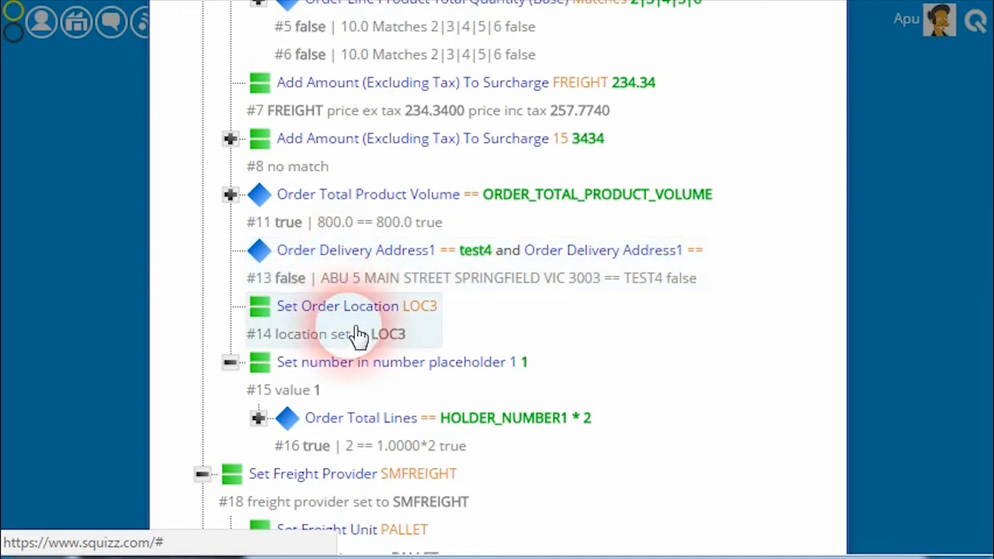
pyautogui.scroll(-3, 359, 335)
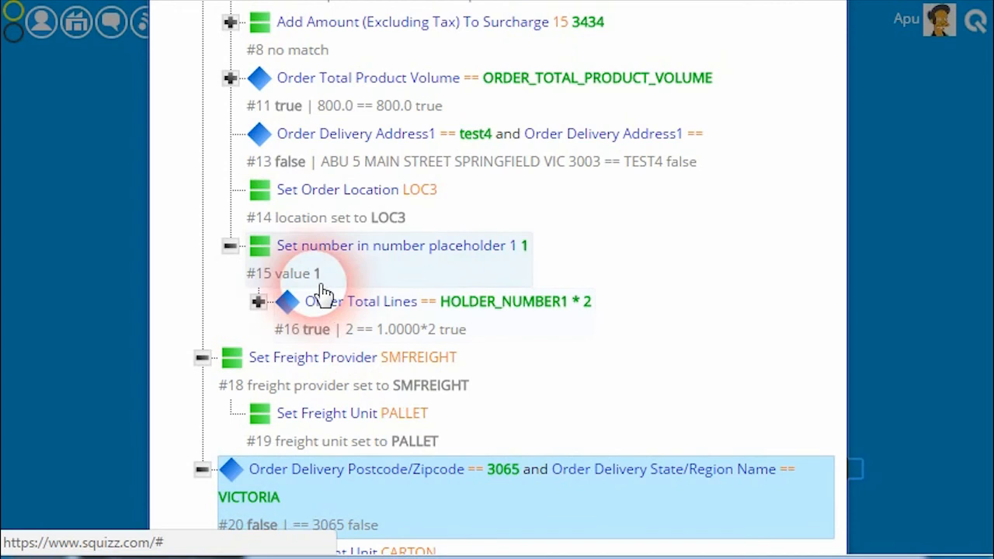
# Review the outcomes of the freight provider, freight unit and delivery postcode rules with the Testing Results, and close the order rules
pyautogui.scroll(-5, 233, 334)
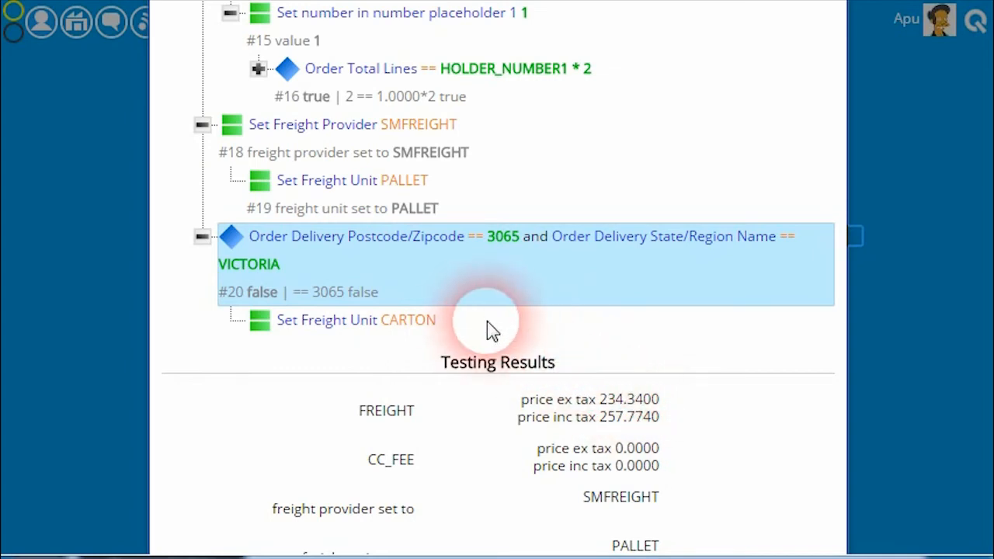
pyautogui.scroll(2, 264, 342)
pyautogui.scroll(2, 264, 342)
pyautogui.scroll(-3, 373, 337)
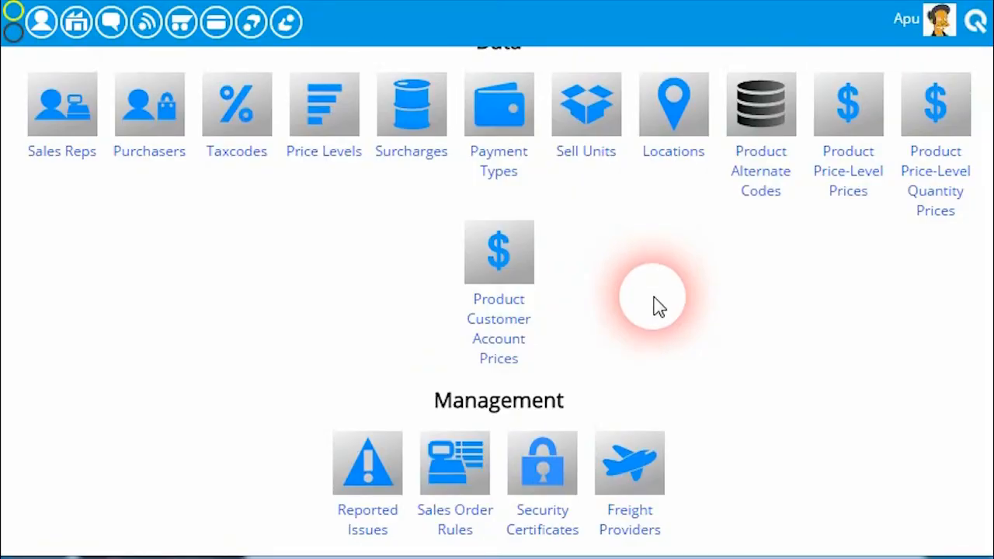
# Find Kwik E Mart in the list of organisations and open its sales orders
pyautogui.scroll(10, 653, 307)
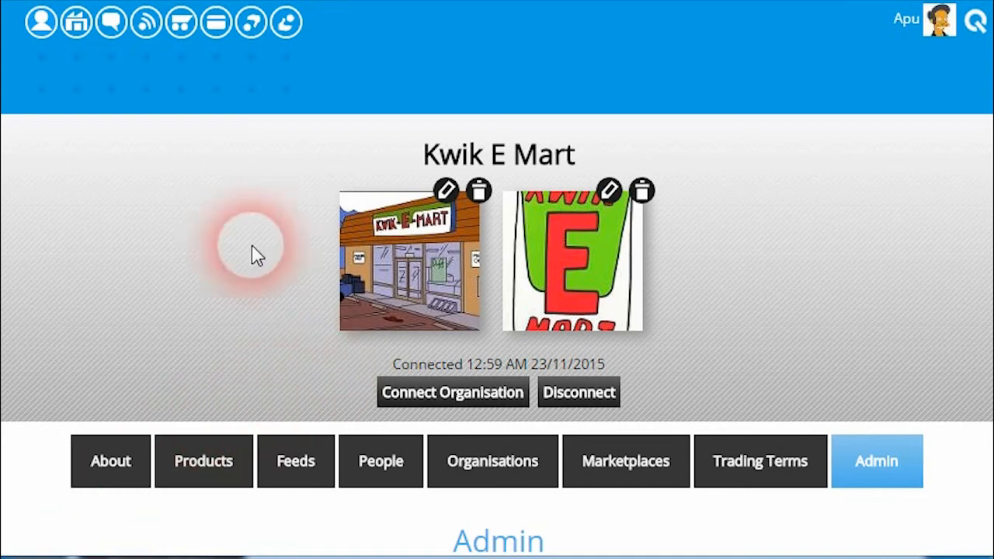
pyautogui.click(77, 24)
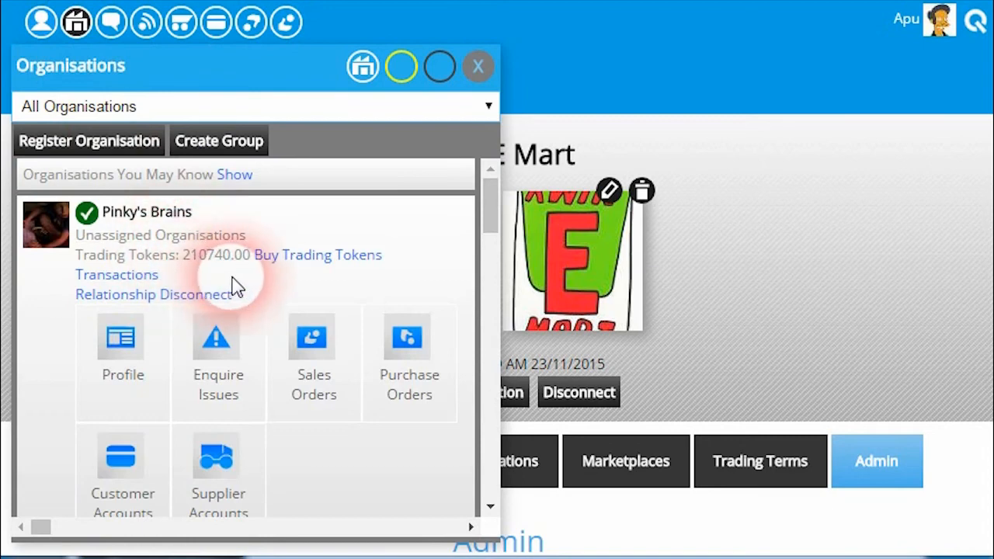
pyautogui.scroll(-10, 237, 288)
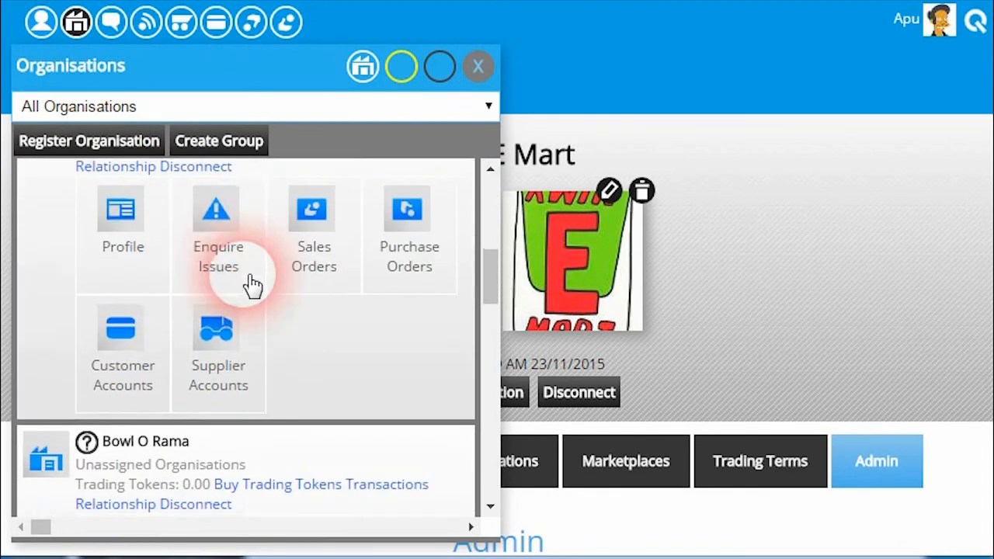
pyautogui.click(310, 241)
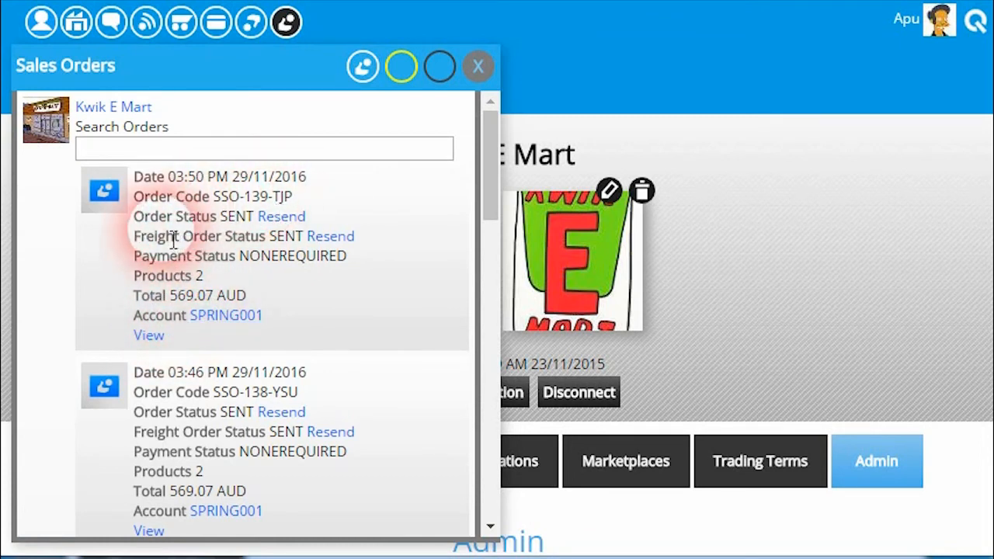
# Check the order status and freight order status of the newest Kwik E Mart sales order
pyautogui.moveTo(135, 237); pyautogui.dragTo(274, 249)
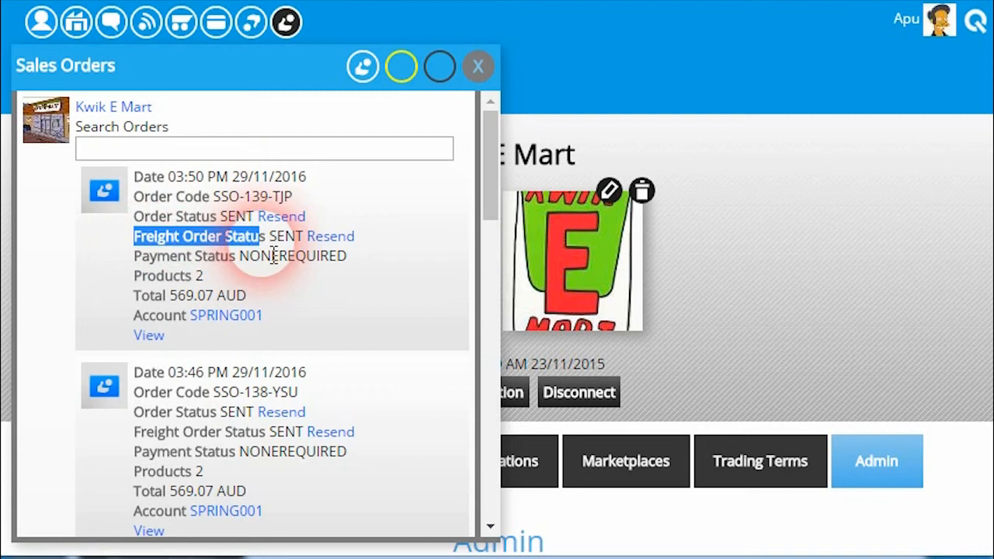
pyautogui.click(273, 256)
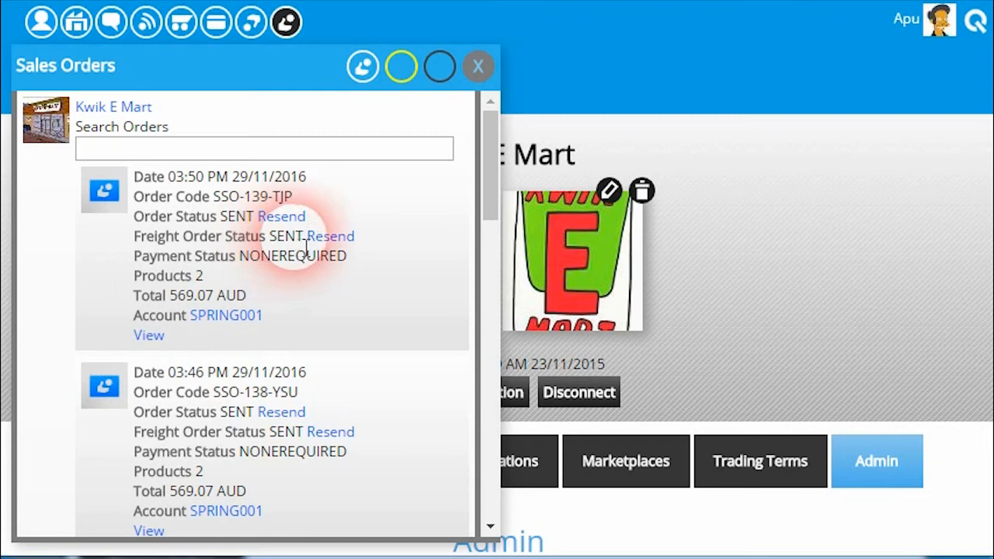
pyautogui.moveTo(174, 218); pyautogui.dragTo(196, 236)
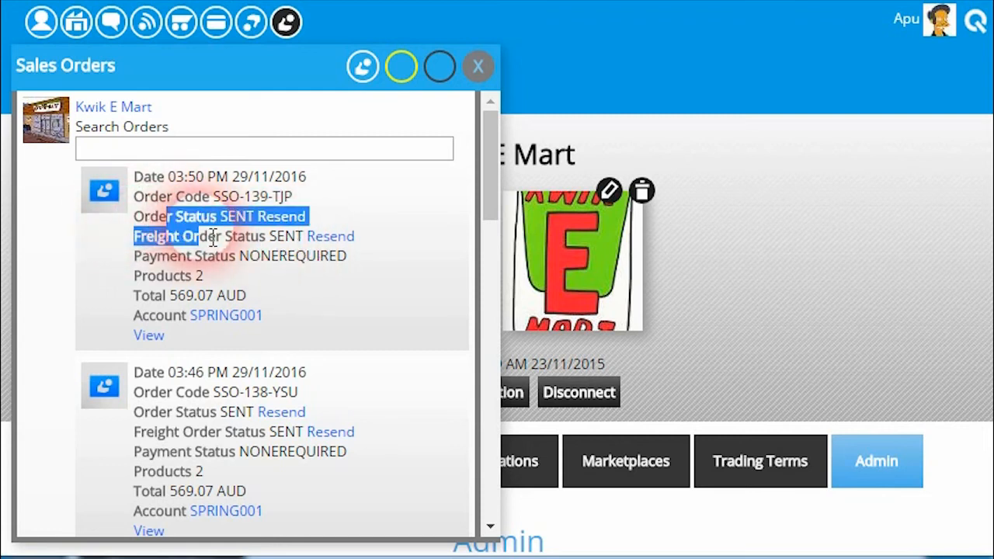
pyautogui.click(225, 245)
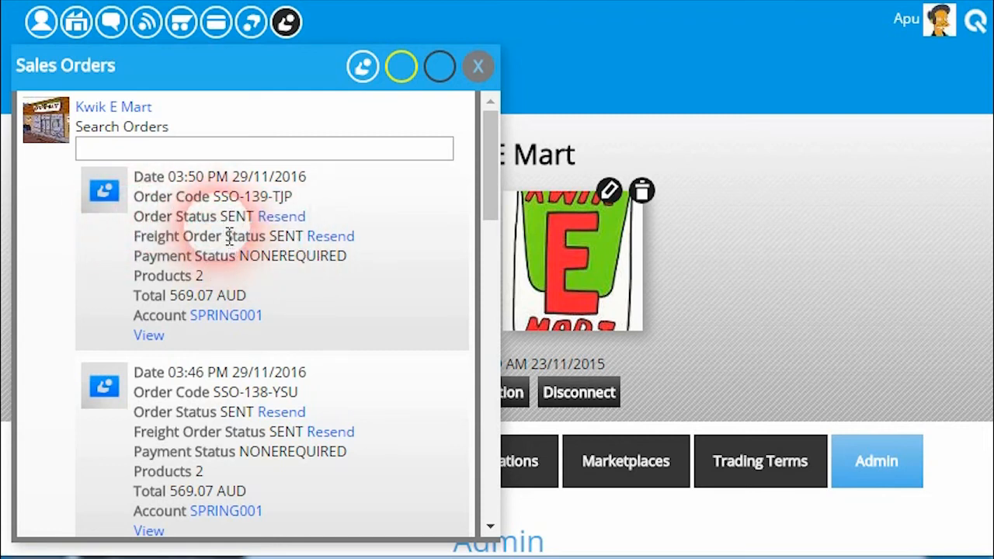
# View the newest sales order's full details and go to its Dispatching section
pyautogui.click(154, 341)
pyautogui.scroll(-8, 351, 228)
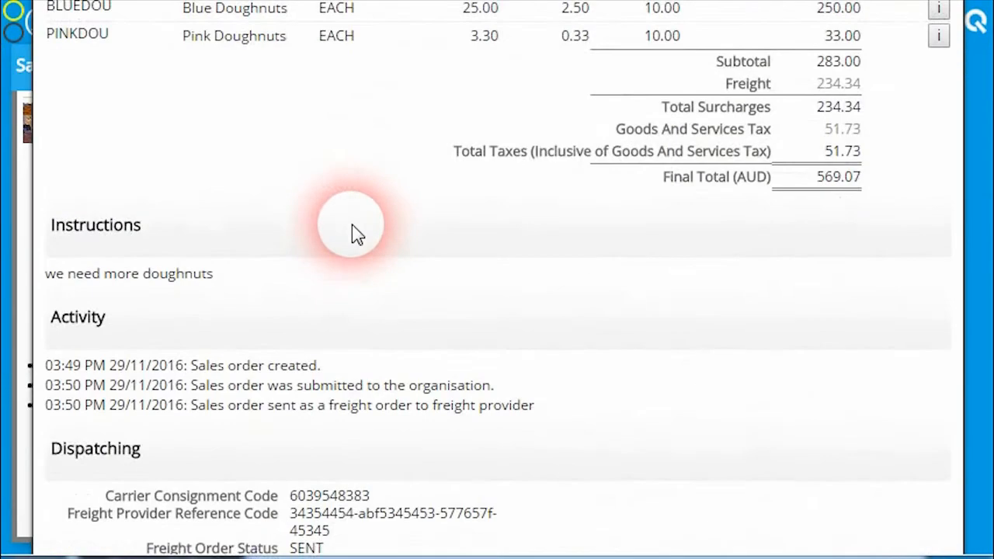
pyautogui.scroll(-3, 350, 229)
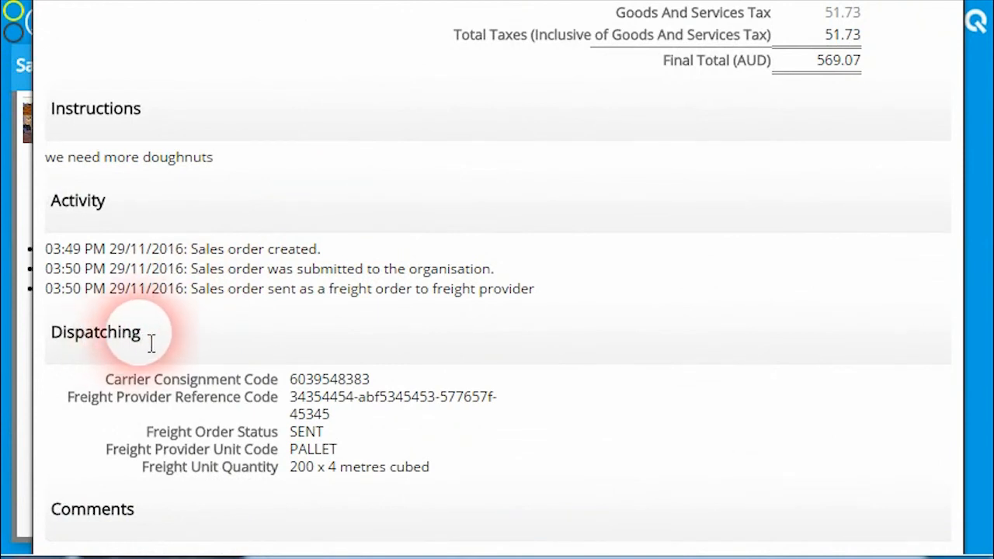
pyautogui.scroll(-3, 215, 334)
pyautogui.scroll(3, 217, 357)
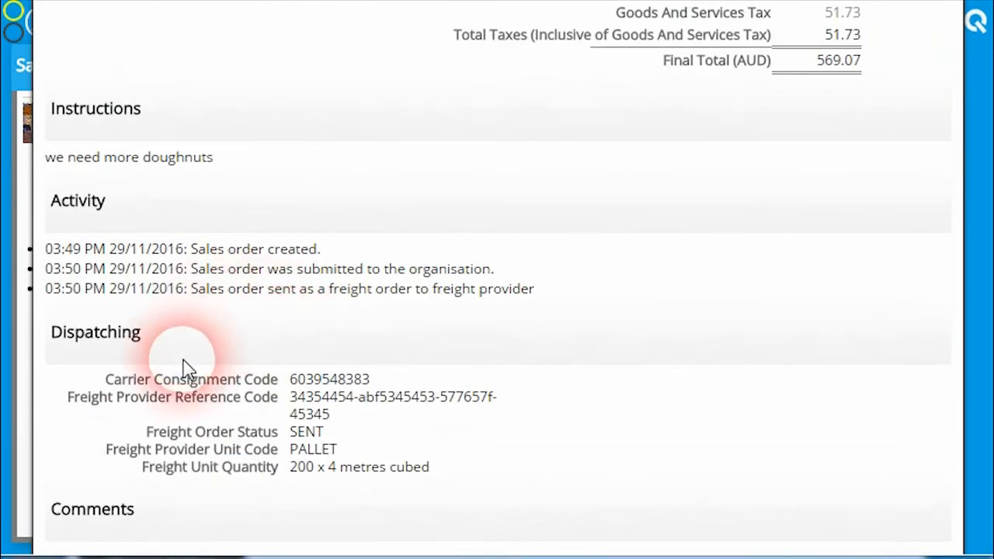
# Examine the carrier consignment code, freight provider reference, freight order status, provider unit code and unit quantity under Dispatching
pyautogui.moveTo(302, 387); pyautogui.dragTo(374, 386)
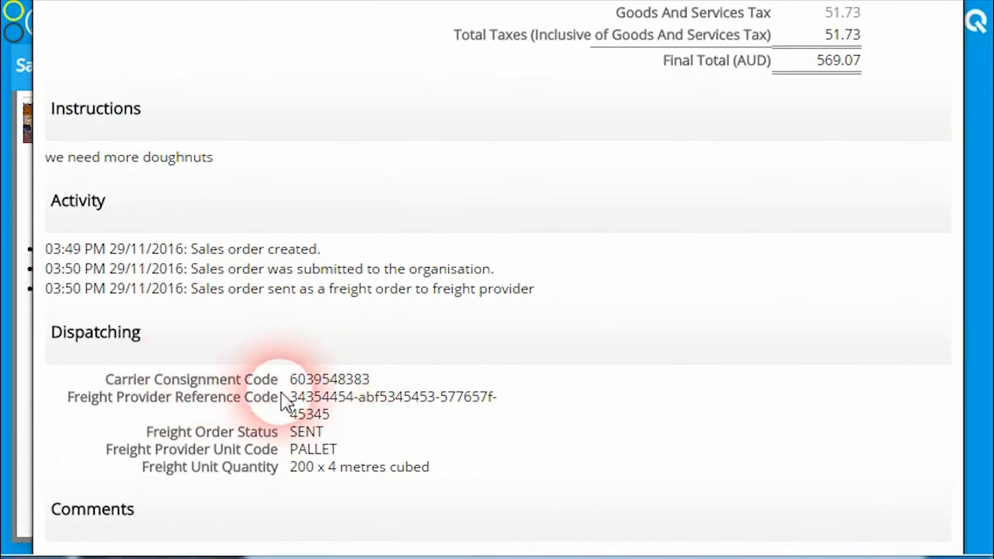
pyautogui.moveTo(340, 426); pyautogui.dragTo(319, 411)
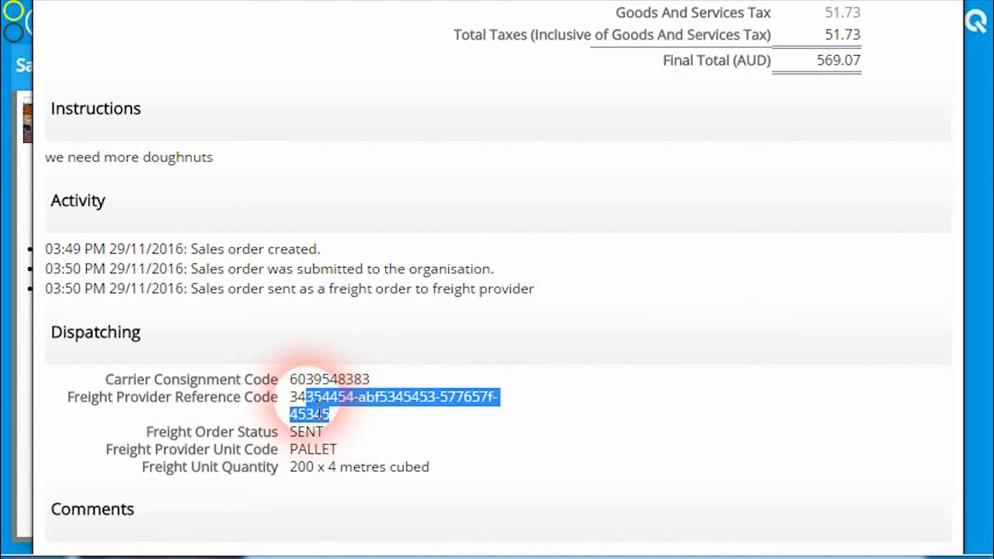
pyautogui.click(299, 391)
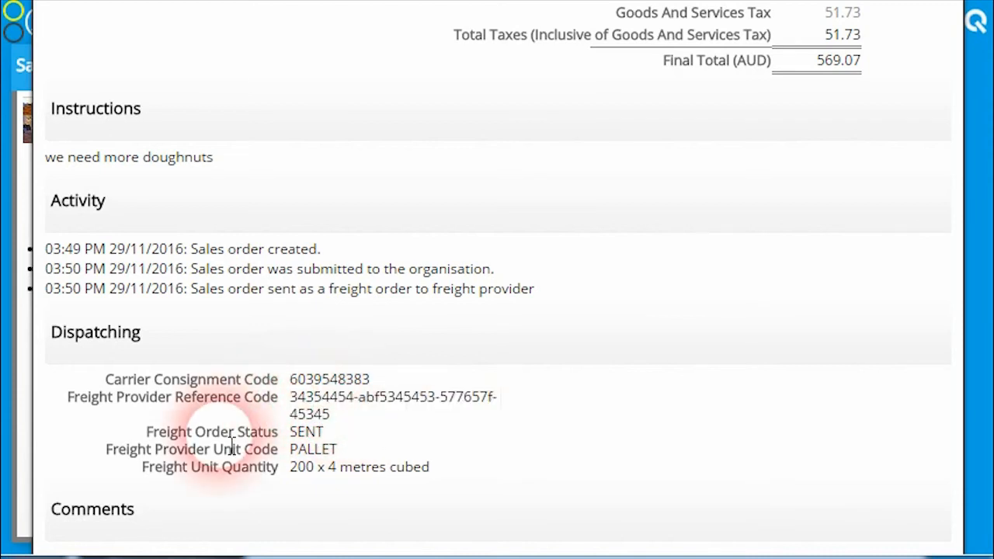
pyautogui.moveTo(284, 435); pyautogui.dragTo(332, 441)
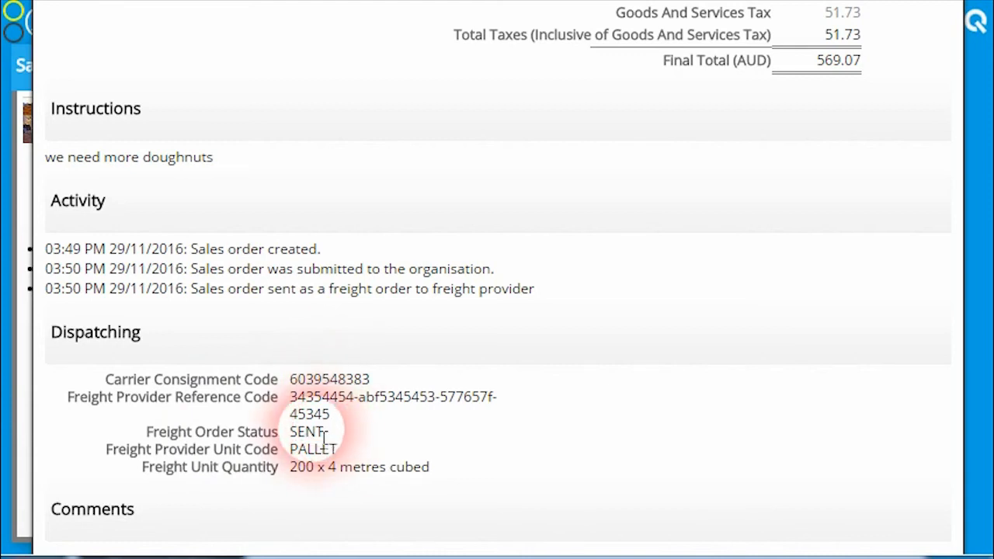
pyautogui.moveTo(291, 452); pyautogui.dragTo(343, 458)
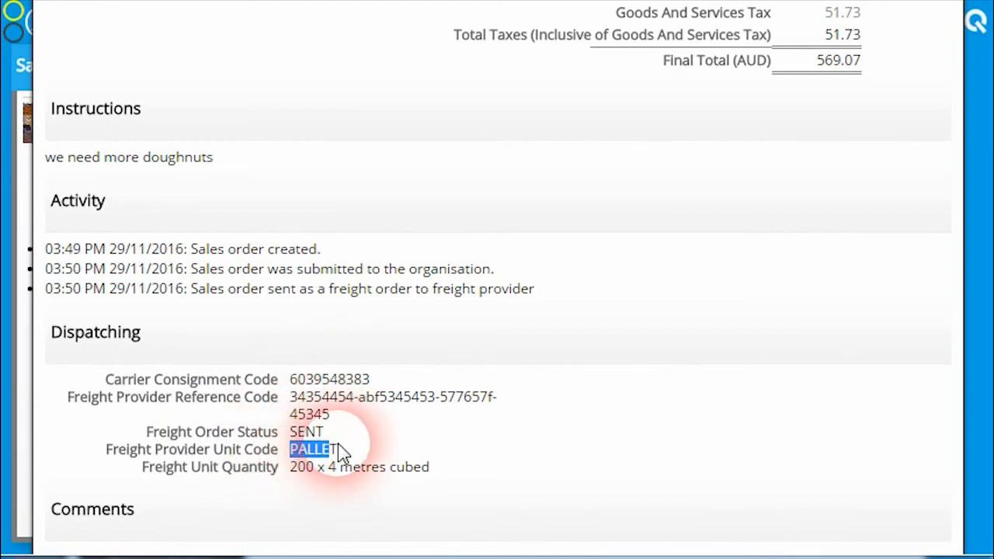
pyautogui.click(343, 453)
pyautogui.scroll(-3, 230, 400)
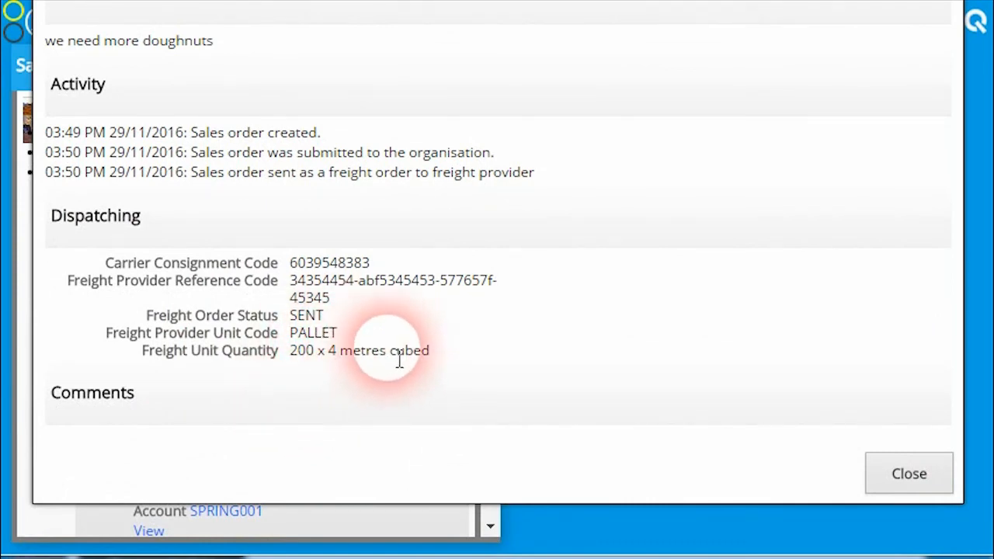
# Read the order's Activity entry about the freight order being sent to the freight provider, and close the order details
pyautogui.scroll(3, 415, 363)
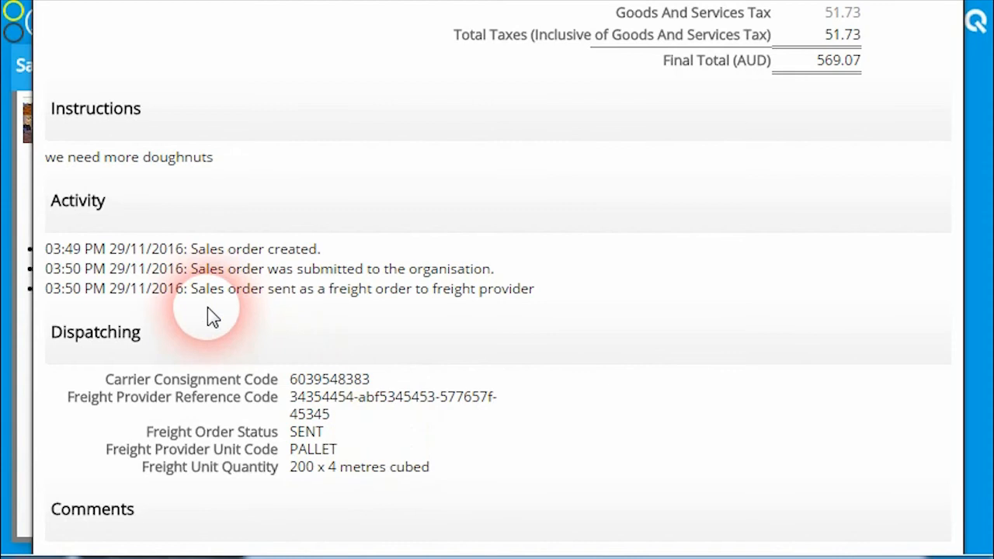
pyautogui.moveTo(546, 299); pyautogui.dragTo(508, 303)
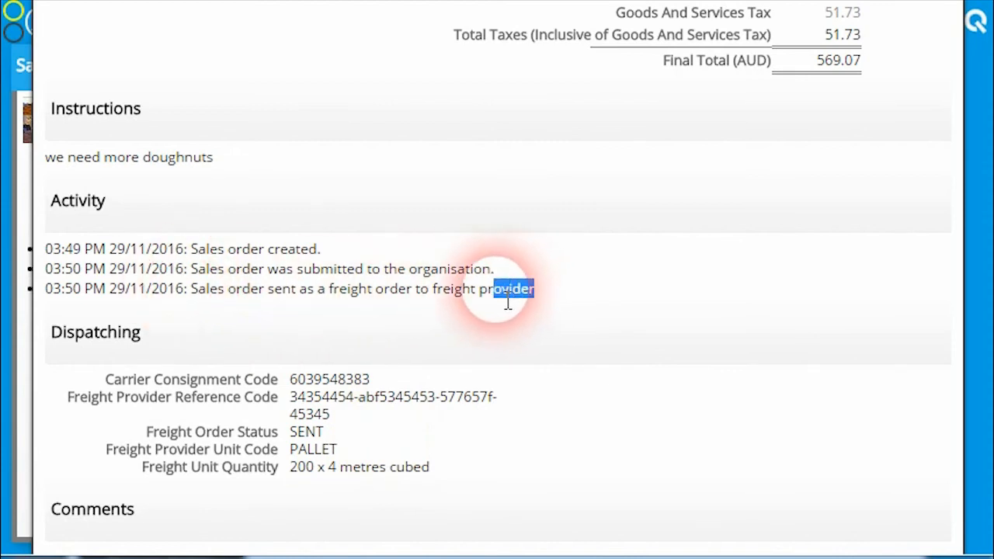
pyautogui.click(503, 304)
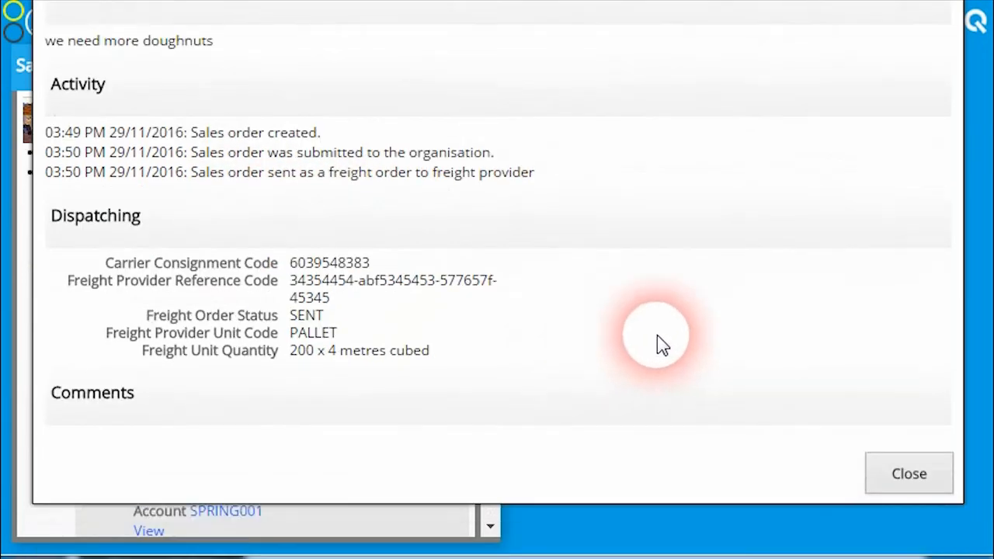
pyautogui.click(909, 476)
# Recheck the newest order's freight status and its resend option in the sales orders list, and close the list
pyautogui.scroll(10, 746, 360)
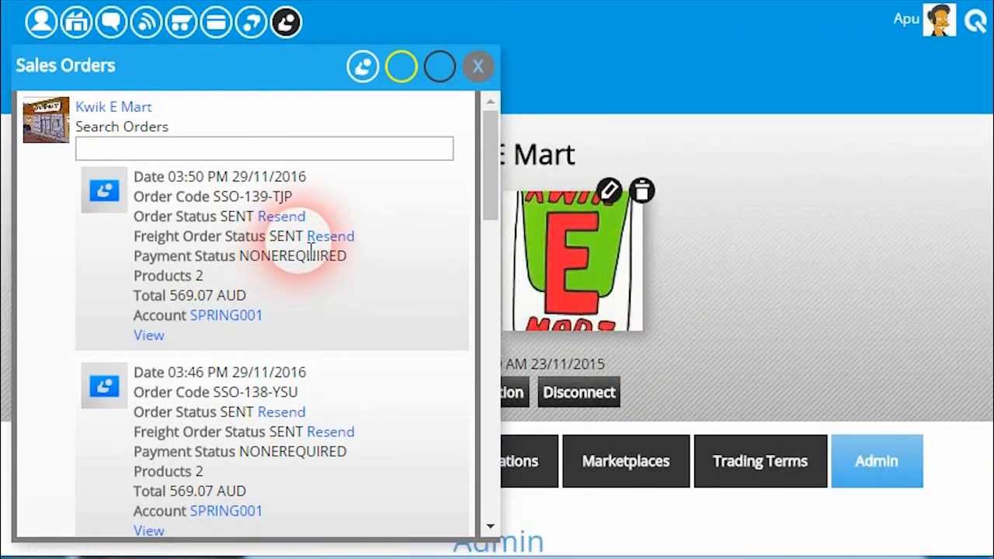
pyautogui.moveTo(183, 239); pyautogui.dragTo(248, 240)
pyautogui.click(262, 246)
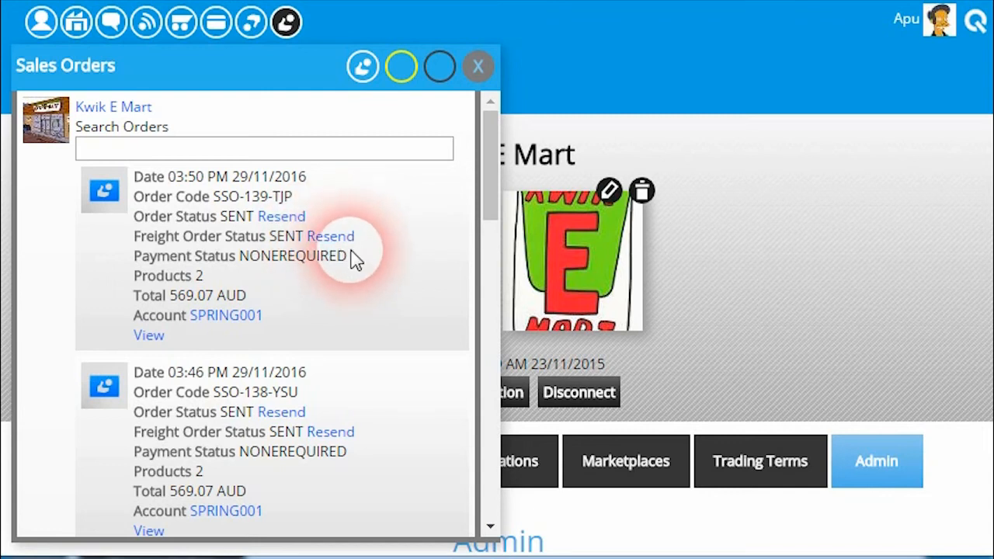
pyautogui.click(479, 67)
# Look through the sales order notifications for one about a freight order that could not be sent, and close them
pyautogui.click(286, 32)
pyautogui.scroll(-2, 284, 260)
pyautogui.scroll(-3, 285, 261)
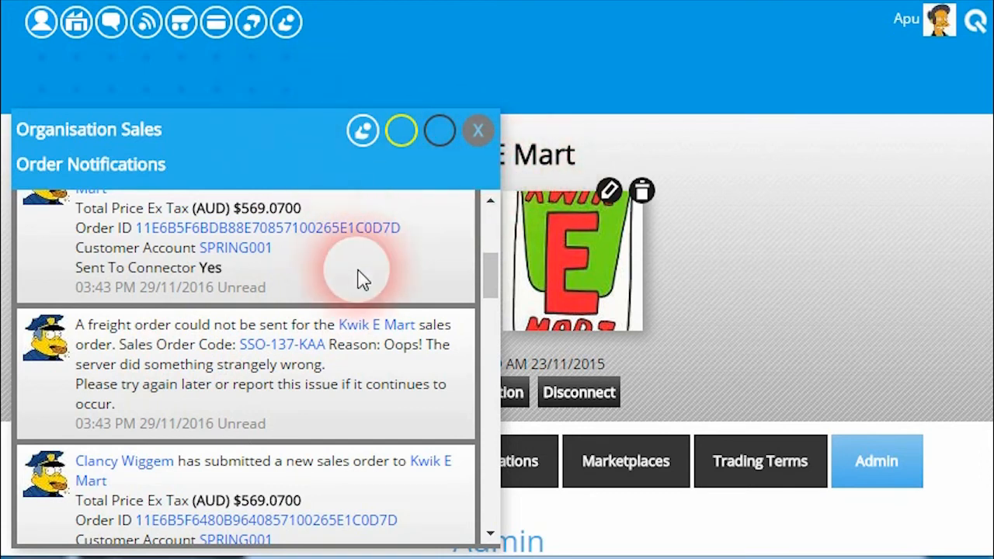
pyautogui.click(479, 132)
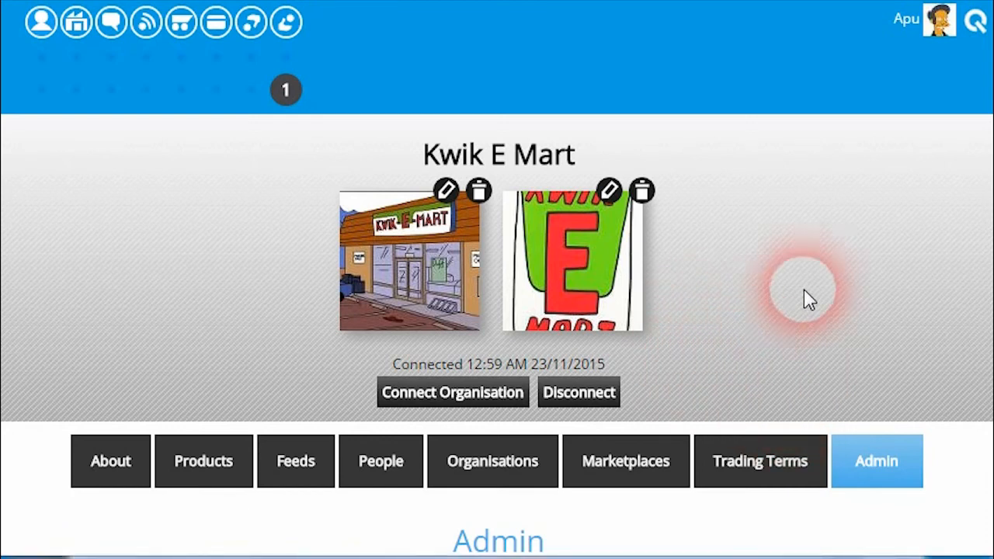
# Open Kwik E Mart's Organisation Settings and find the Clean Imported Sales Order Addresses setting
pyautogui.scroll(-5, 803, 297)
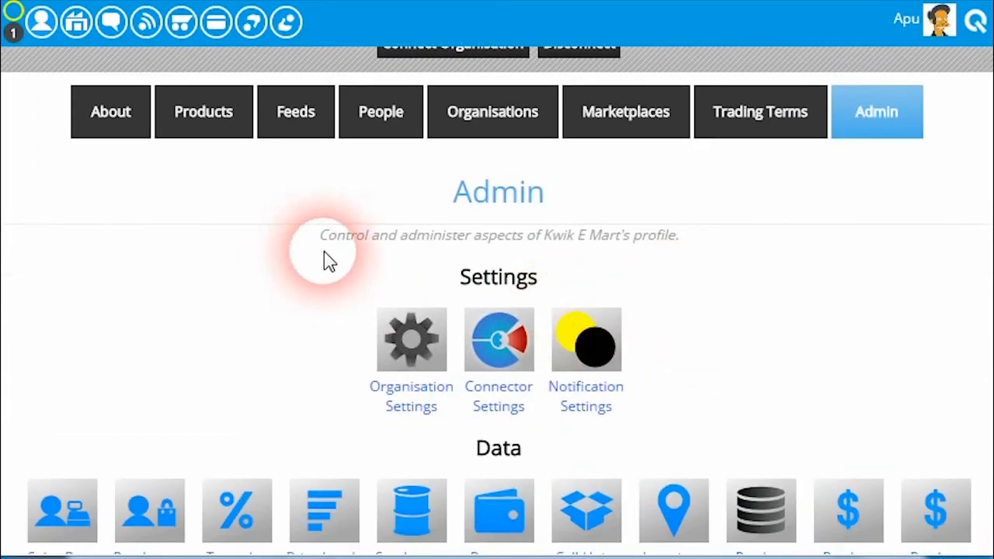
pyautogui.click(420, 345)
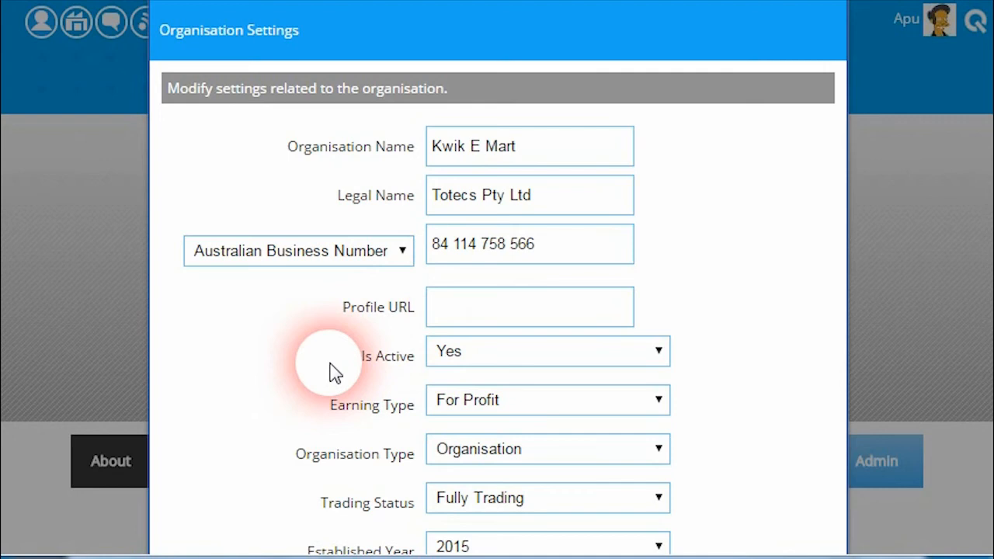
pyautogui.scroll(-3, 334, 377)
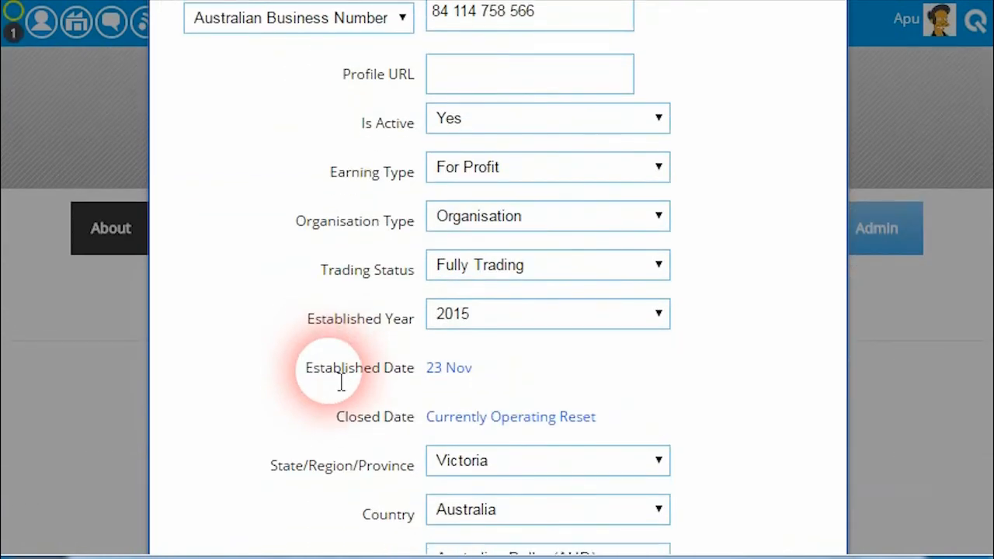
pyautogui.scroll(-2, 340, 381)
pyautogui.scroll(-6, 340, 381)
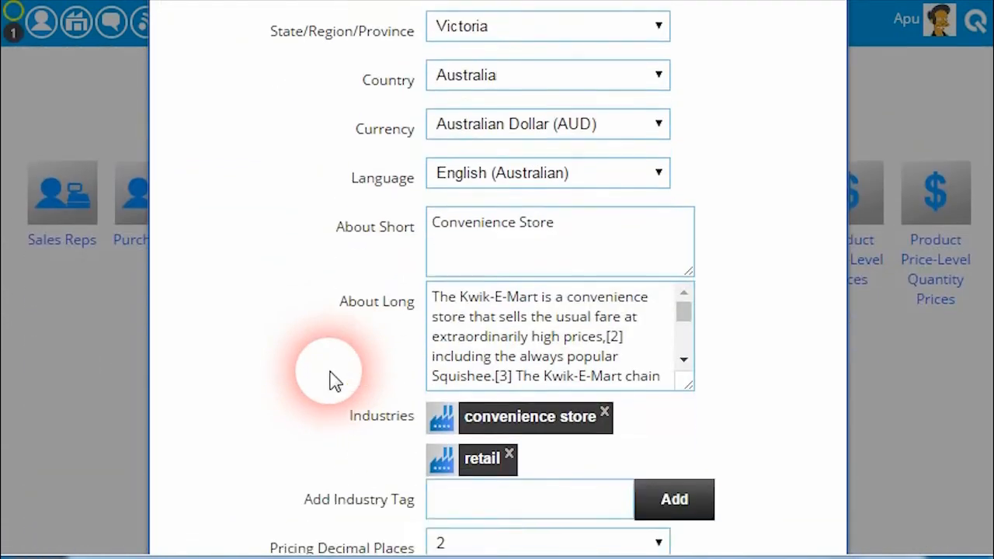
pyautogui.scroll(-6, 345, 361)
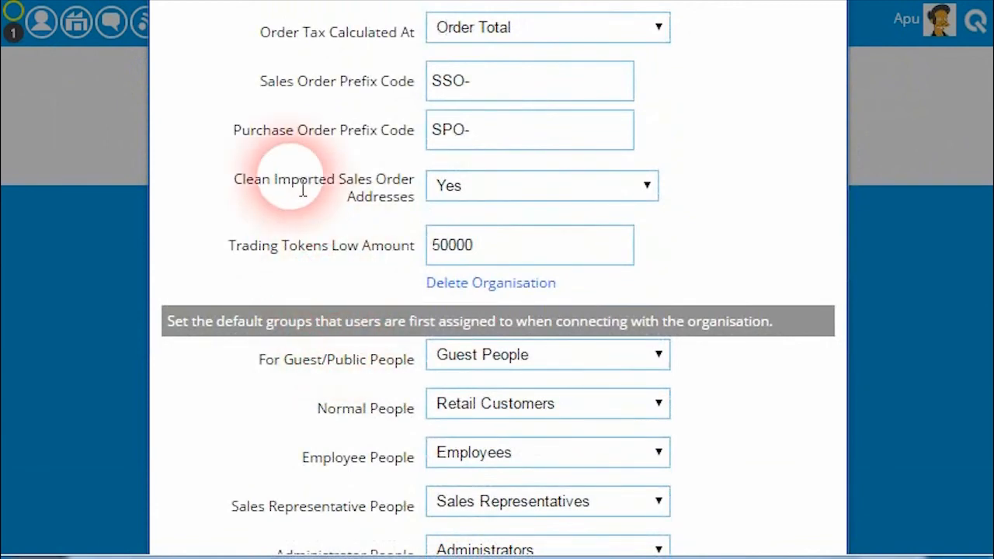
pyautogui.moveTo(235, 182); pyautogui.dragTo(408, 199)
pyautogui.click(409, 202)
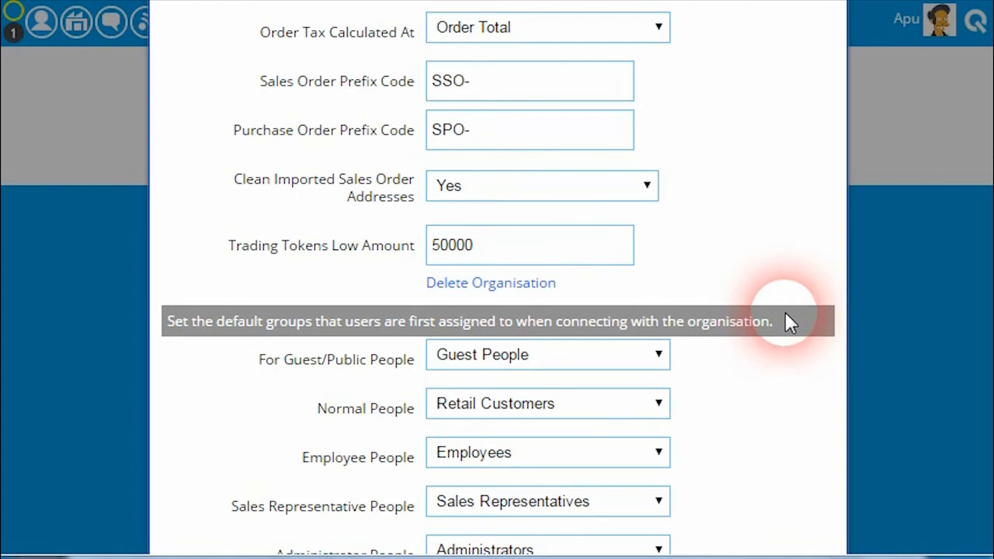
# Close the Organisation Settings without saving and return to the organisation's profile
pyautogui.scroll(-3, 783, 320)
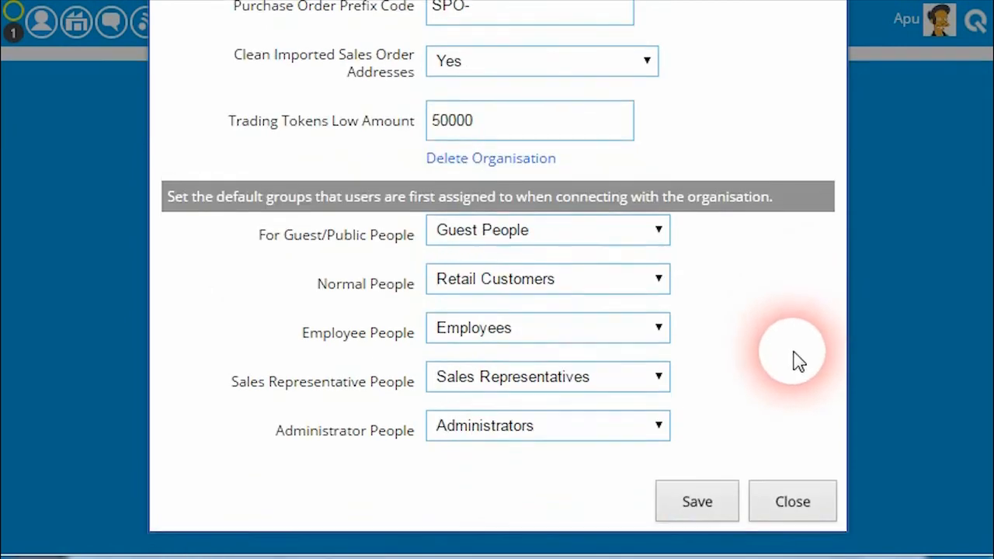
pyautogui.scroll(-2, 795, 359)
pyautogui.click(798, 374)
pyautogui.scroll(10, 791, 349)
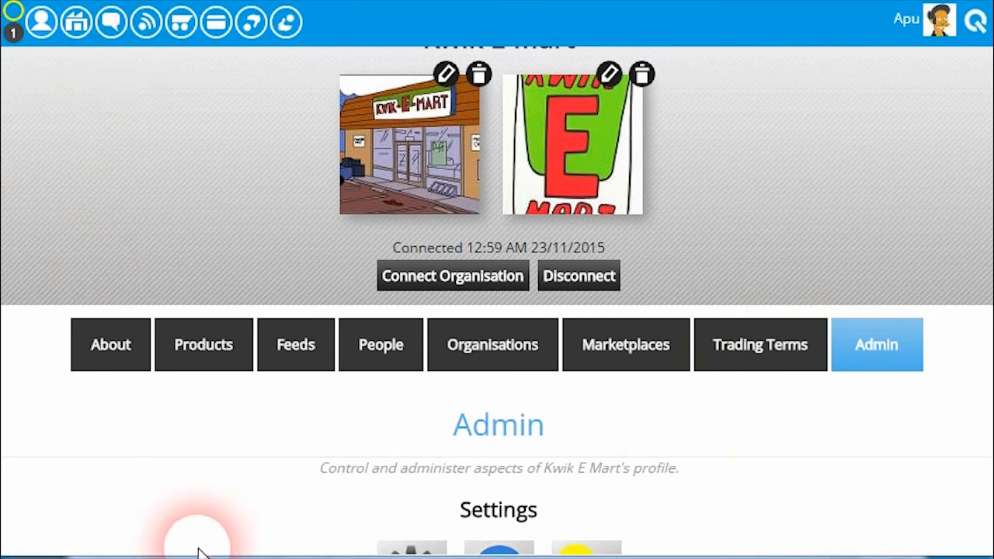
pyautogui.scroll(3, 116, 145)
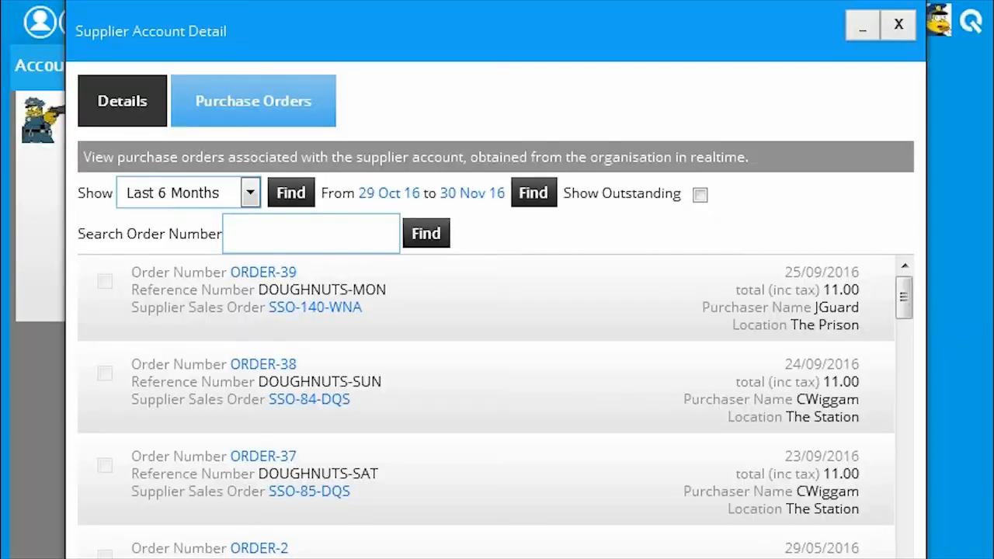
# Open the DOUGHNUTS-MON purchase order, examine its single-line Deliver To address, and close the order
pyautogui.click(264, 273)
pyautogui.scroll(-3, 389, 333)
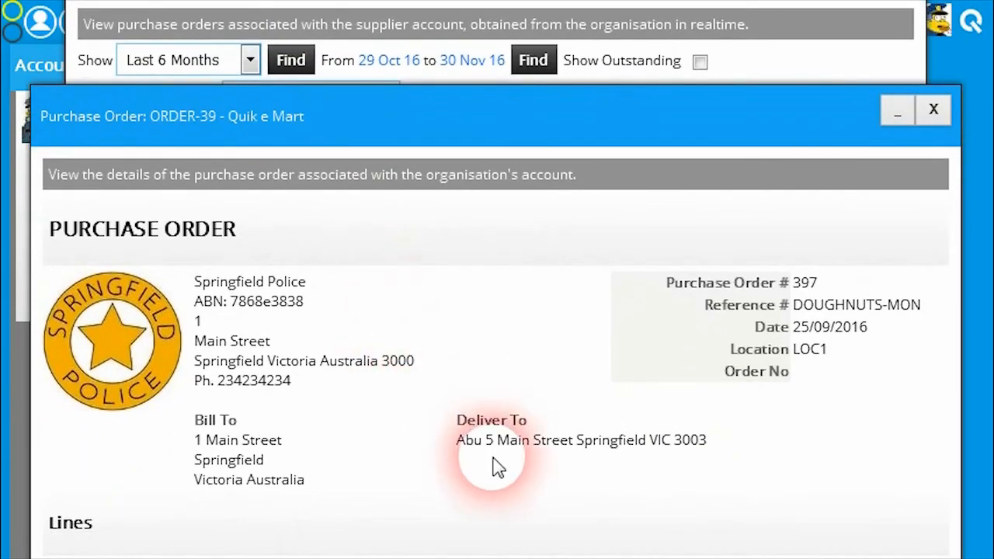
pyautogui.moveTo(471, 455); pyautogui.dragTo(554, 459)
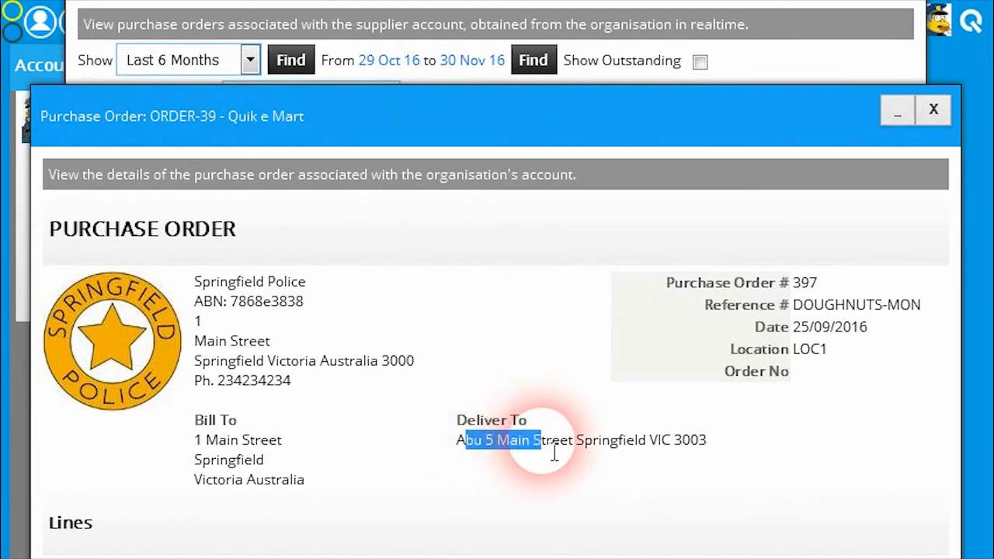
pyautogui.click(659, 459)
pyautogui.moveTo(714, 449); pyautogui.dragTo(549, 455)
pyautogui.click(599, 461)
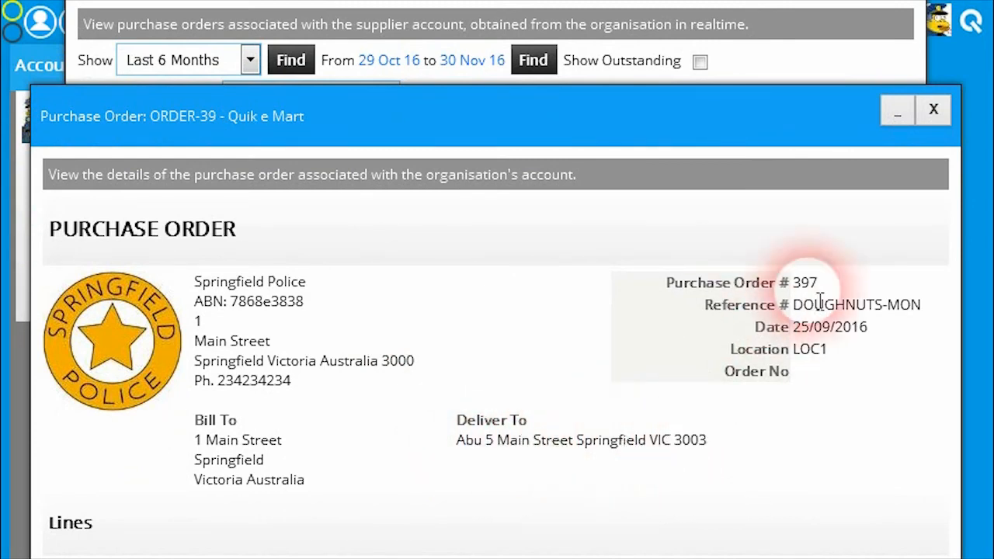
pyautogui.click(935, 109)
# Select the DOUGHNUTS-MON purchase order and start procuring it from Kwik E Mart, continuing to its order details
pyautogui.click(104, 147)
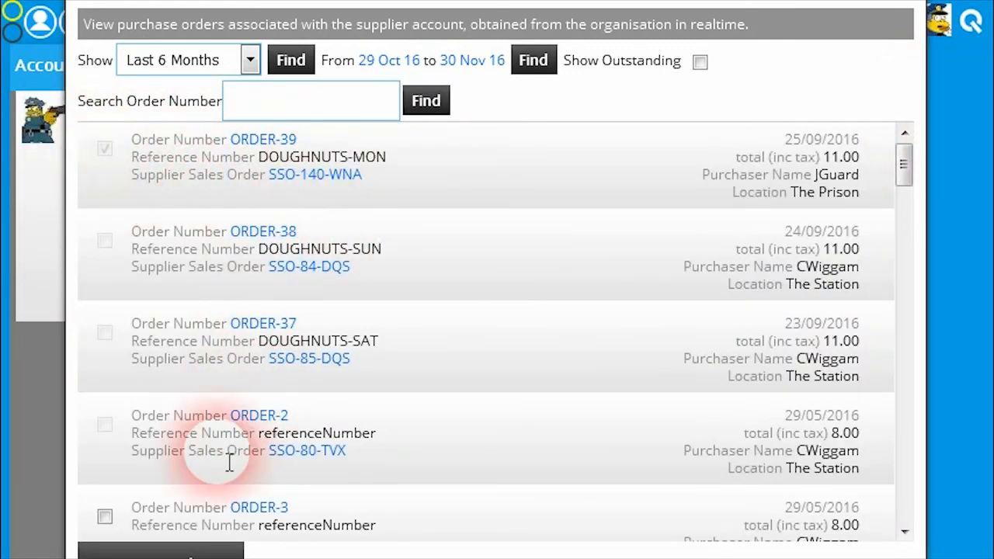
pyautogui.click(179, 551)
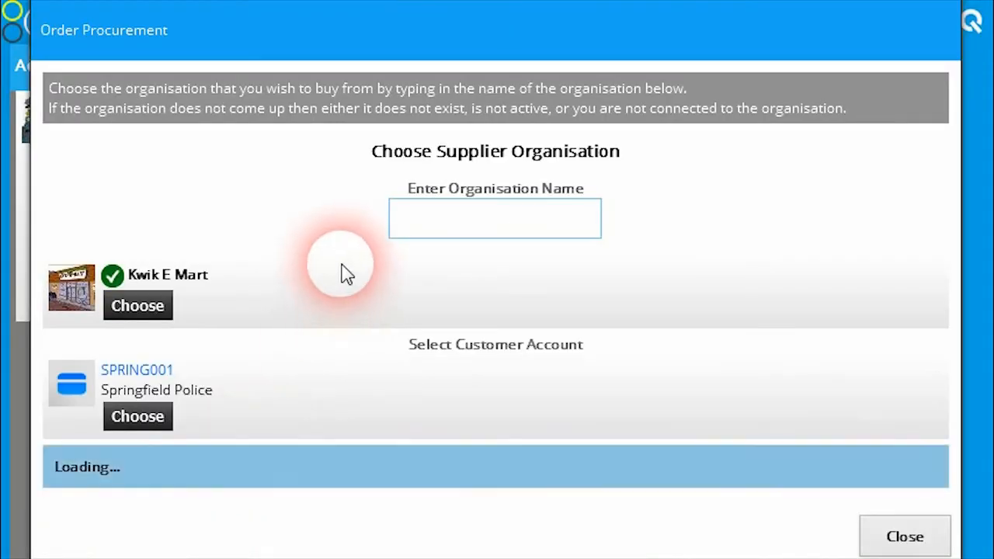
pyautogui.scroll(-3, 403, 408)
pyautogui.scroll(-5, 407, 404)
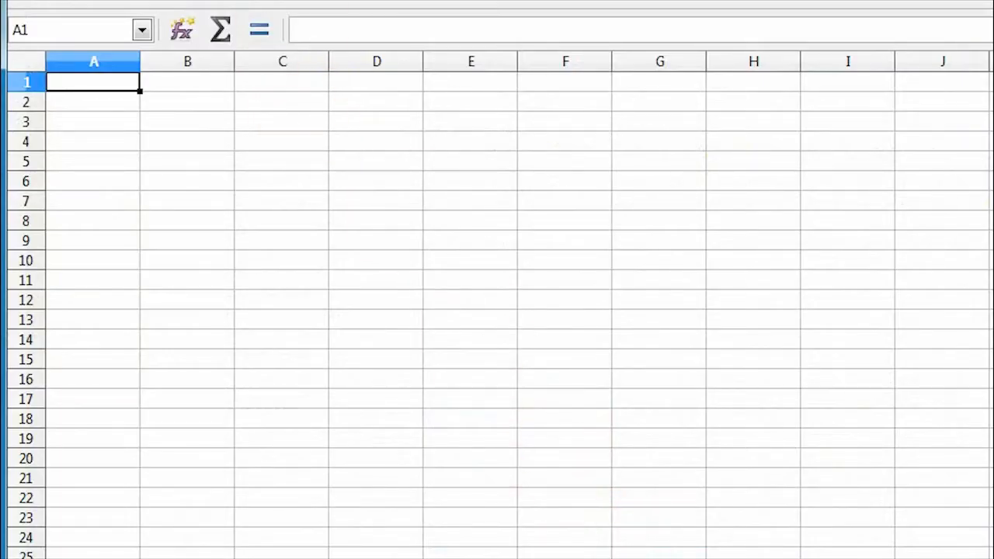
# Switch to the spreadsheet application and open supplier-account-purchase-orders.csv
pyautogui.click(22, 0)
pyautogui.moveTo(112, 0)
pyautogui.click(78, 0)
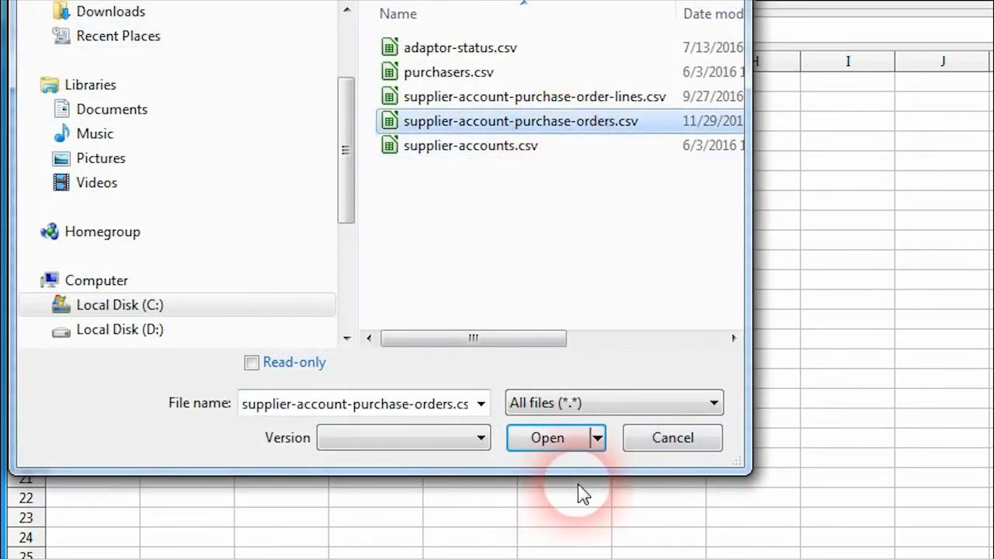
pyautogui.click(549, 438)
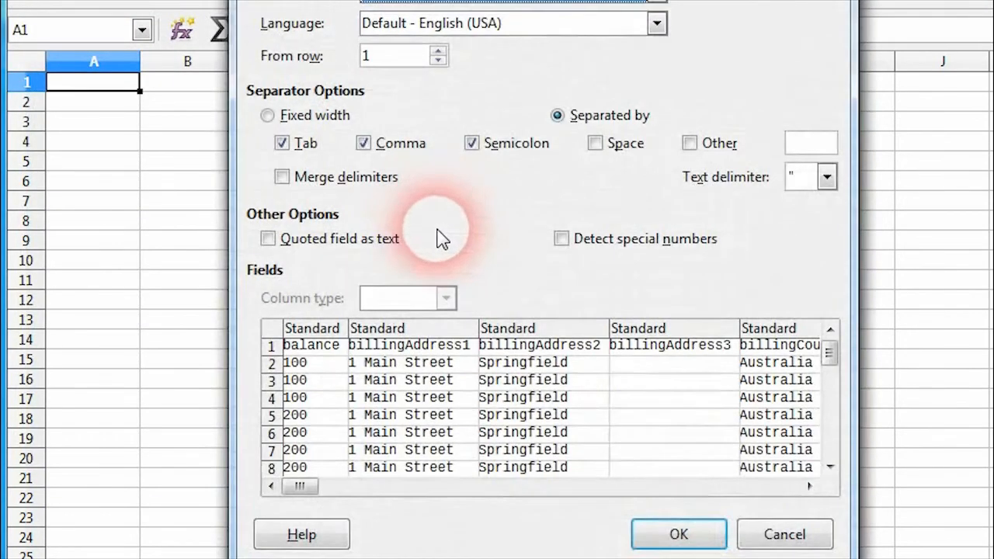
pyautogui.click(693, 535)
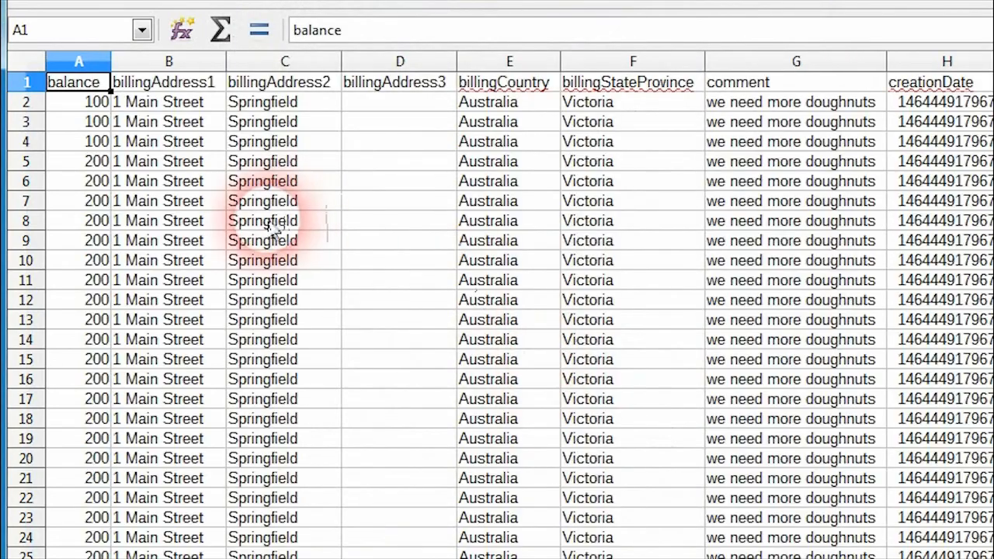
# Examine the first order's delivery address, deliveryCountry and deliveryStateProvince cells in the purchase orders file
pyautogui.hscroll(1, 144, 539)
pyautogui.hscroll(-1, 166, 299)
pyautogui.scroll(-2, 233, 377)
pyautogui.scroll(2, 305, 396)
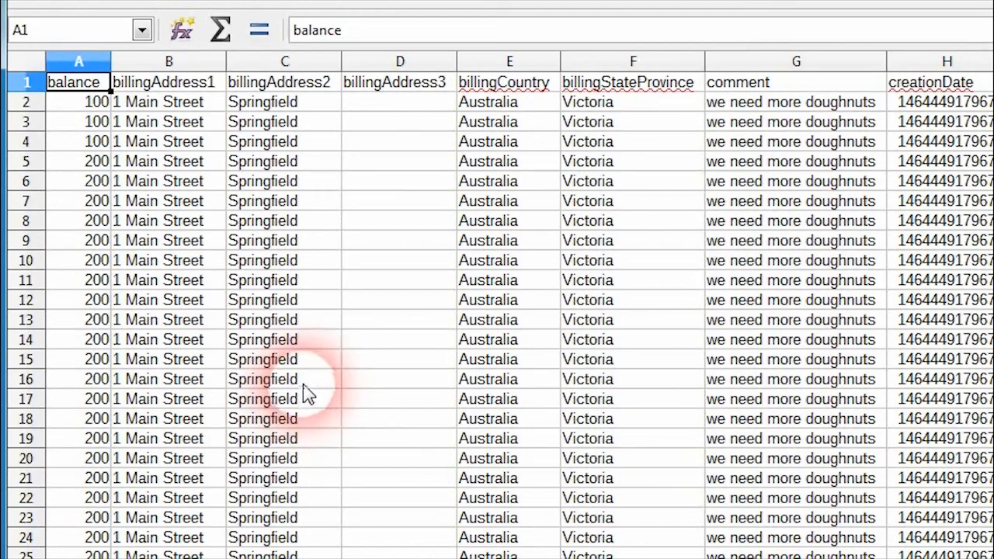
pyautogui.hscroll(2, 167, 547)
pyautogui.hscroll(4, 167, 547)
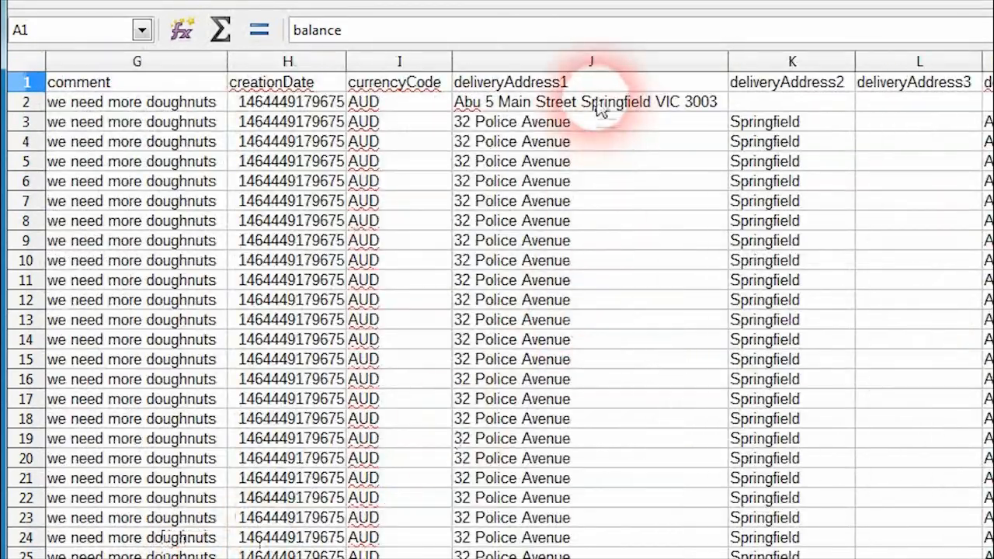
pyautogui.click(598, 104)
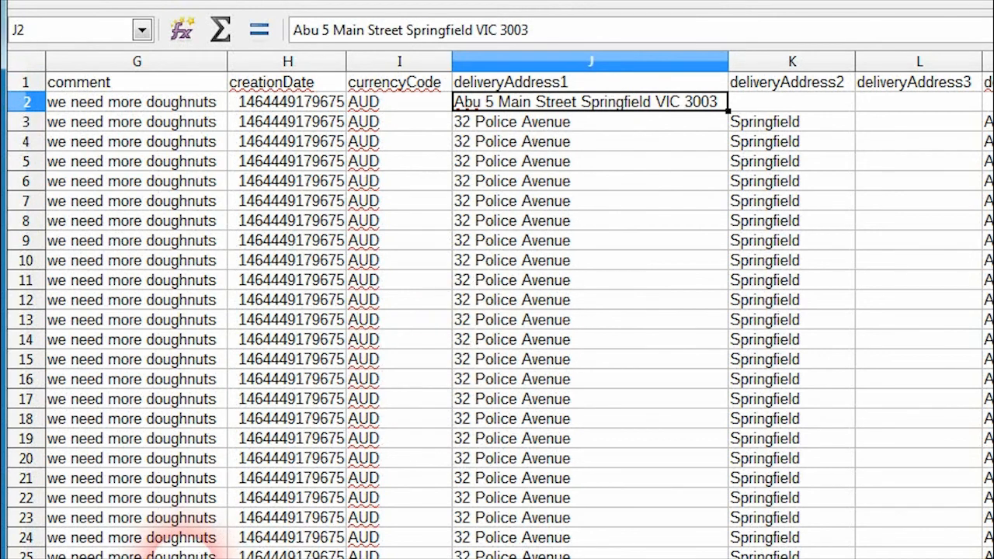
pyautogui.hscroll(2, 178, 550)
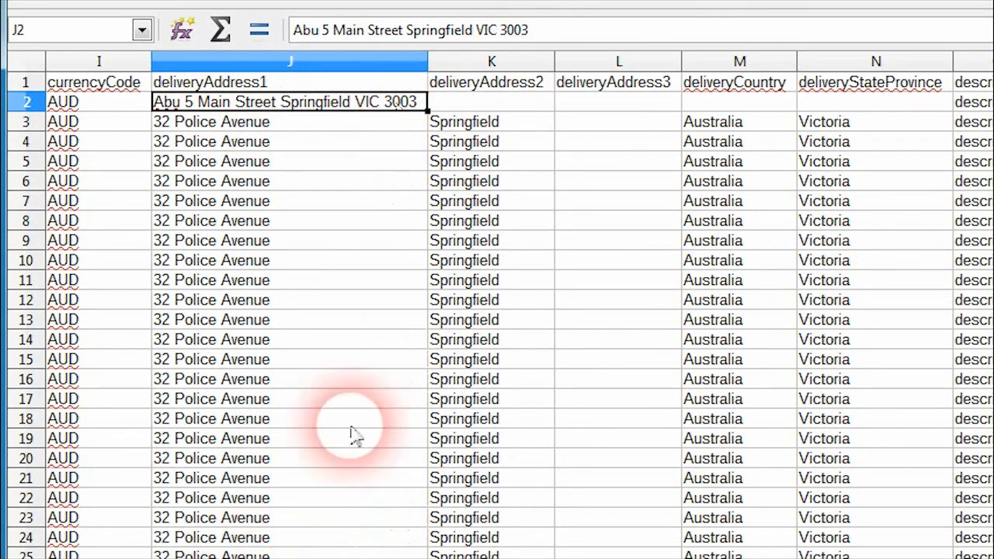
pyautogui.moveTo(235, 558)
pyautogui.mouseDown()
pyautogui.moveTo(266, 558)
pyautogui.moveTo(249, 558)
pyautogui.mouseUp()
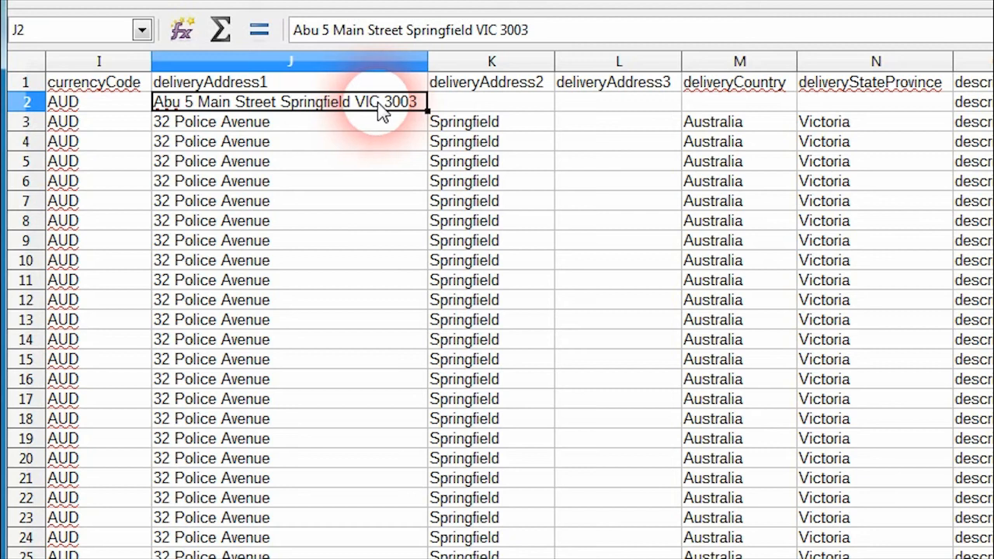
pyautogui.click(826, 106)
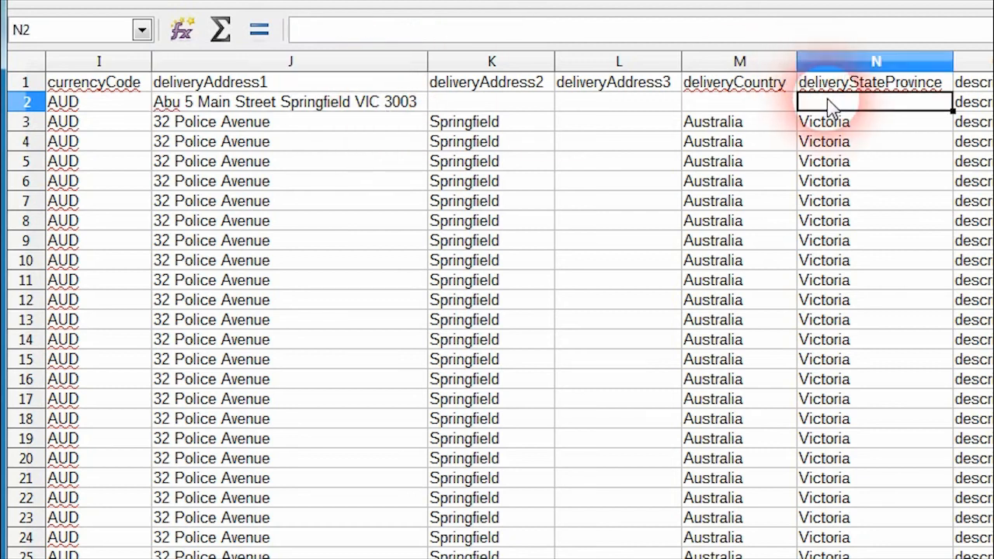
pyautogui.click(739, 107)
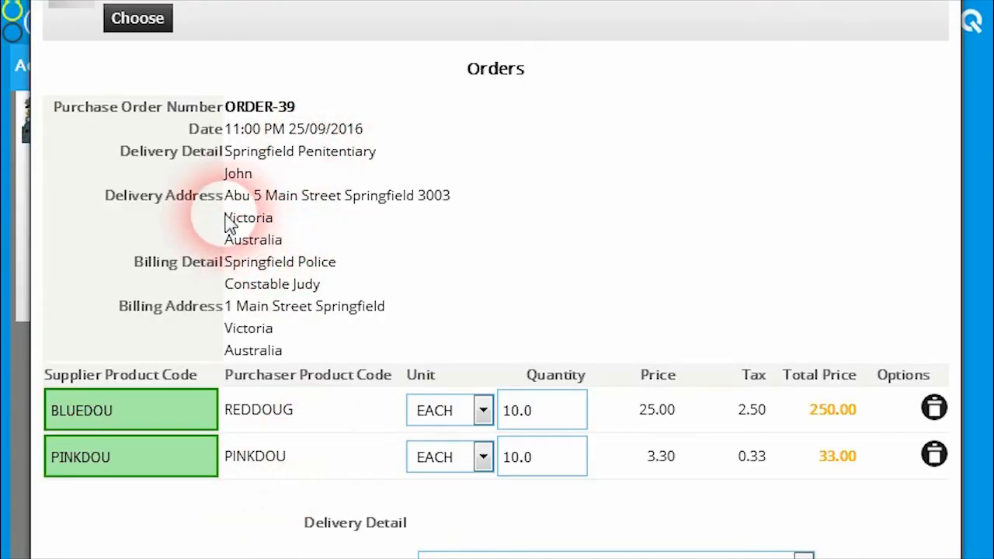
# Switch back to the order procurement window and check how the order's delivery address is divided into state, country and postcode
pyautogui.moveTo(225, 219); pyautogui.dragTo(276, 220)
pyautogui.click(284, 229)
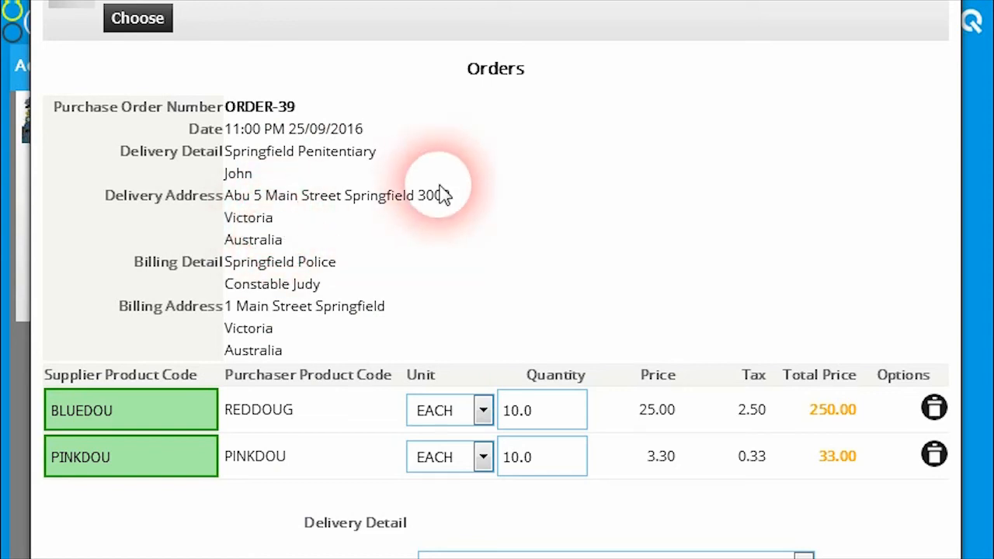
pyautogui.scroll(-2, 450, 413)
pyautogui.scroll(2, 451, 413)
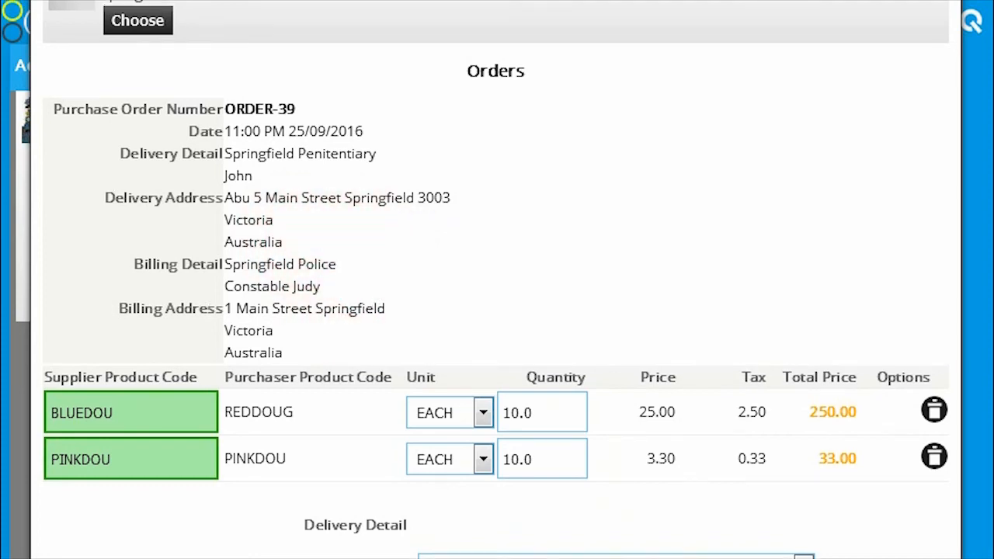
# Proceed with the procured order to the Confirm and Submit Orders stage
pyautogui.scroll(-3, 716, 353)
pyautogui.scroll(-5, 716, 354)
pyautogui.click(466, 320)
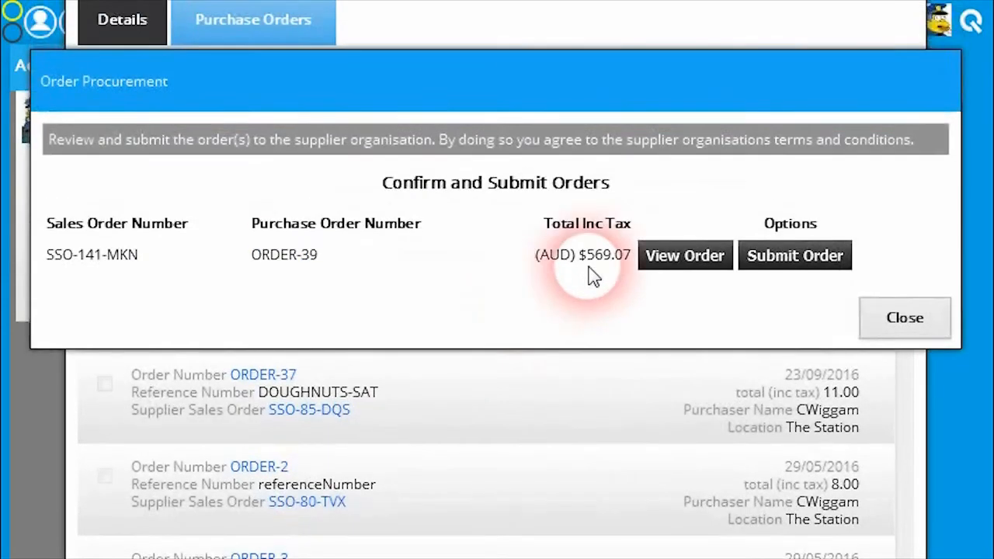
# Review the unconfirmed sales order's delivery address and dispatching details, and submit the order to the supplier
pyautogui.click(665, 266)
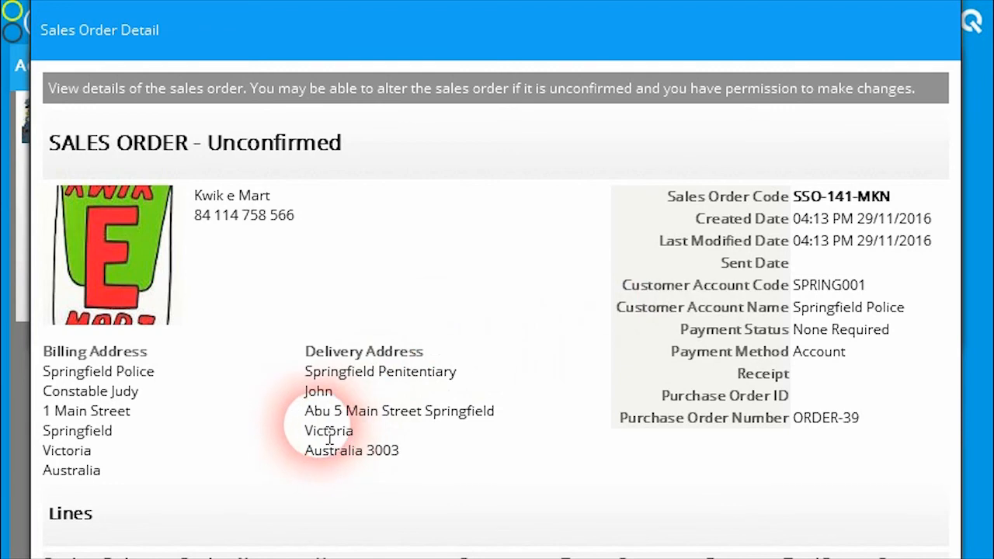
pyautogui.doubleClick(329, 437)
pyautogui.moveTo(375, 453); pyautogui.dragTo(408, 460)
pyautogui.click(406, 461)
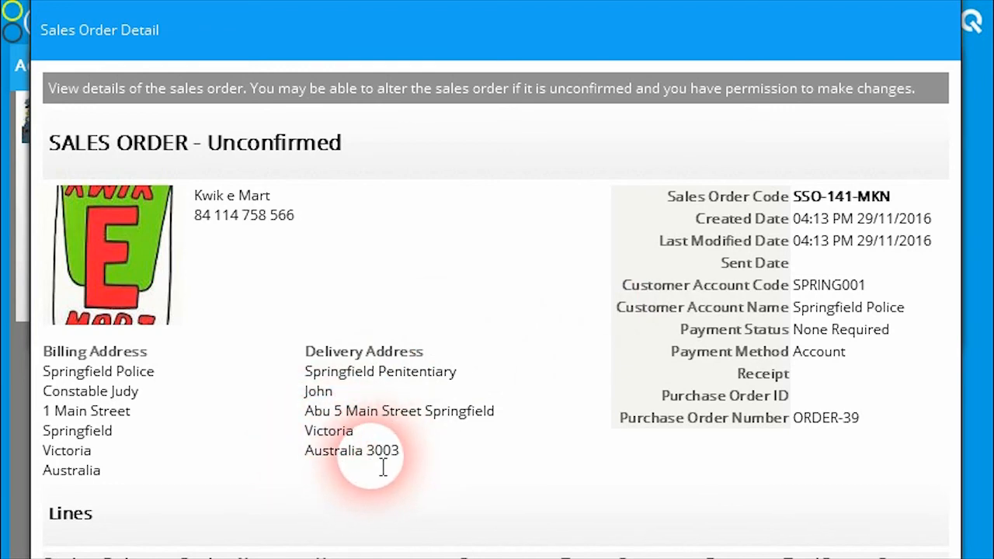
pyautogui.scroll(-8, 577, 444)
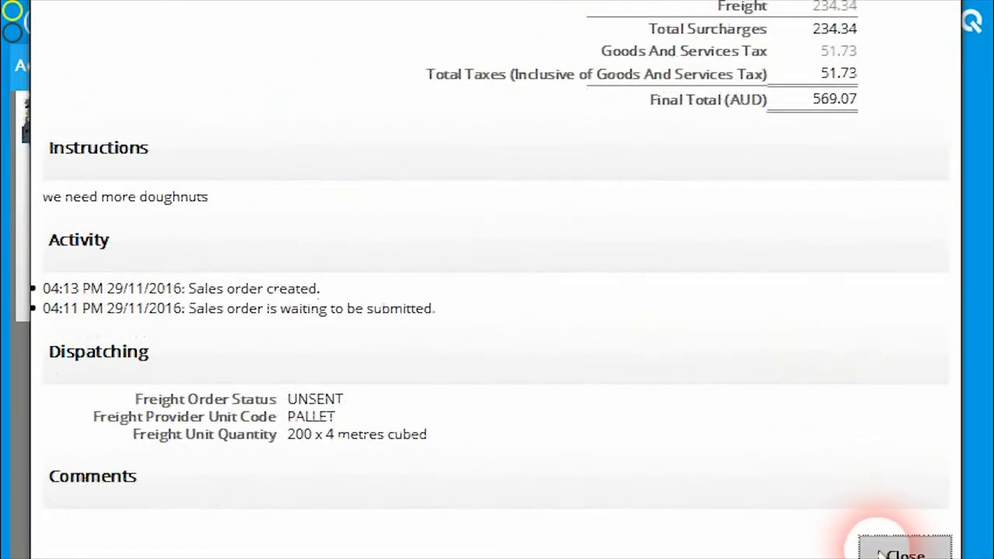
pyautogui.click(882, 553)
pyautogui.click(820, 264)
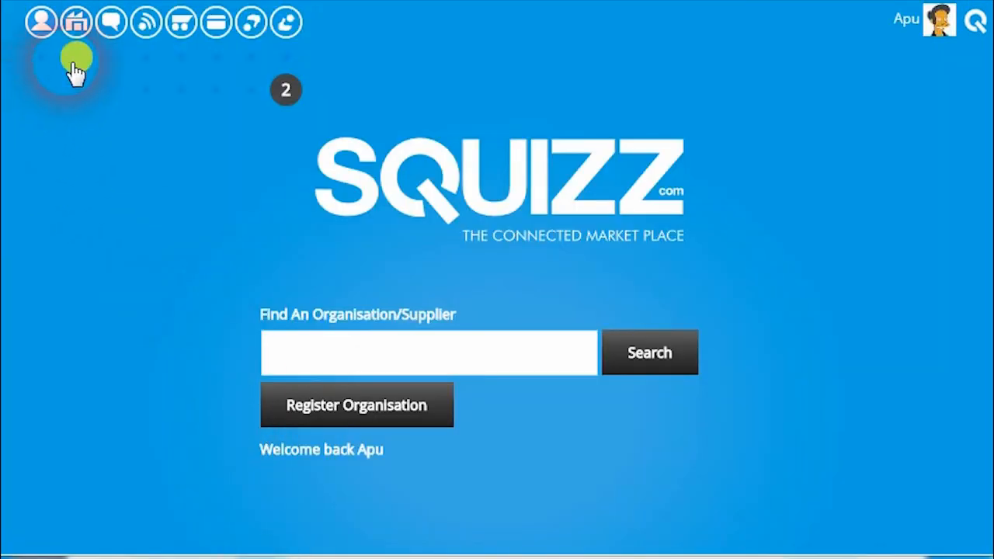
# Switch to the supplier's session, look up Kwik E Mart's trading tokens in the organisations list, and close the list
pyautogui.click(77, 31)
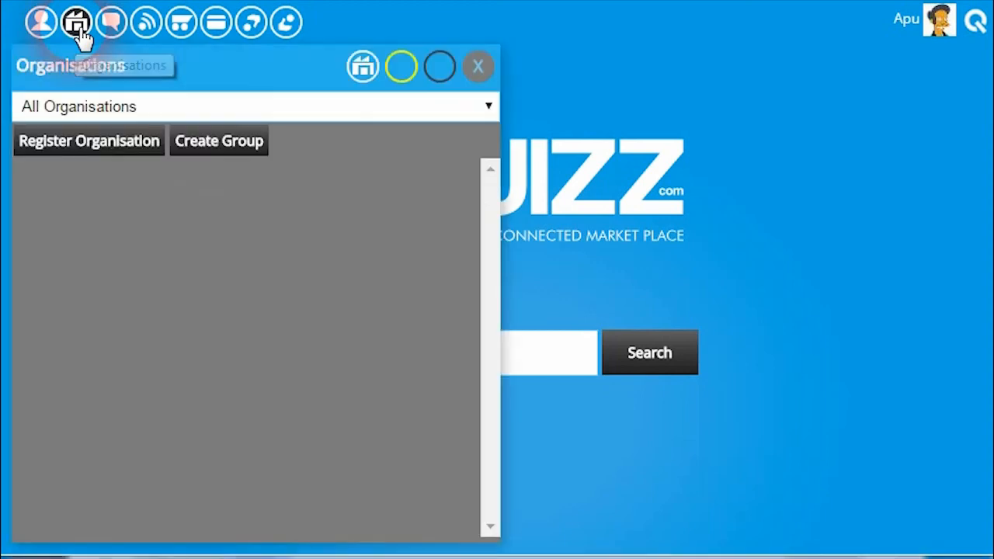
pyautogui.scroll(-4, 252, 414)
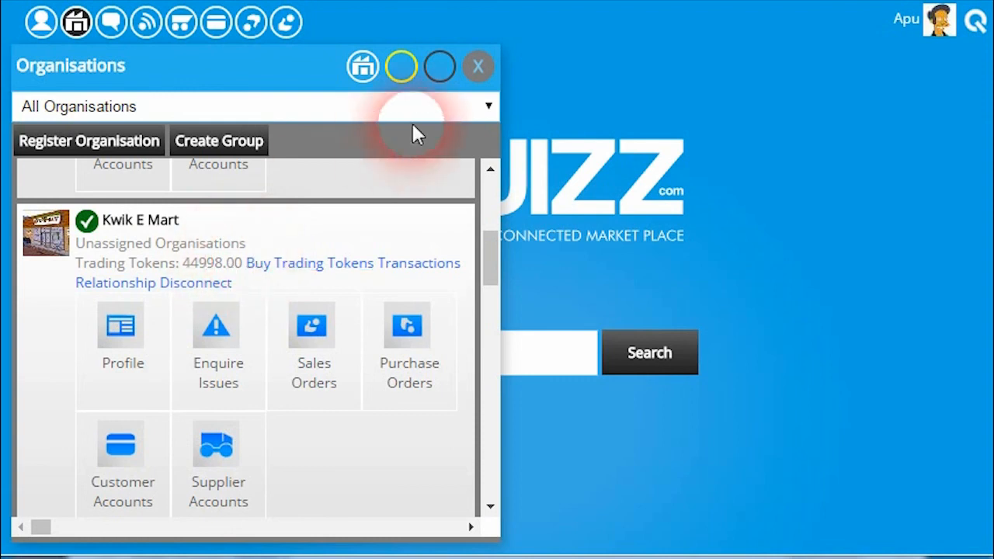
pyautogui.click(475, 66)
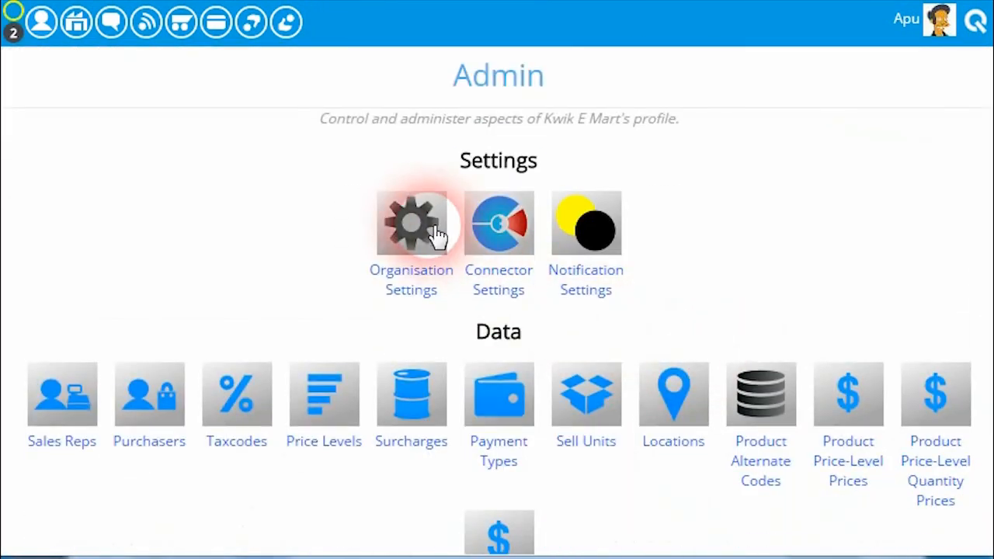
# Find the Trading Tokens Low Amount setting in Kwik E Mart's Organisation Settings, and close the settings without saving
pyautogui.click(439, 235)
pyautogui.scroll(-15, 561, 427)
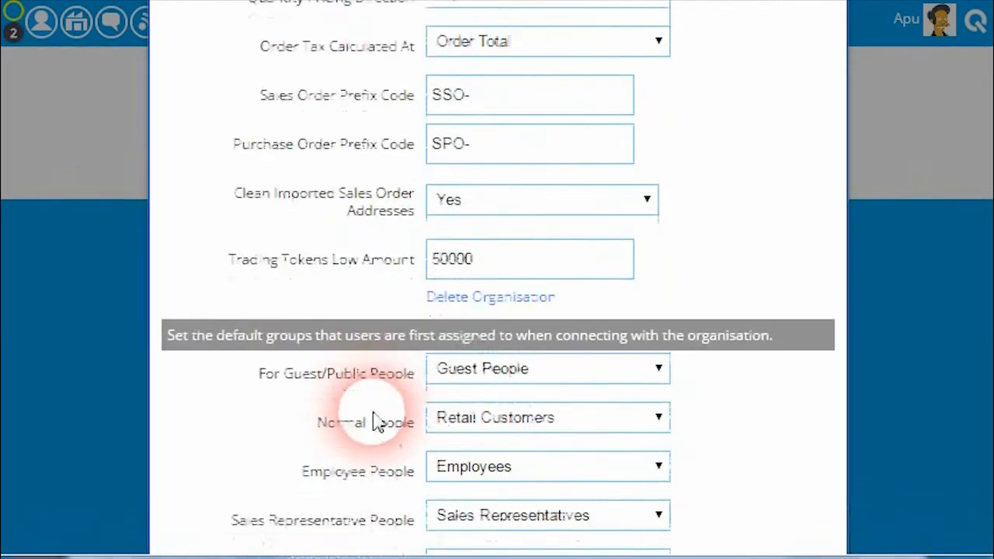
pyautogui.click(514, 253)
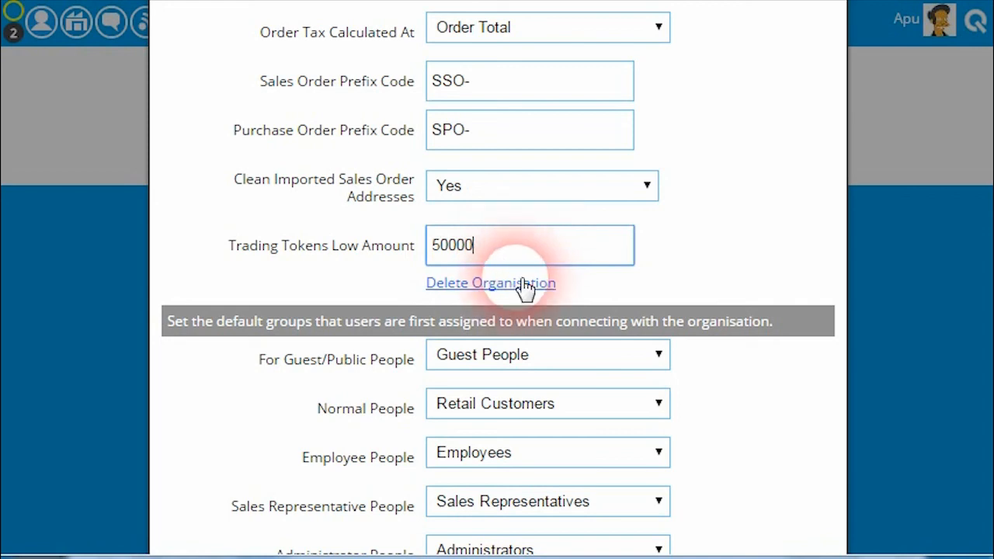
pyautogui.click(470, 251)
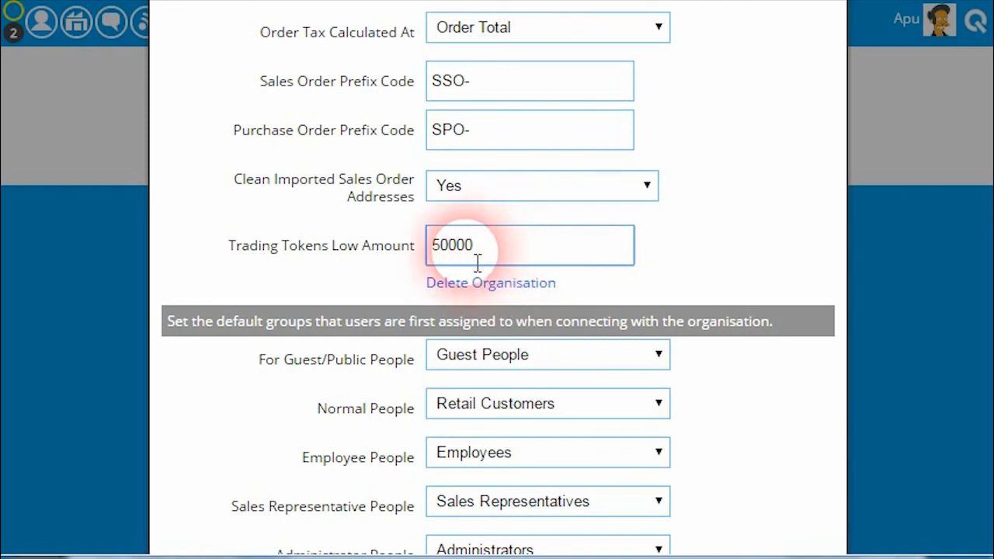
pyautogui.scroll(-5, 486, 393)
pyautogui.scroll(3, 686, 368)
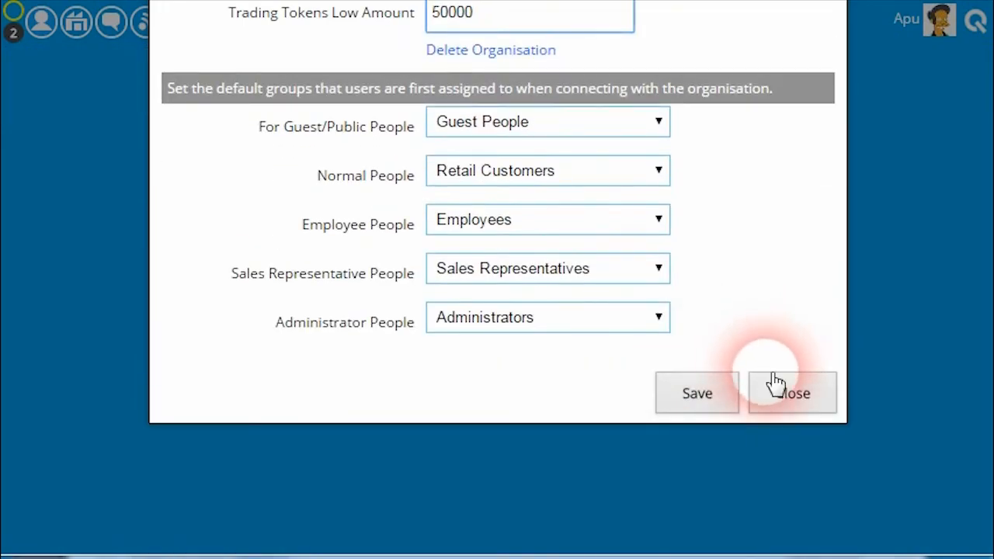
pyautogui.click(772, 384)
pyautogui.scroll(20, 595, 287)
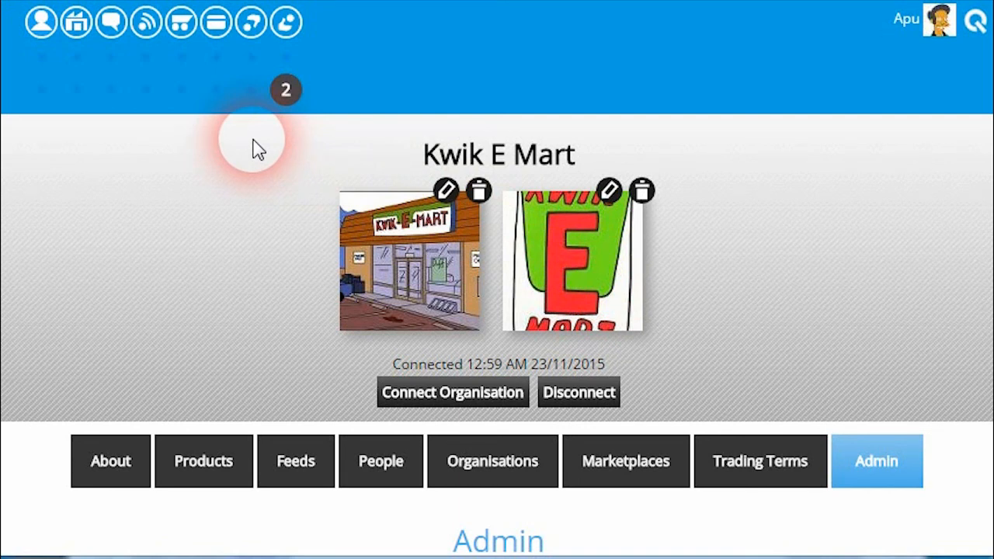
# Find Kwik E Mart's low trading tokens notification in the organisation notifications and view its trading token transactions
pyautogui.click(89, 98)
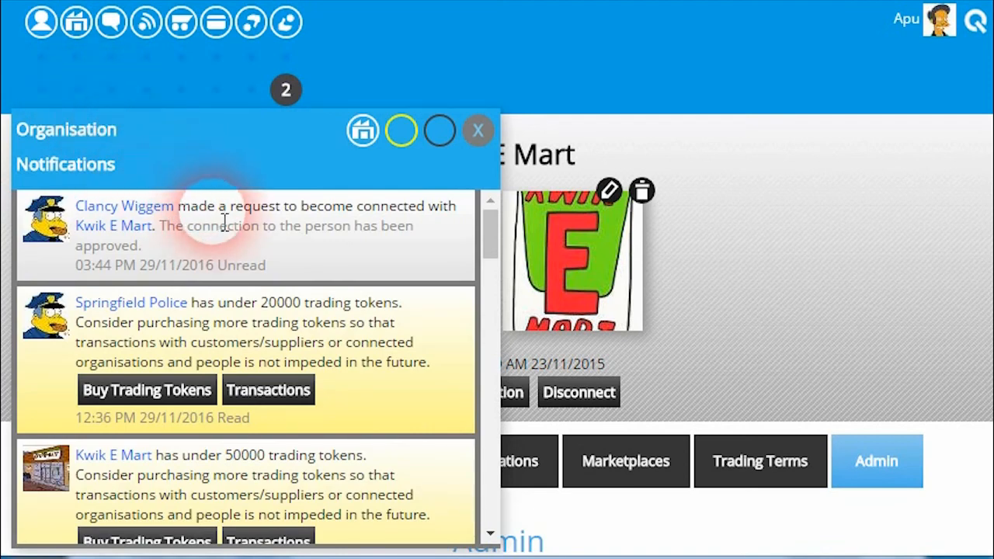
pyautogui.click(230, 266)
pyautogui.scroll(-1, 255, 281)
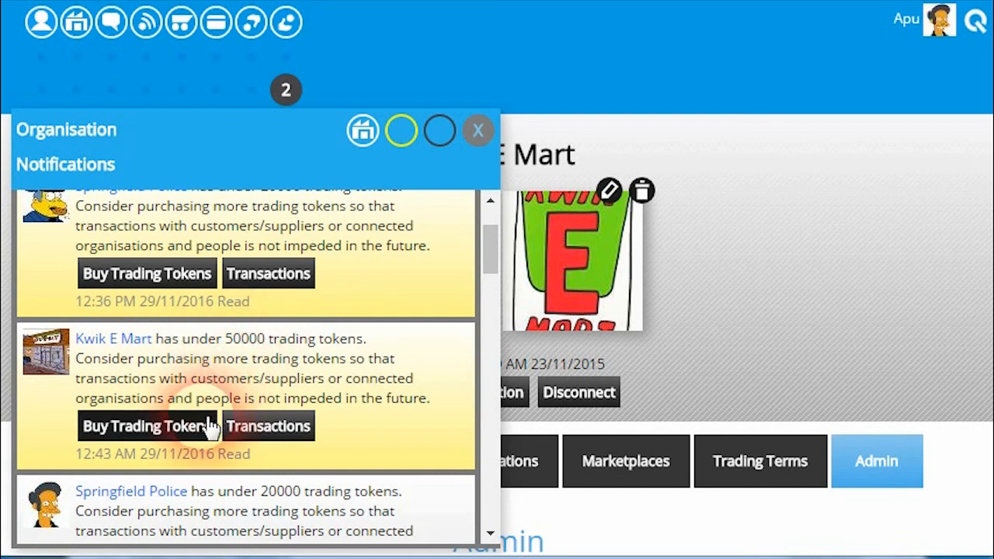
pyautogui.click(259, 433)
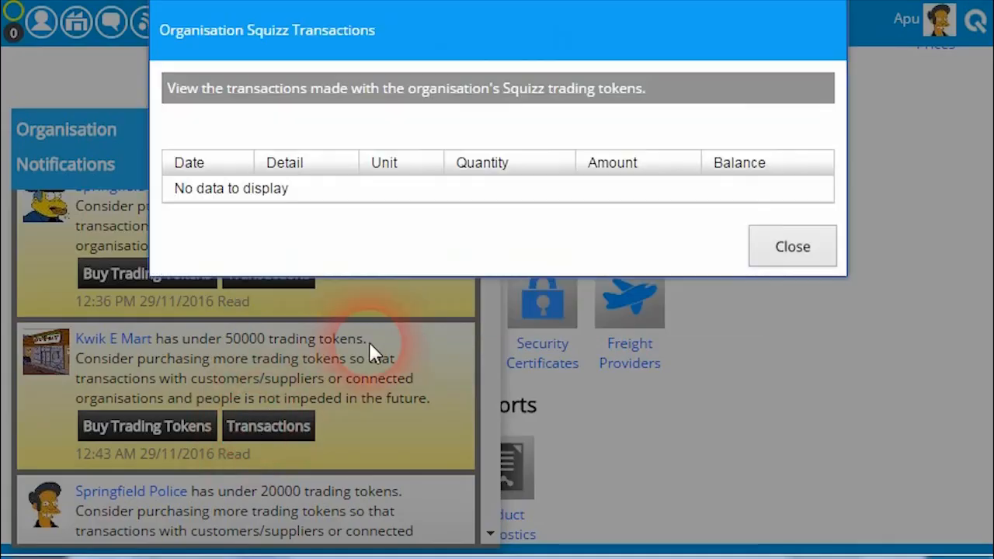
pyautogui.scroll(-2, 518, 332)
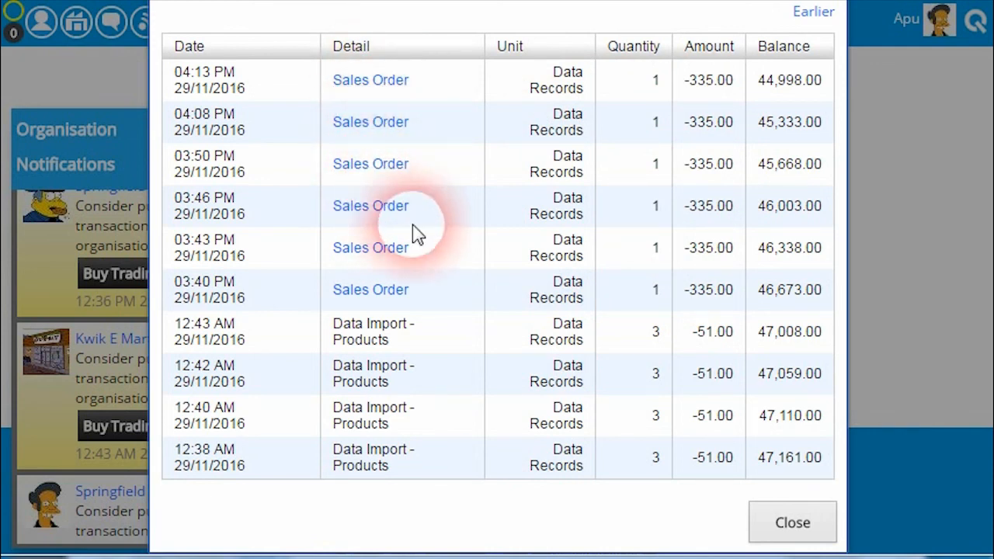
# Close the trading token transactions and organisation notifications, and review the transaction token costs in the Squizz Trading Tokens help topic
pyautogui.click(793, 524)
pyautogui.click(489, 147)
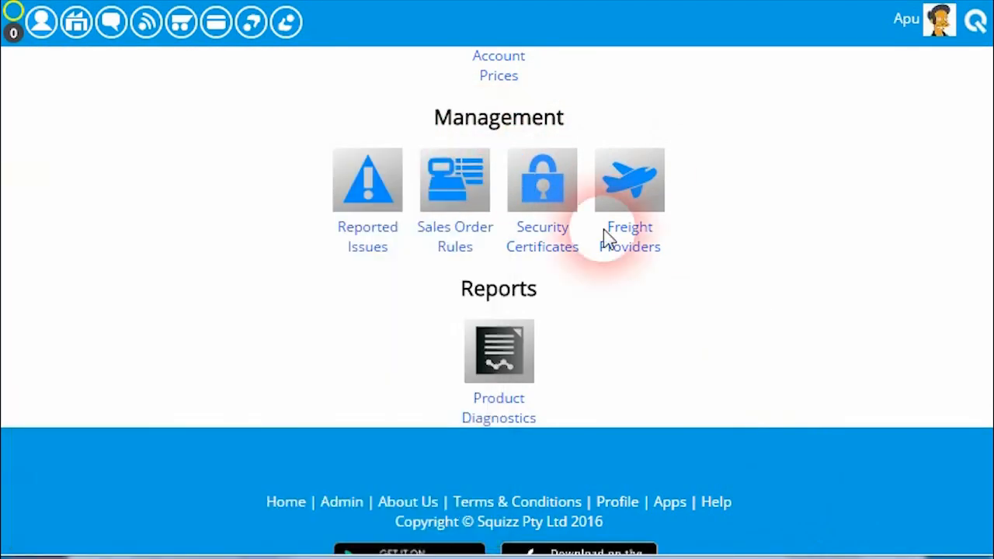
pyautogui.scroll(-3, 637, 280)
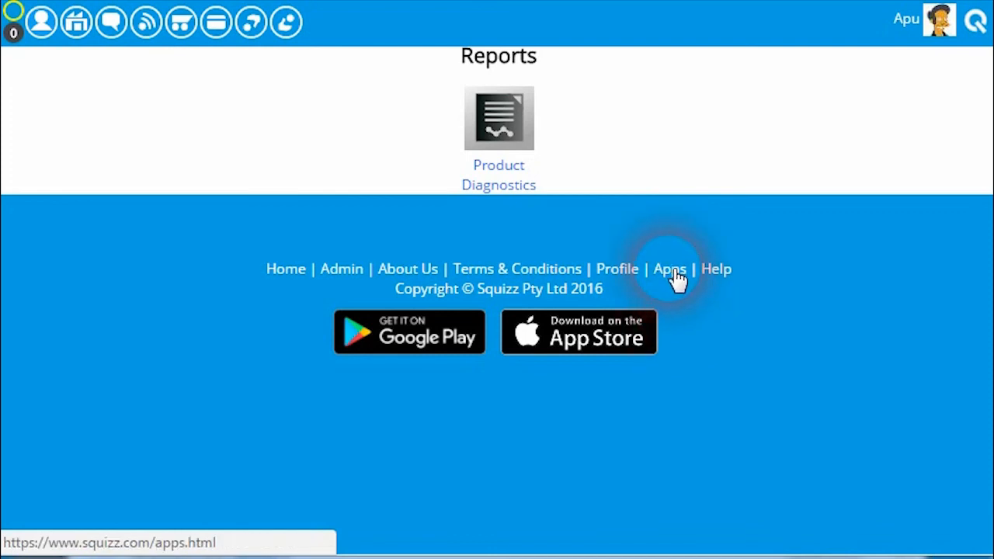
pyautogui.click(732, 278)
pyautogui.scroll(-6, 497, 311)
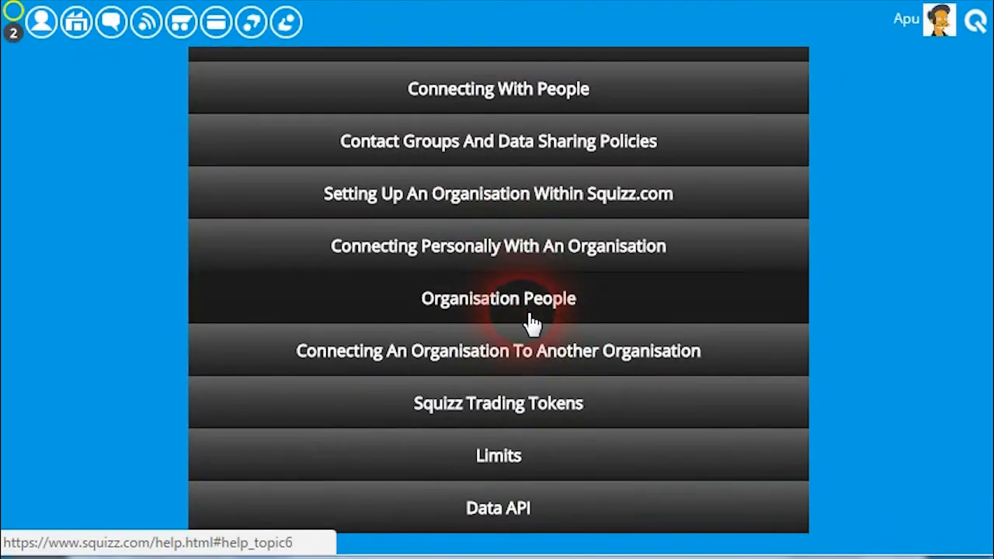
pyautogui.click(554, 402)
pyautogui.scroll(-5, 442, 381)
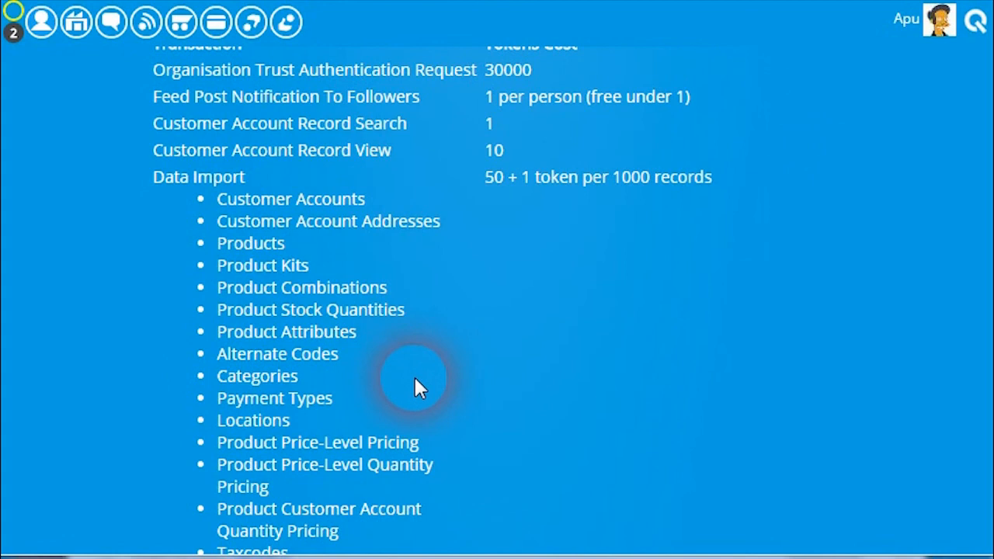
pyautogui.scroll(-5, 390, 373)
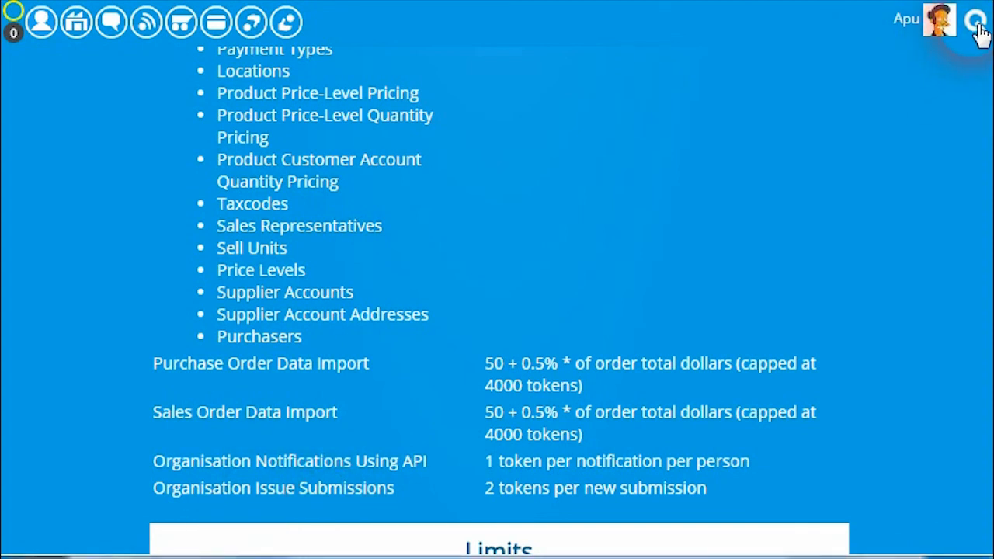
# Open an existing conversation, view its contacts and the other participant's profile, and close the profile and conversation
pyautogui.click(112, 25)
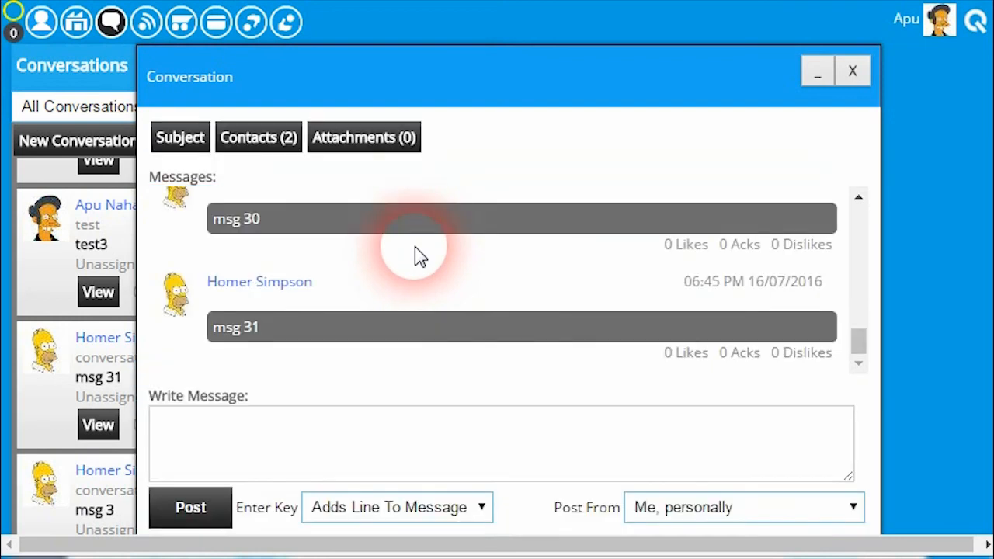
pyautogui.click(249, 142)
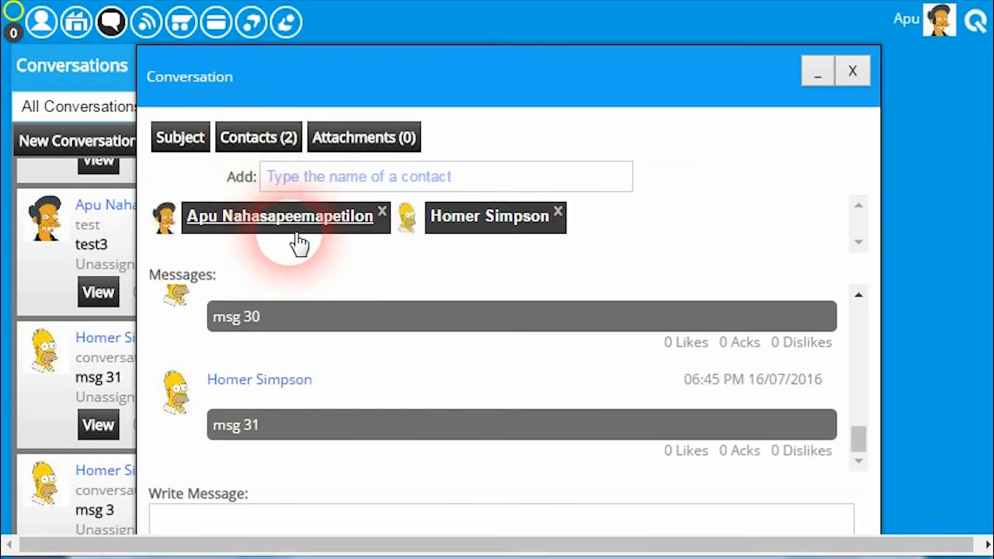
pyautogui.click(463, 219)
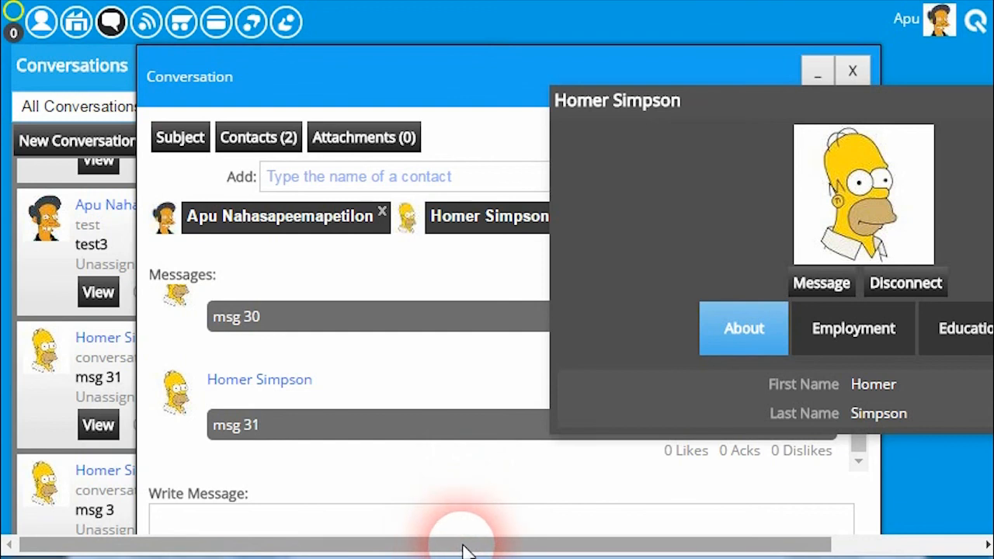
pyautogui.moveTo(466, 552); pyautogui.dragTo(624, 548)
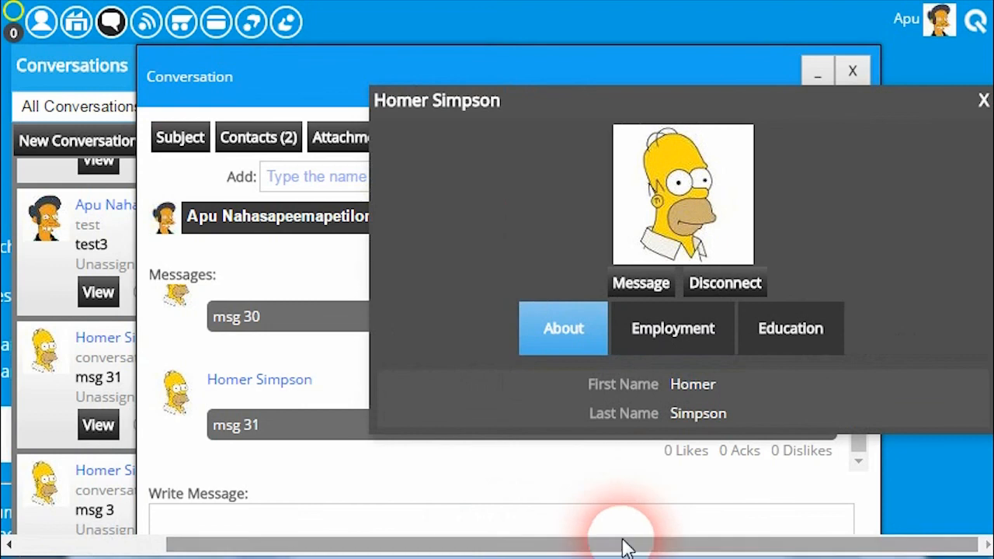
pyautogui.click(981, 101)
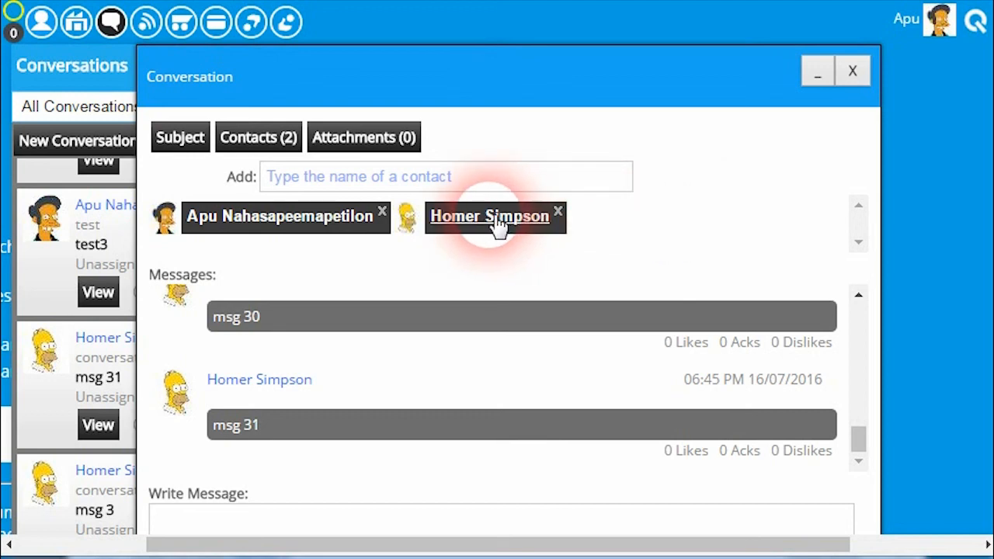
pyautogui.click(852, 71)
pyautogui.click(795, 91)
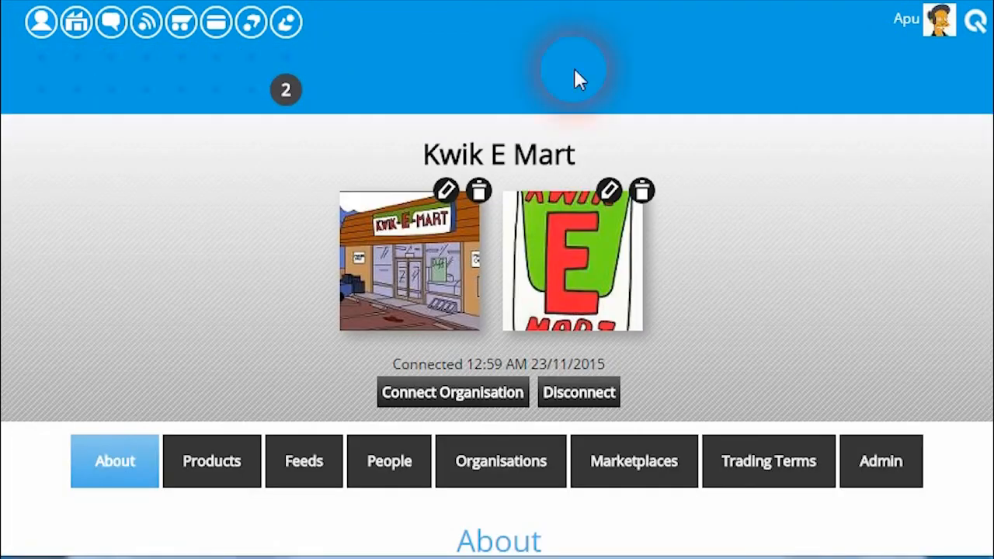
pyautogui.scroll(-3, 668, 217)
pyautogui.click(867, 221)
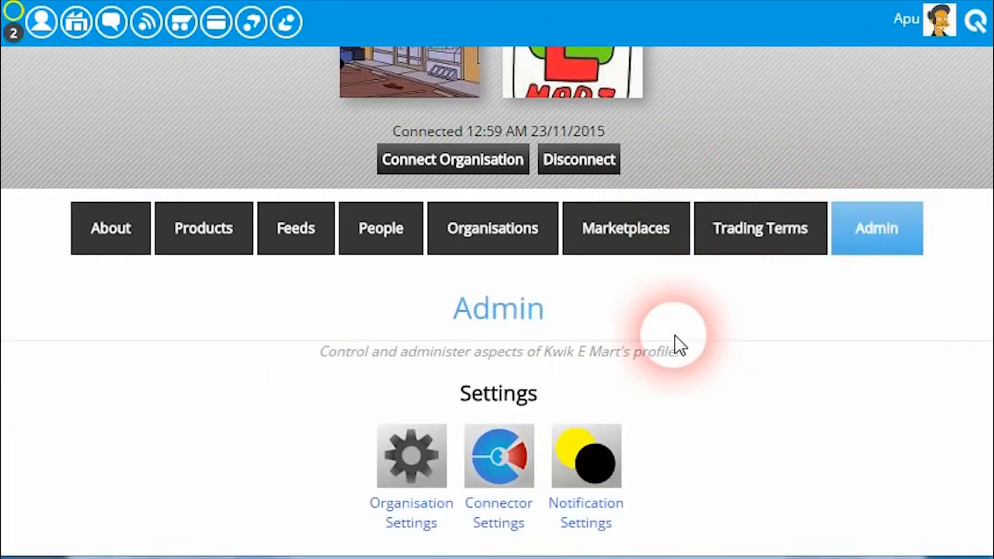
pyautogui.scroll(-5, 676, 339)
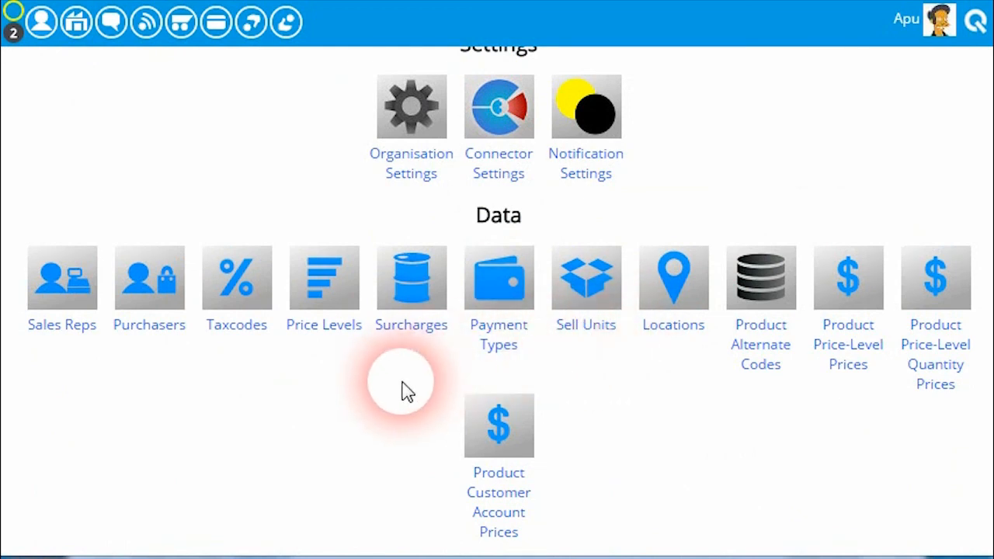
pyautogui.scroll(-3, 403, 386)
pyautogui.scroll(1, 413, 378)
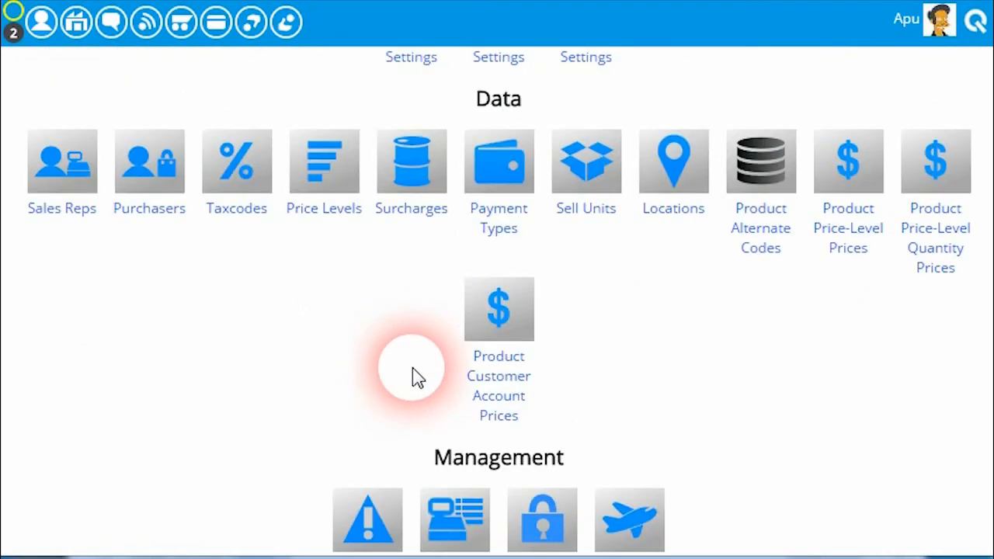
pyautogui.scroll(6, 413, 378)
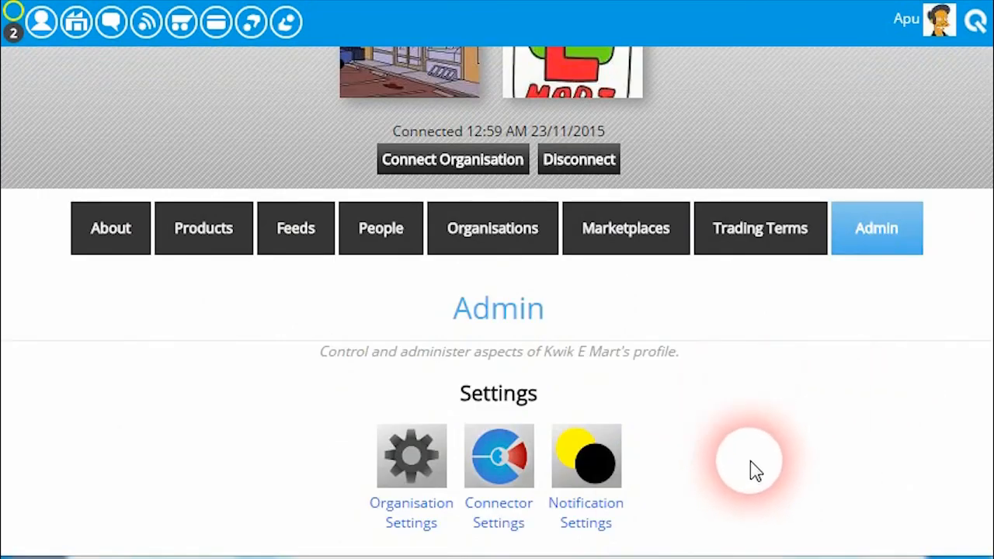
pyautogui.scroll(-12, 978, 350)
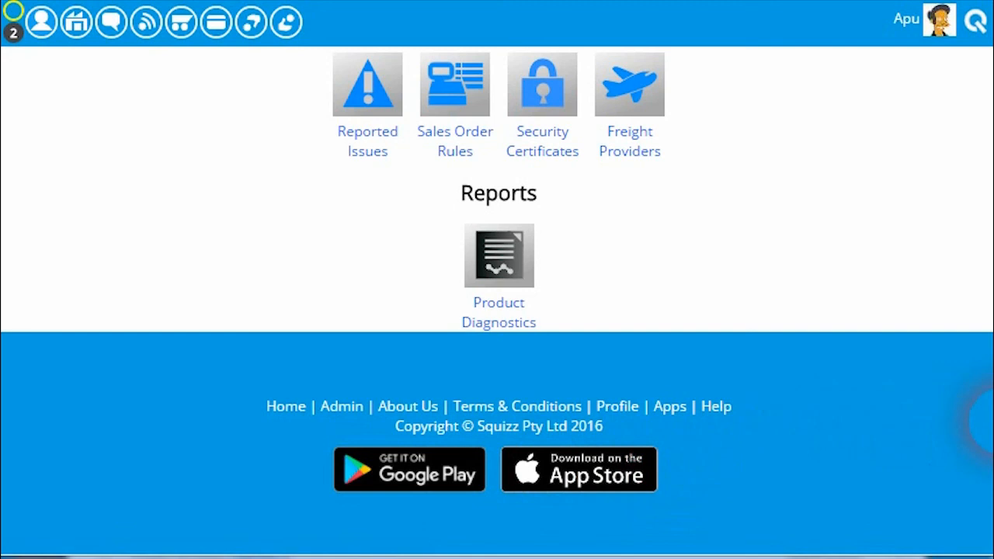
pyautogui.scroll(1, 984, 419)
pyautogui.moveTo(993, 419); pyautogui.dragTo(993, 74)
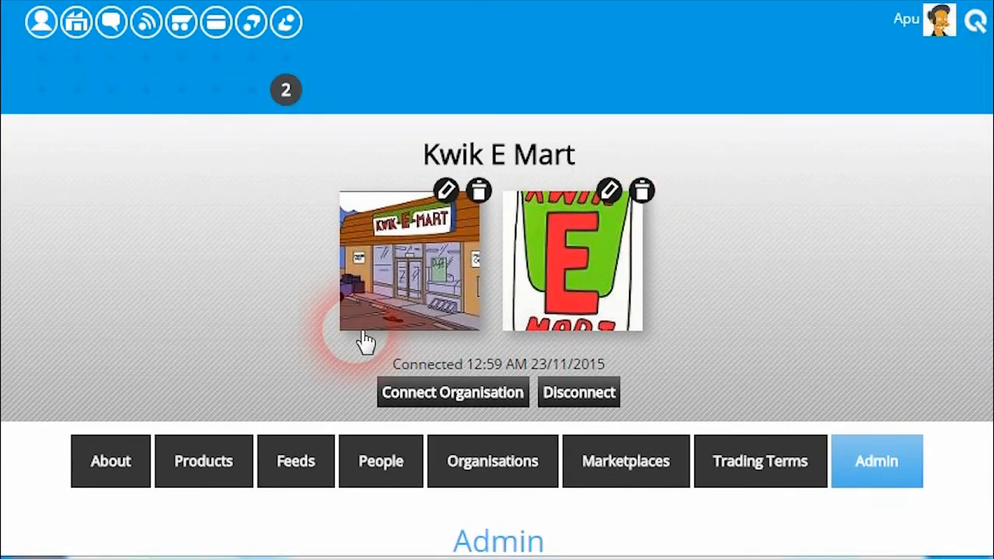
# Try adding a contact by entering the contact's e-mail address, and close the request and the contacts list without sending
pyautogui.click(47, 32)
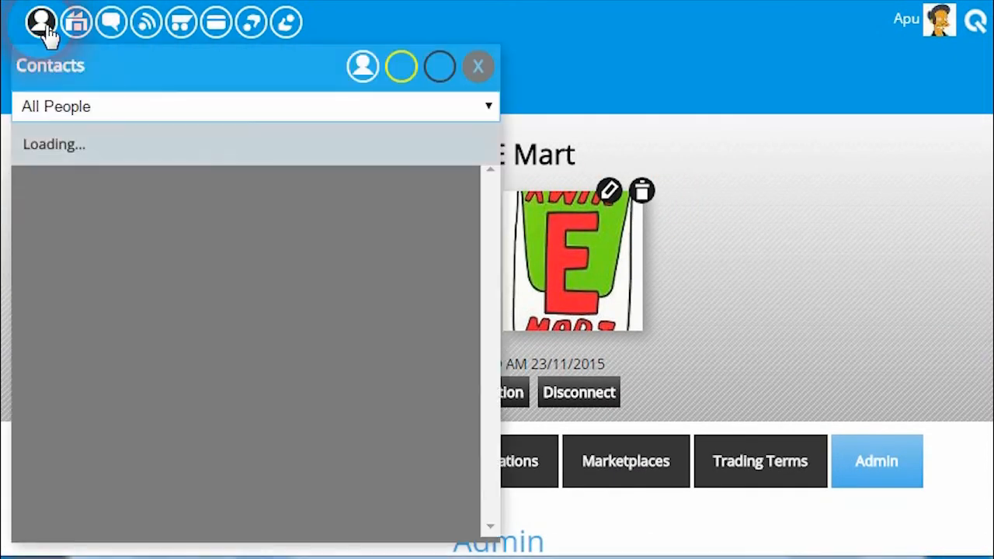
pyautogui.click(77, 142)
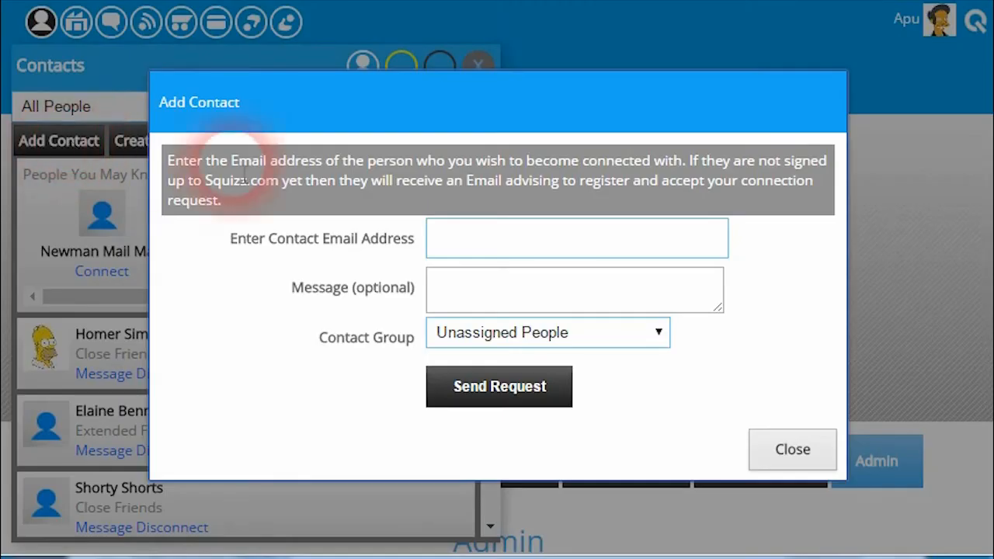
pyautogui.click(465, 245)
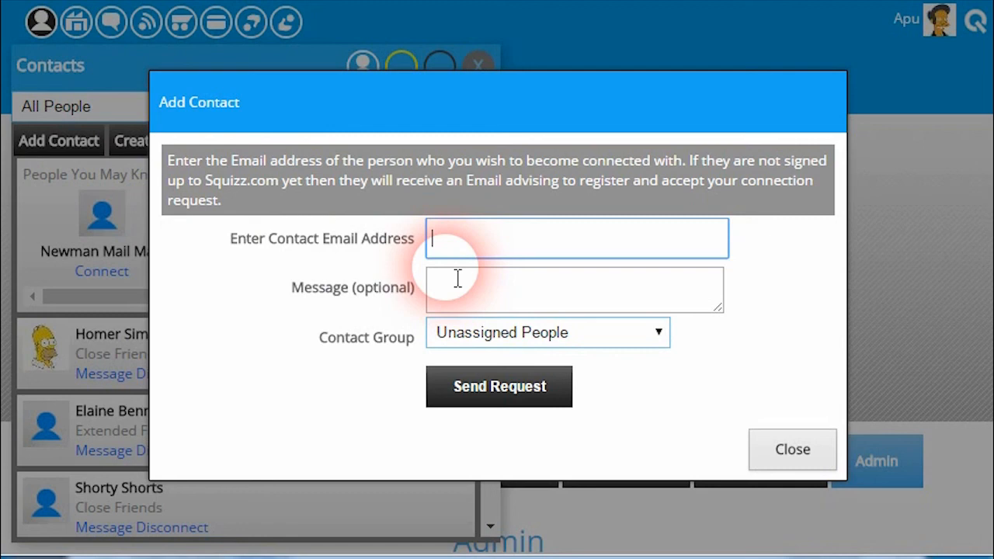
pyautogui.write('example')
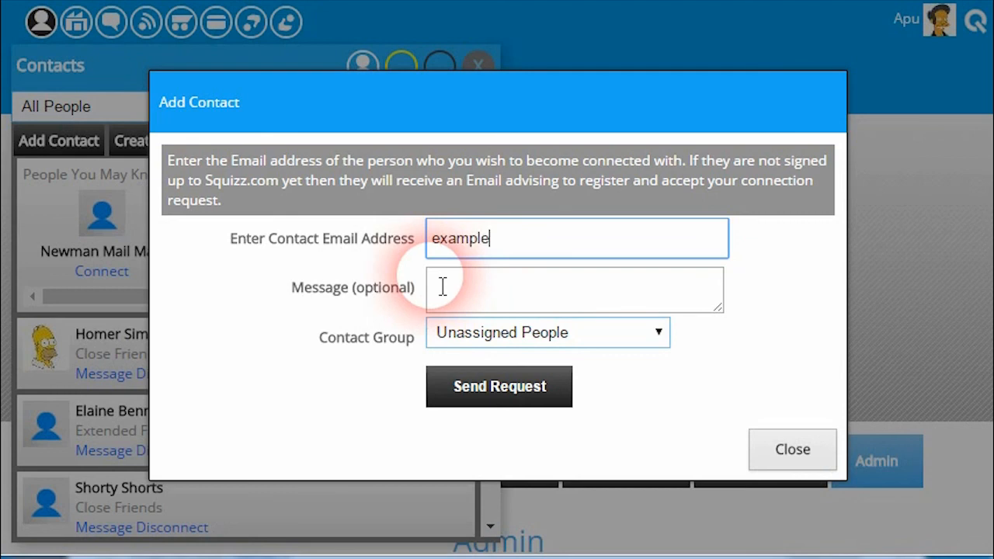
pyautogui.write('@example.com')
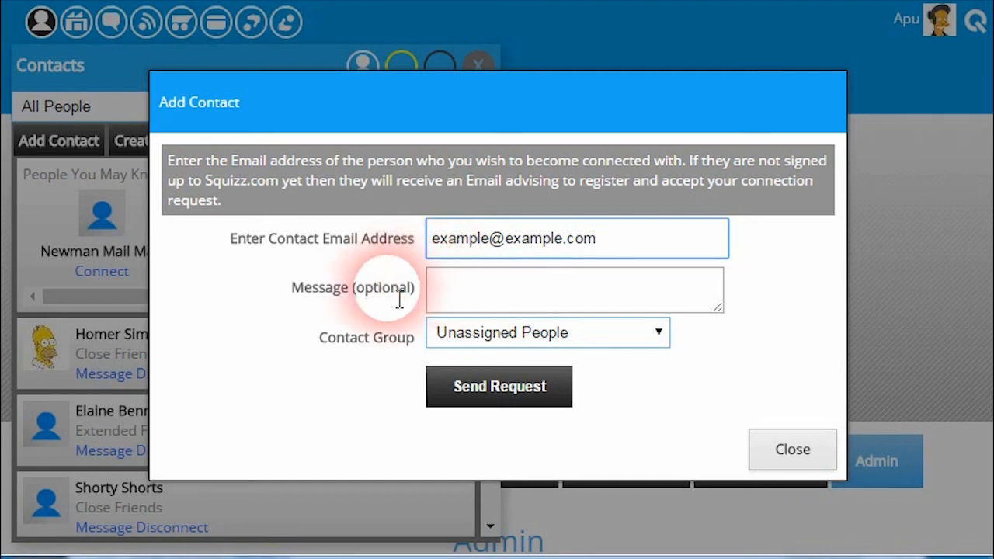
pyautogui.click(570, 243)
pyautogui.click(609, 239)
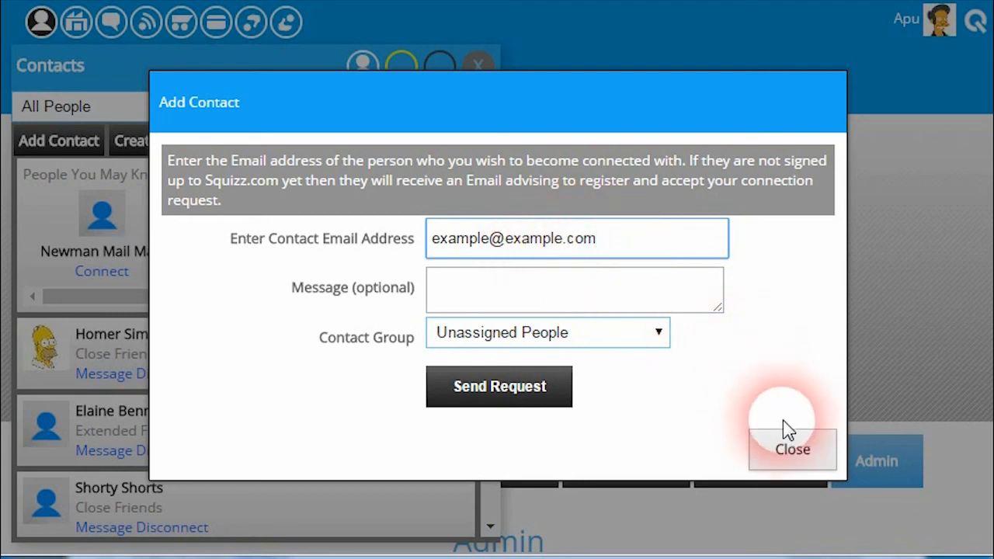
pyautogui.click(793, 454)
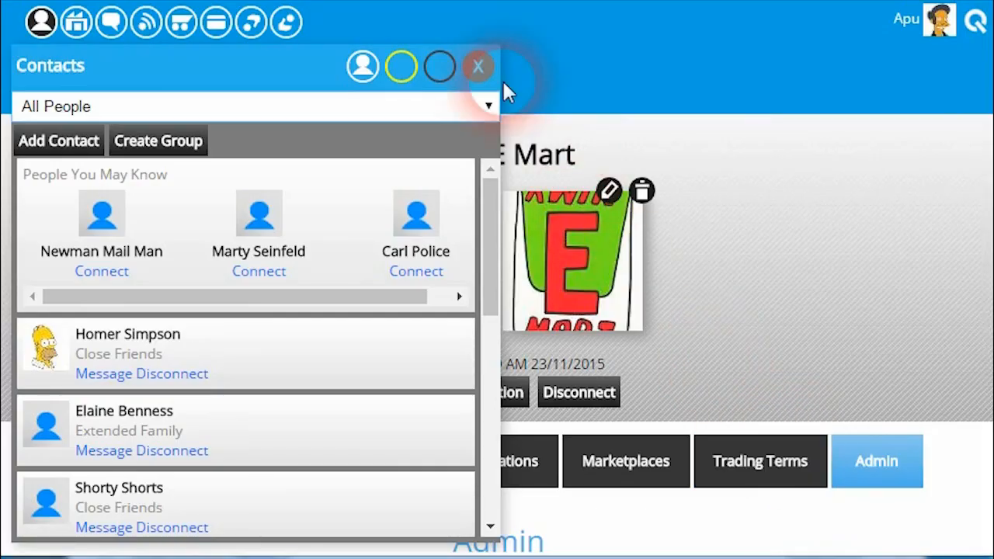
pyautogui.click(477, 65)
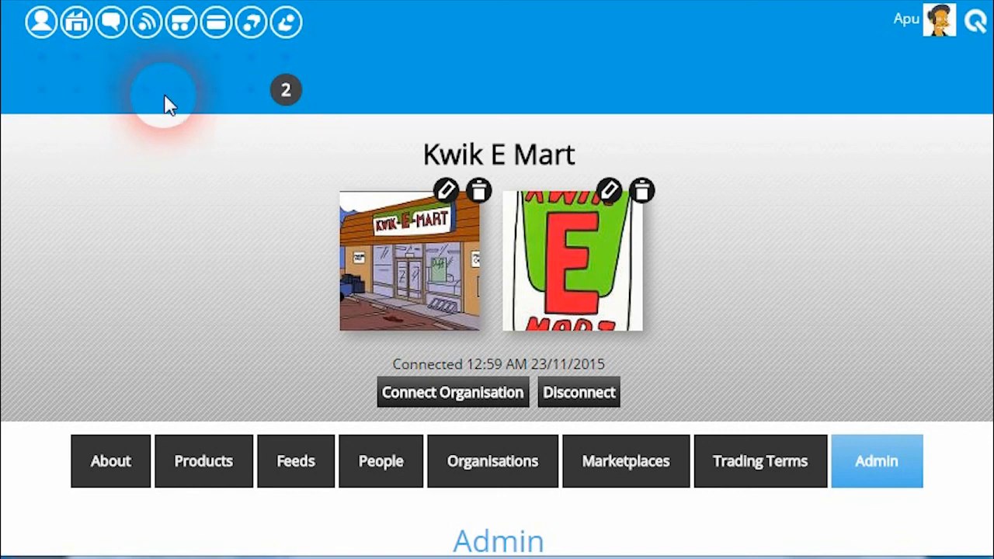
# Check the organisation sales order notifications, close them, and return to the Squizz home page
pyautogui.click(294, 96)
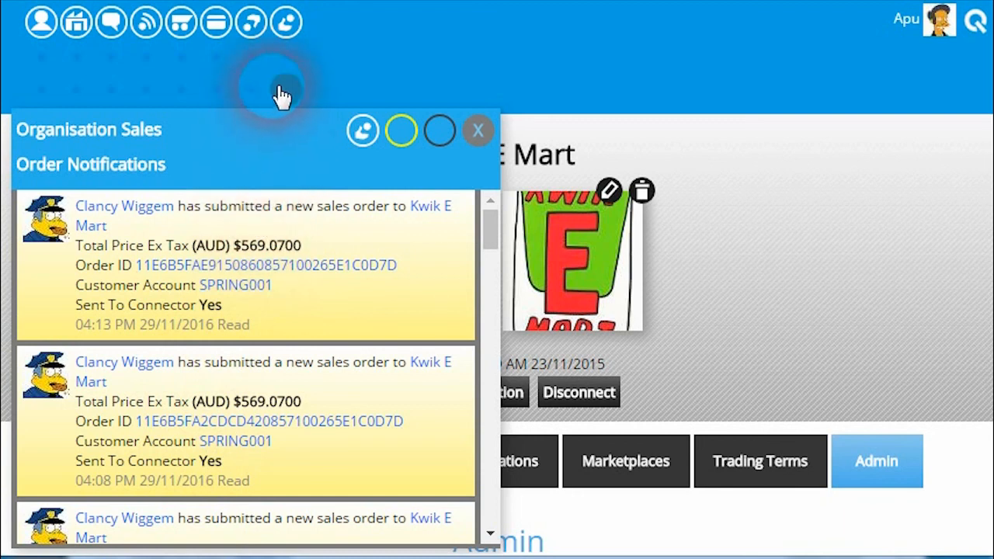
pyautogui.click(477, 130)
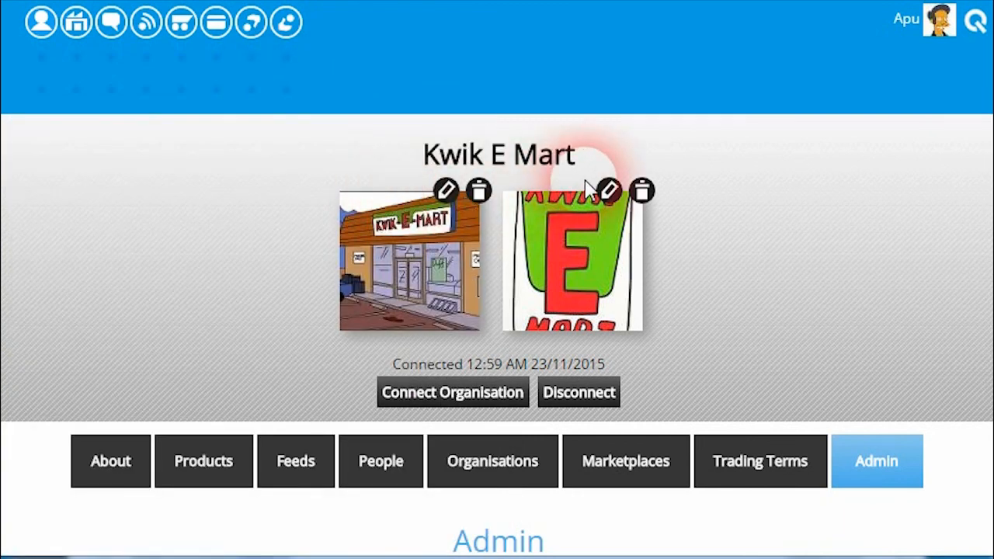
pyautogui.click(975, 21)
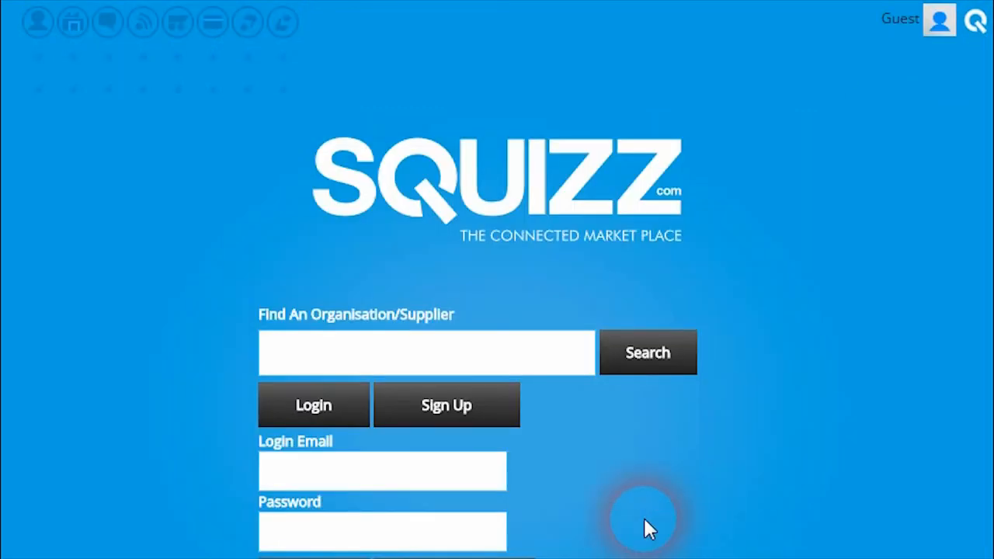